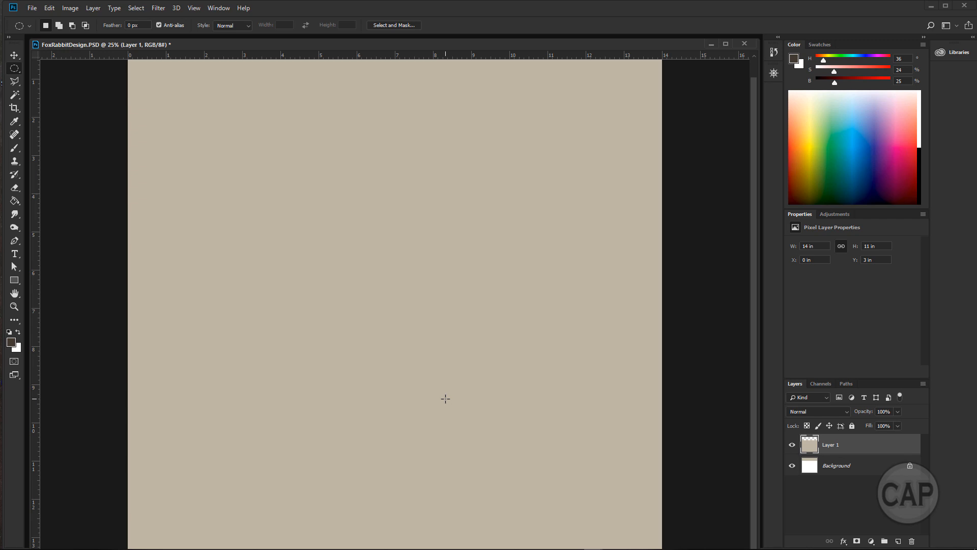
Switch to the browser and examine the Pinterest results for "character design fox rabbit" as reference.
key("alt+Tab")
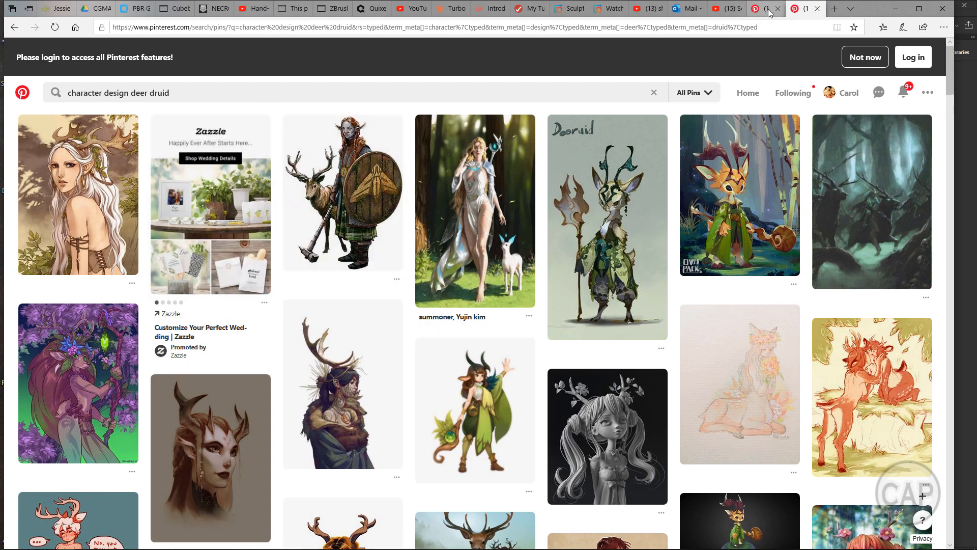
left_click(763, 9)
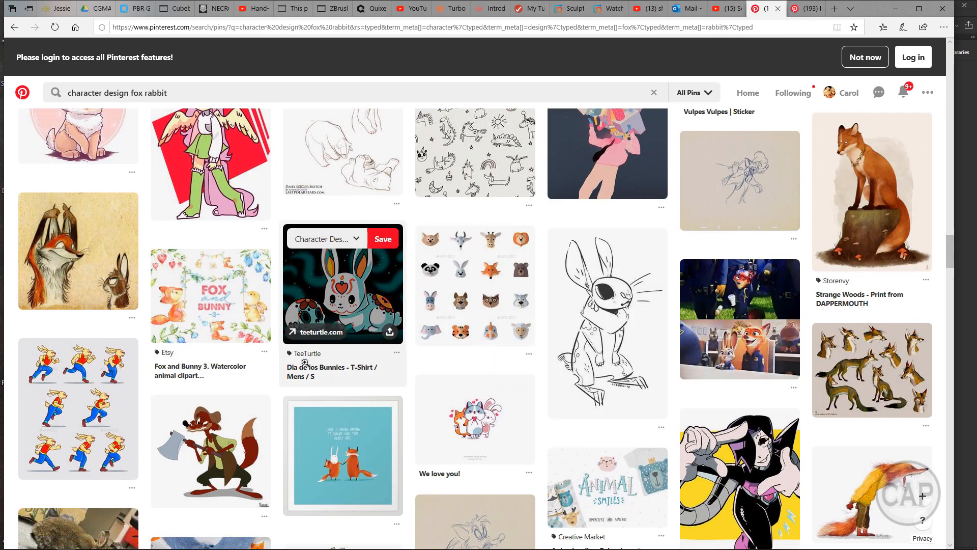
scroll(316, 359, "up", 3)
scroll(305, 362, "up", 10)
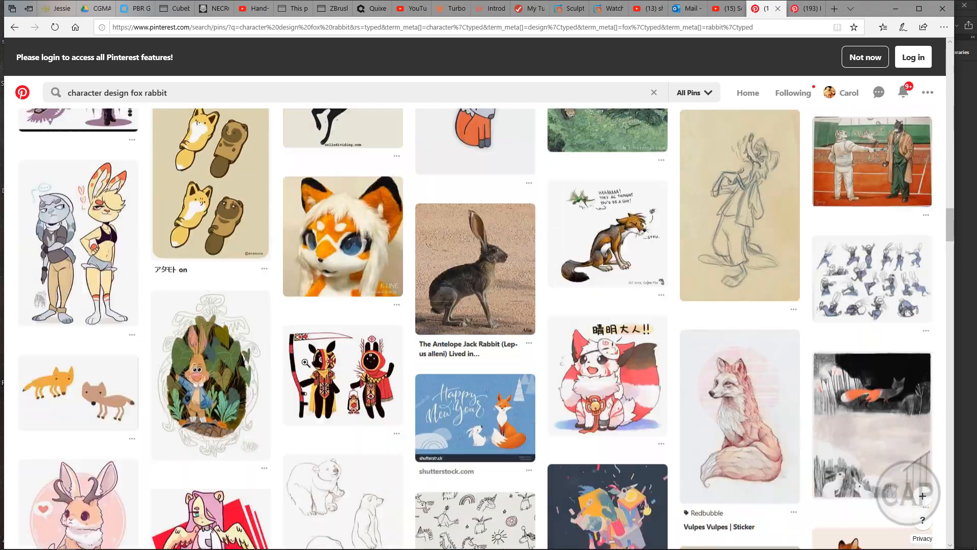
scroll(305, 362, "up", 10)
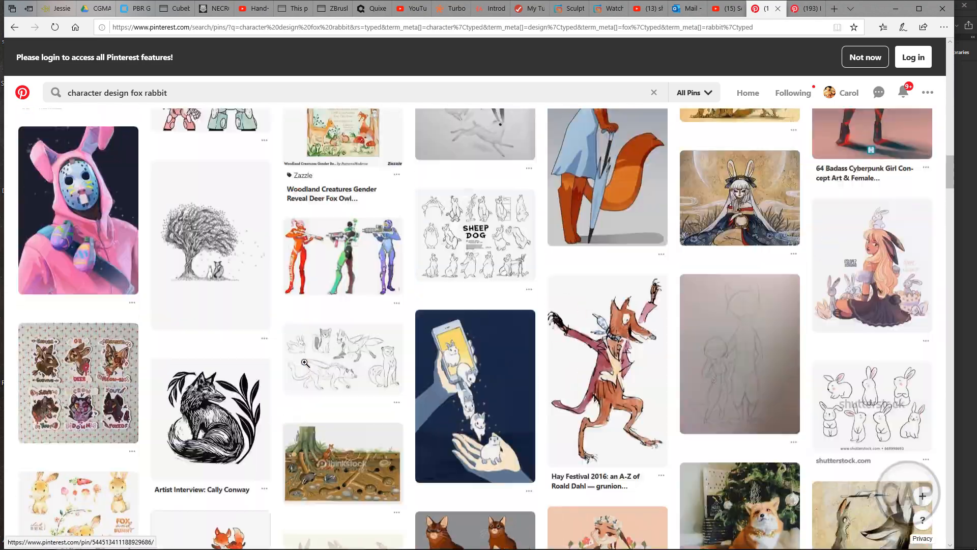
scroll(303, 365, "up", 5)
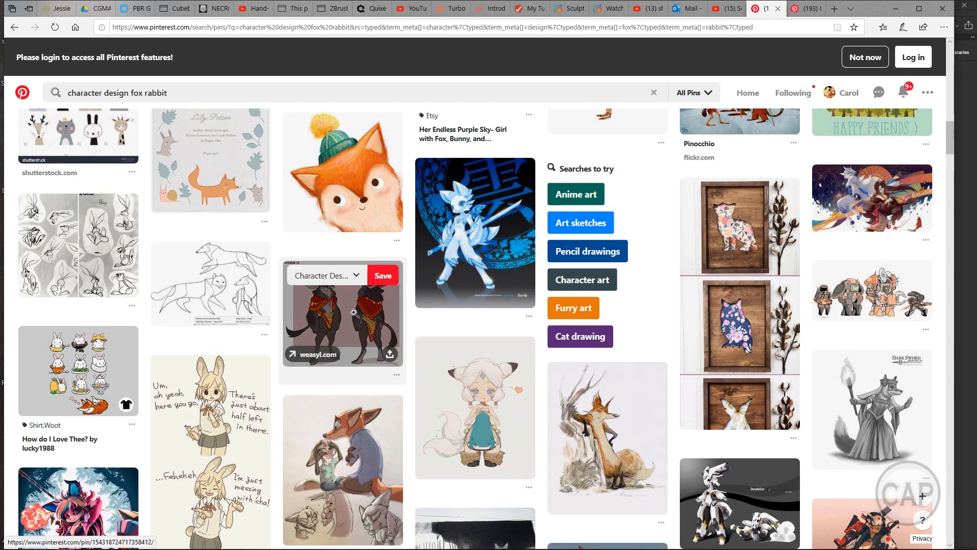
scroll(242, 316, "up", 2)
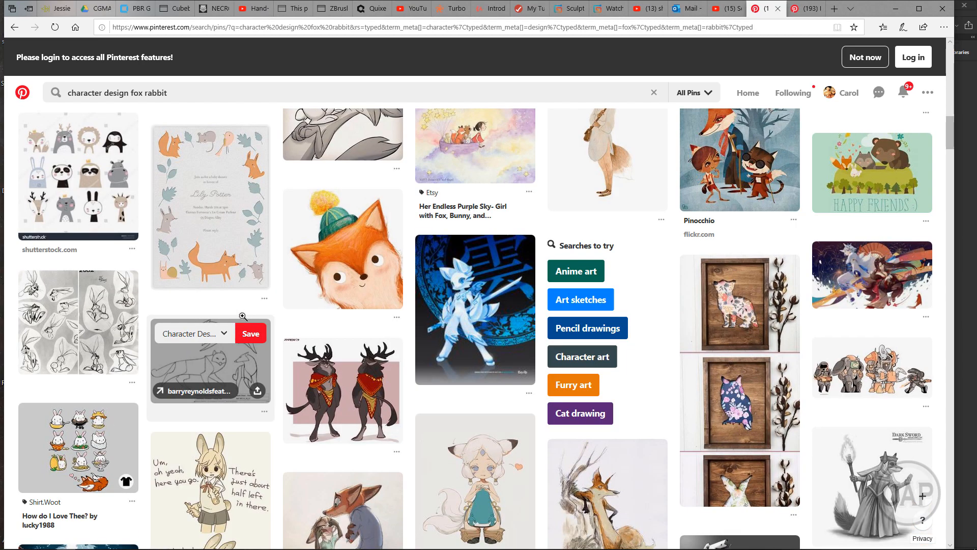
scroll(243, 316, "down", 3)
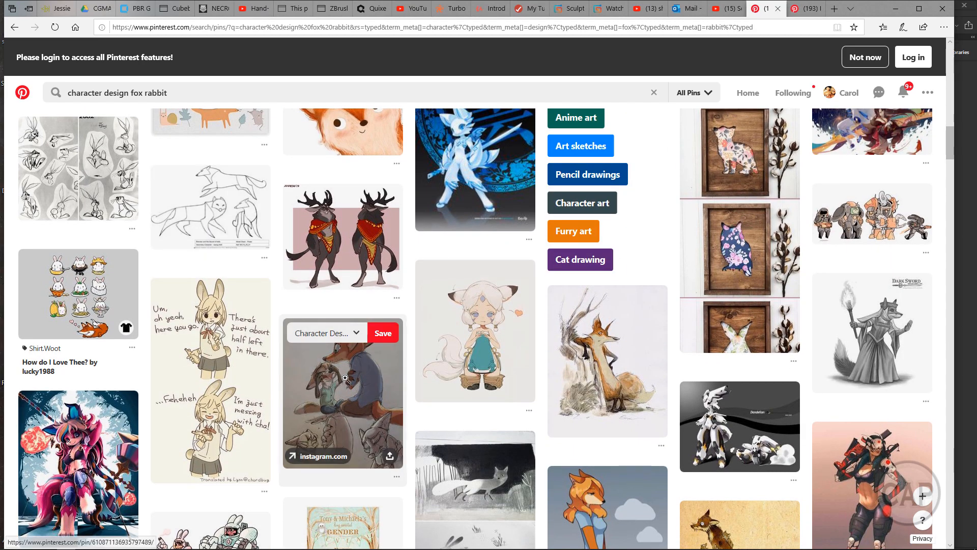
scroll(606, 363, "down", 5)
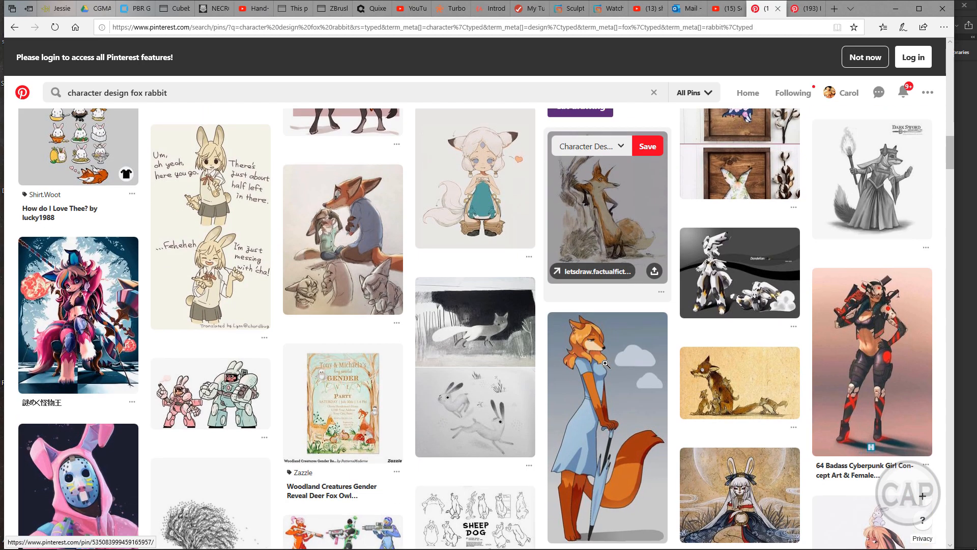
scroll(606, 364, "down", 10)
scroll(260, 366, "down", 3)
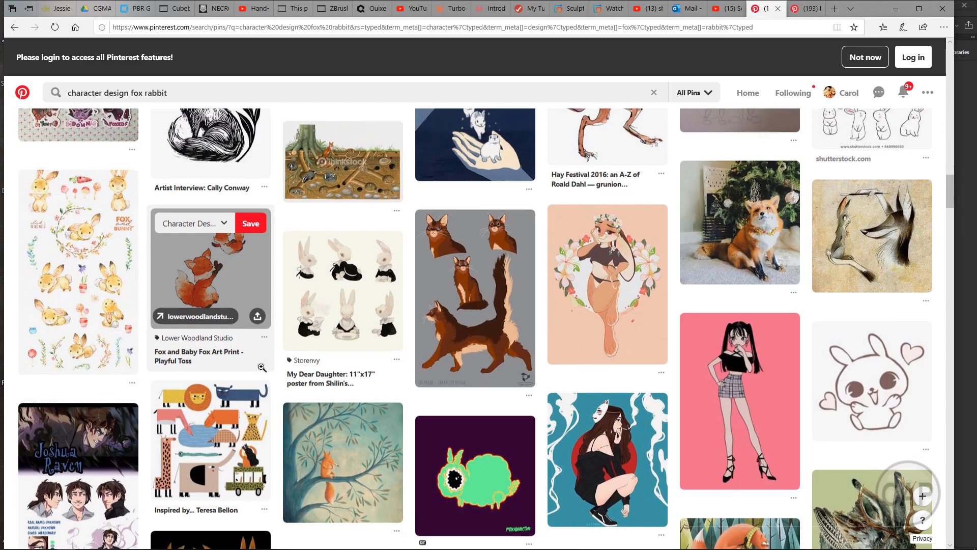
scroll(263, 369, "down", 3)
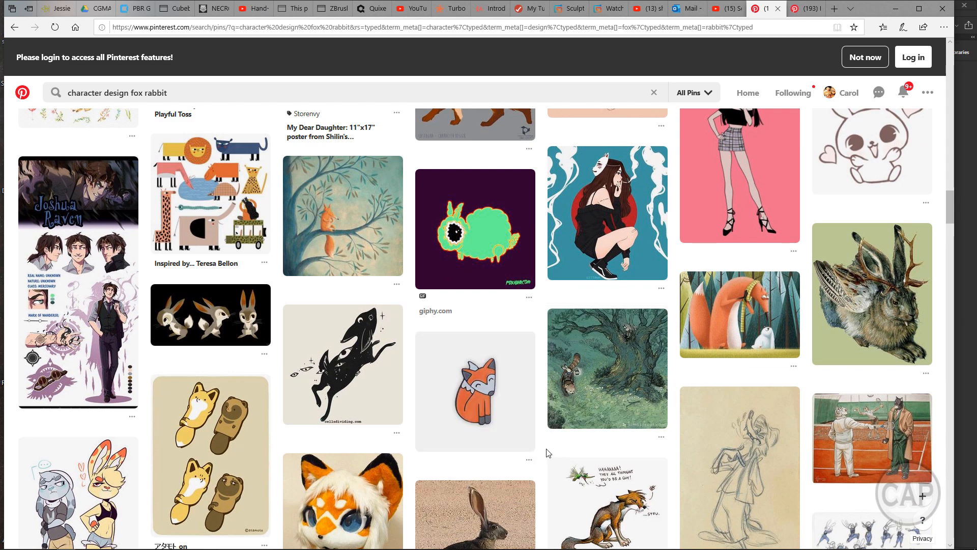
scroll(548, 453, "down", 4)
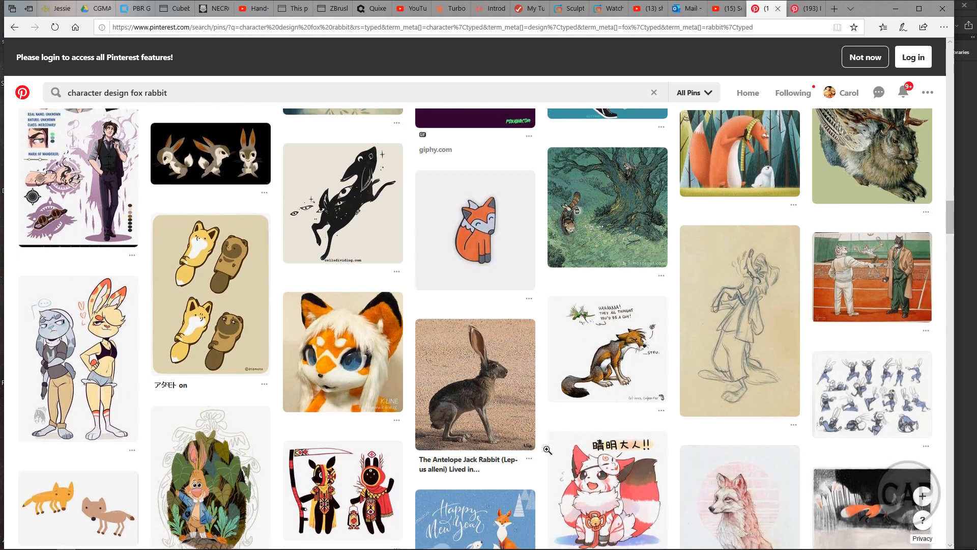
scroll(548, 450, "down", 3)
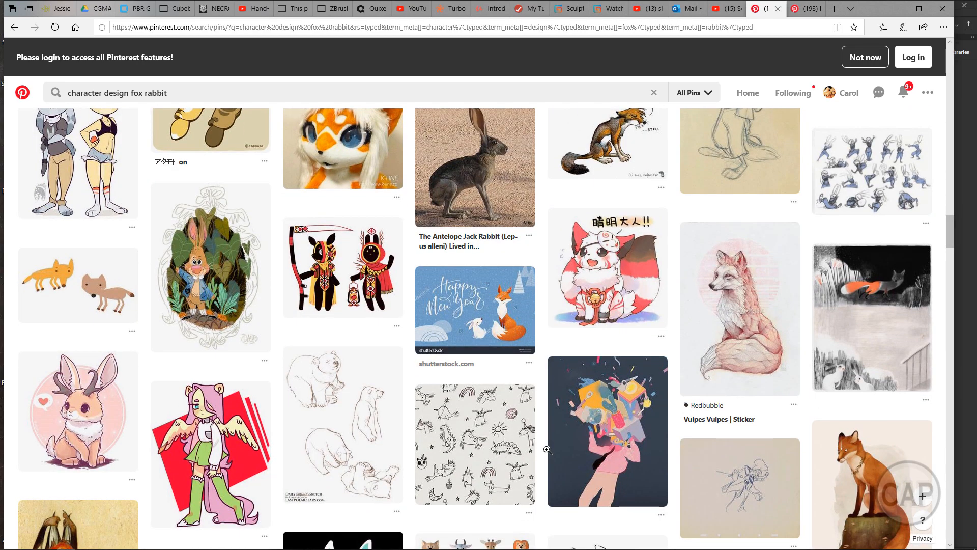
scroll(278, 400, "down", 3)
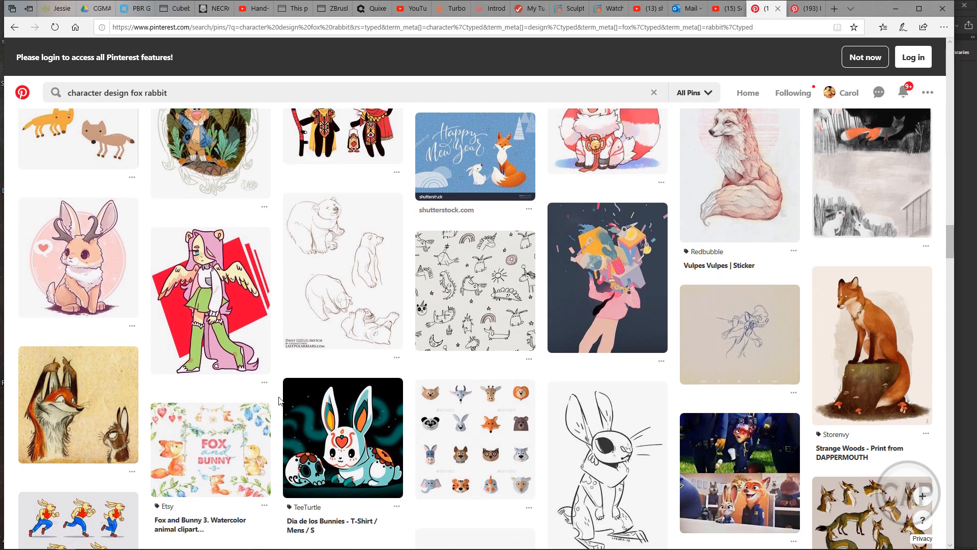
scroll(279, 401, "up", 10)
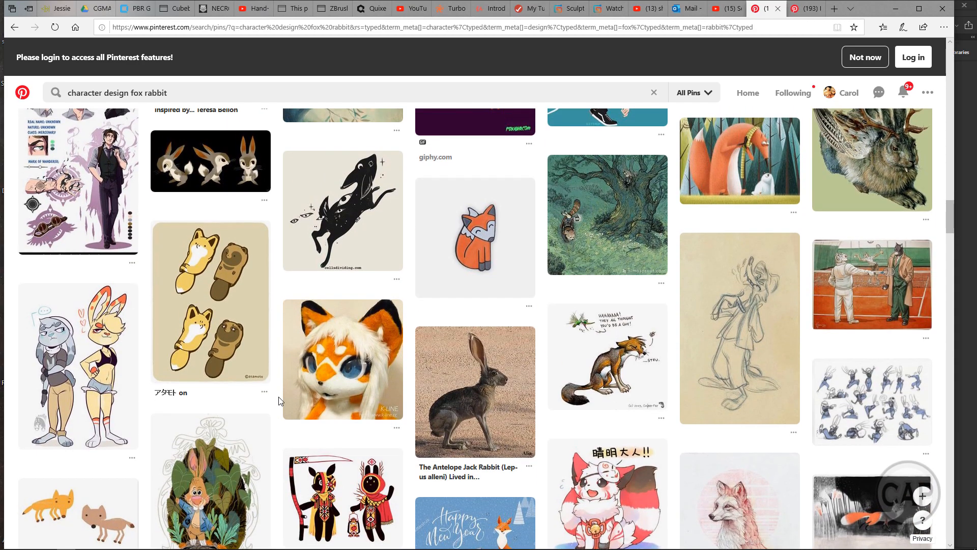
scroll(279, 400, "up", 8)
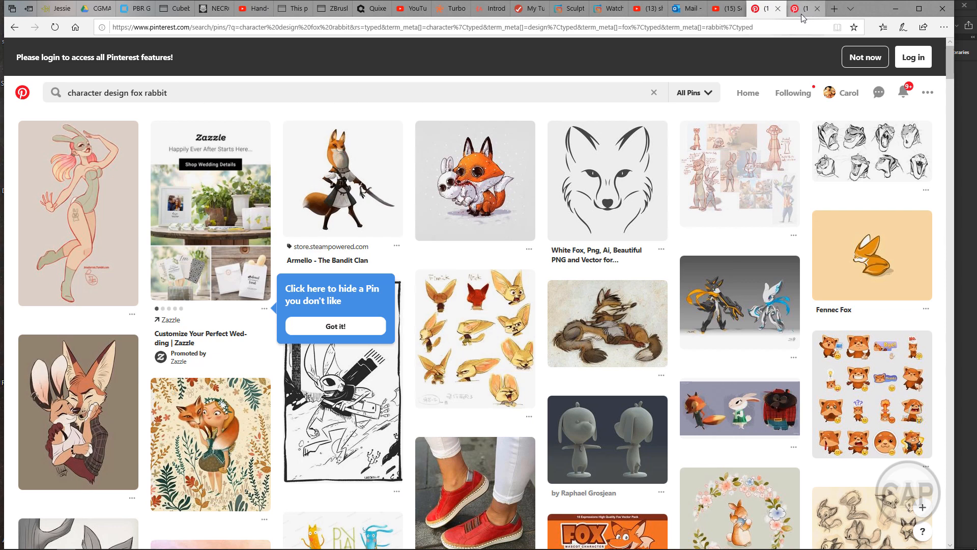
Open the Sketchfab druid deer pin from the "character design deer druid" results and examine its related pins.
left_click(798, 14)
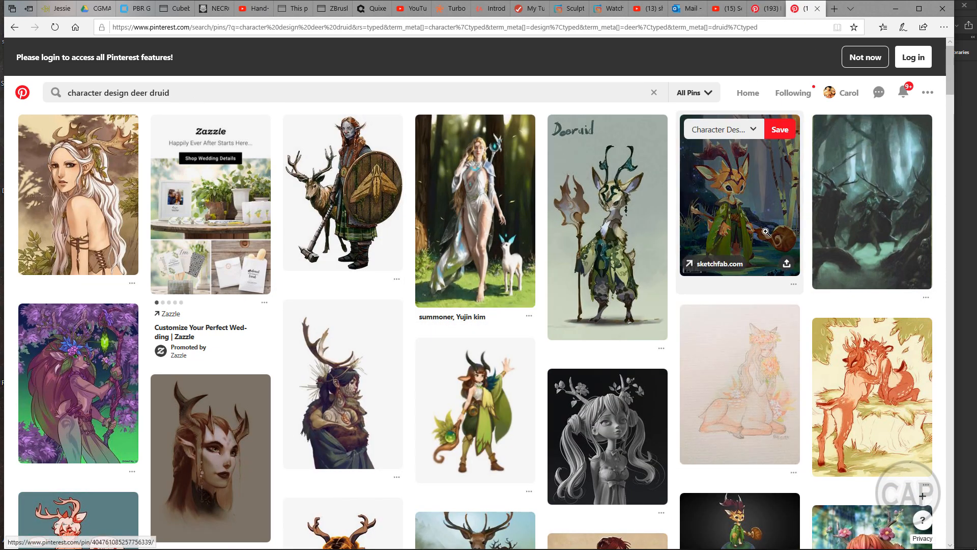
left_click(716, 264)
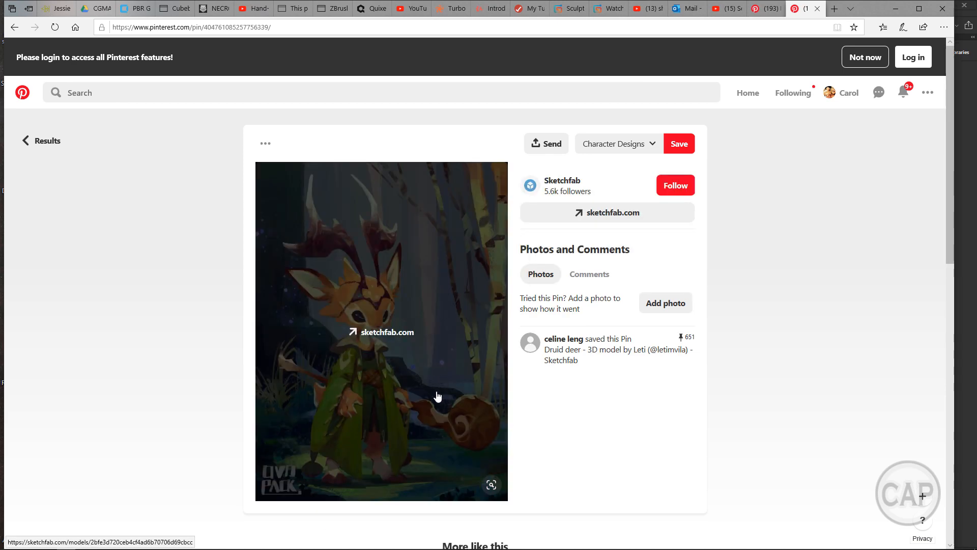
scroll(609, 434, "down", 5)
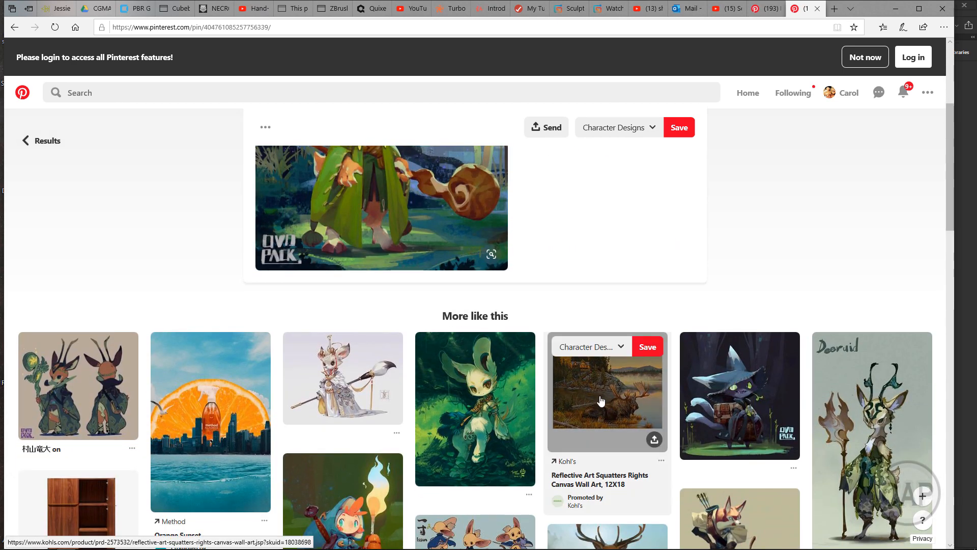
scroll(601, 400, "down", 2)
scroll(622, 290, "up", 7)
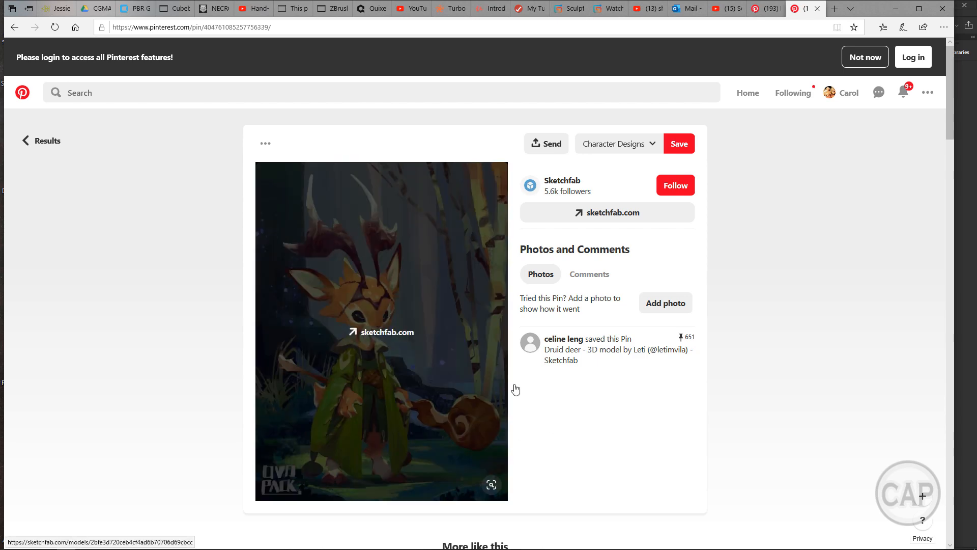
scroll(162, 353, "down", 9)
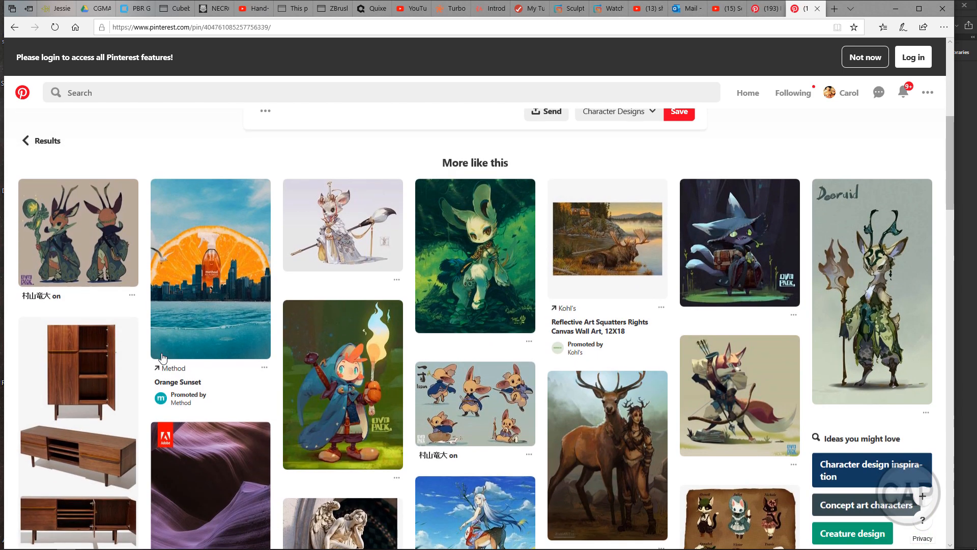
scroll(163, 356, "down", 15)
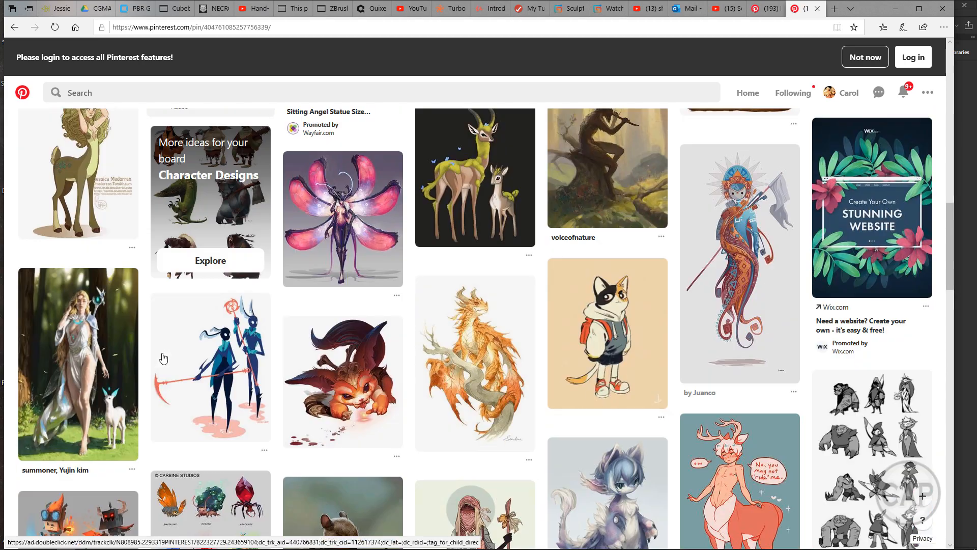
scroll(163, 354, "down", 4)
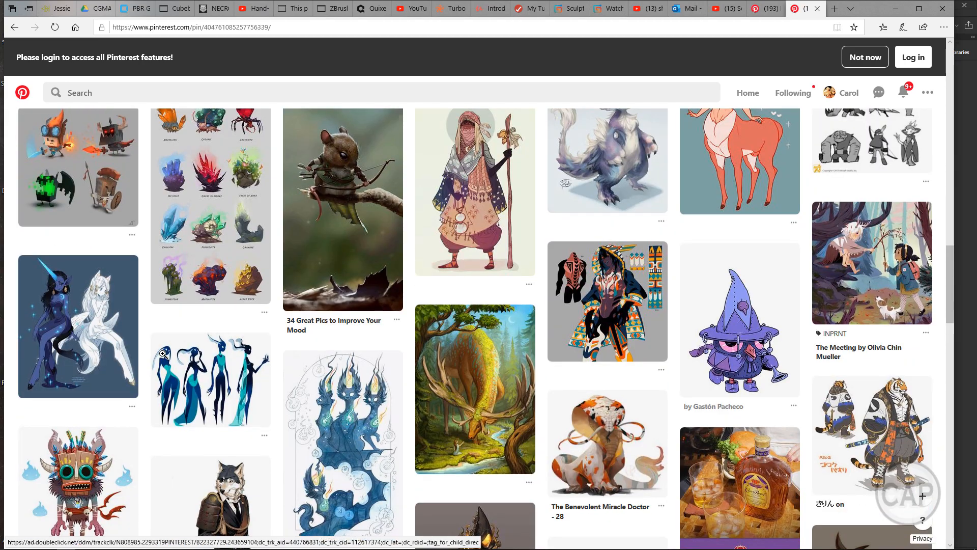
scroll(163, 354, "down", 2)
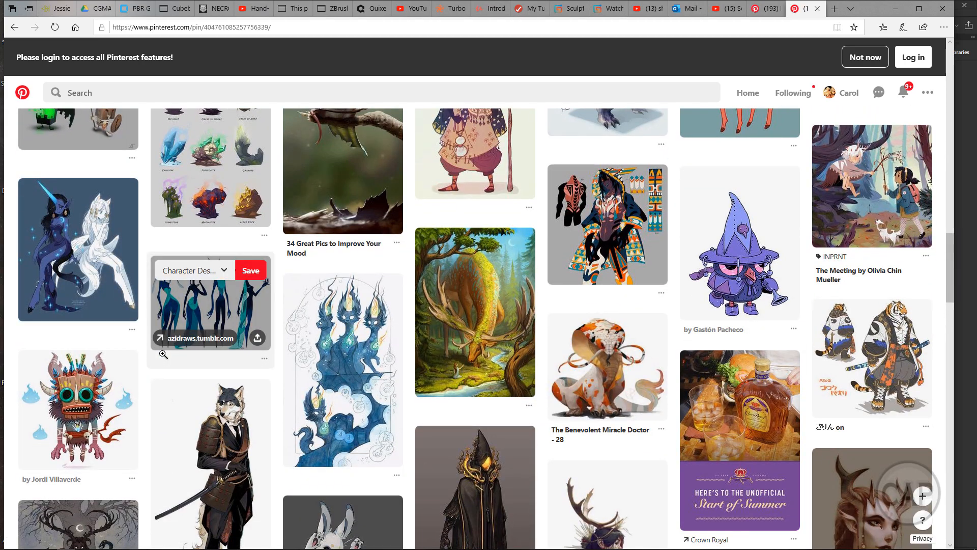
scroll(163, 354, "down", 2)
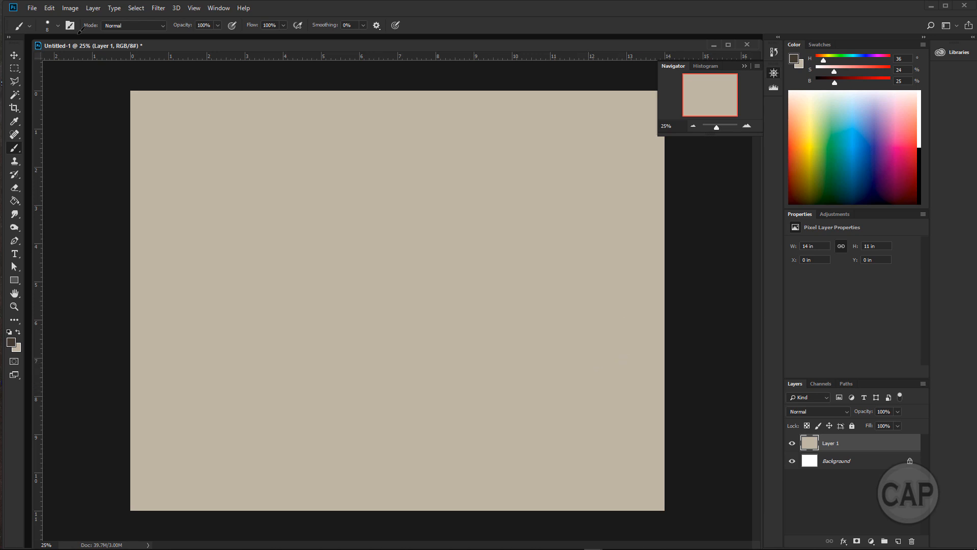
Add a new layer and draw a straight ground line about 12 in long near the canvas bottom with the 8 px Hard Round Pressure Opacity and Flow brush.
left_click(58, 25)
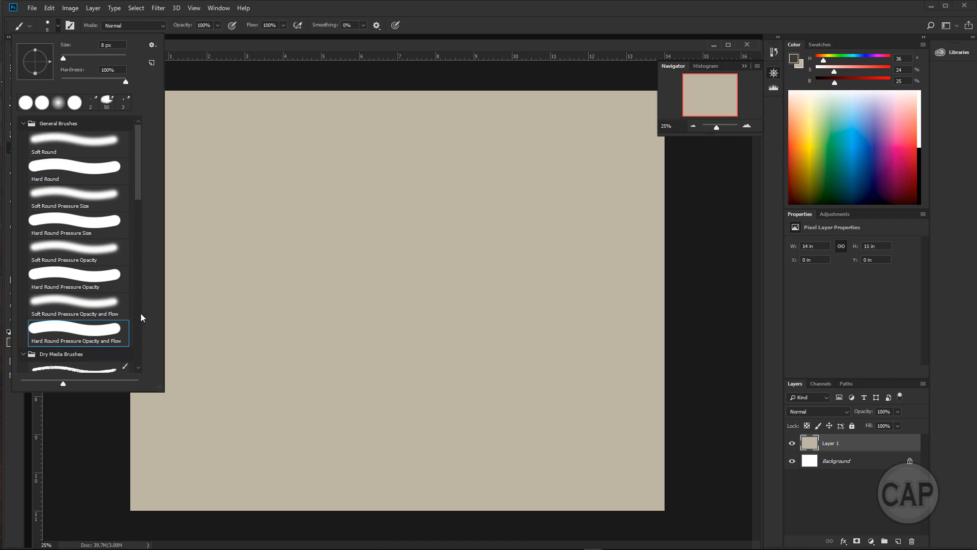
left_click(526, 79)
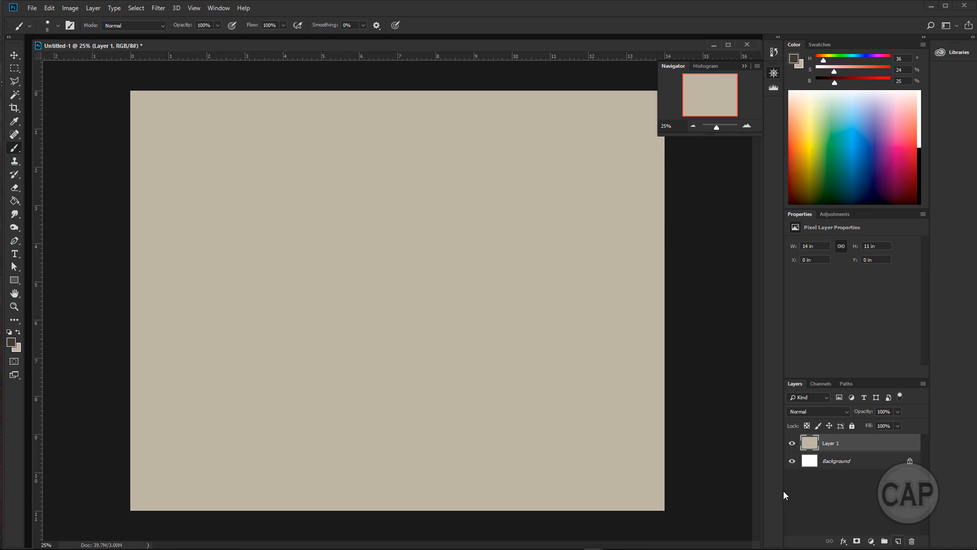
left_click(898, 541)
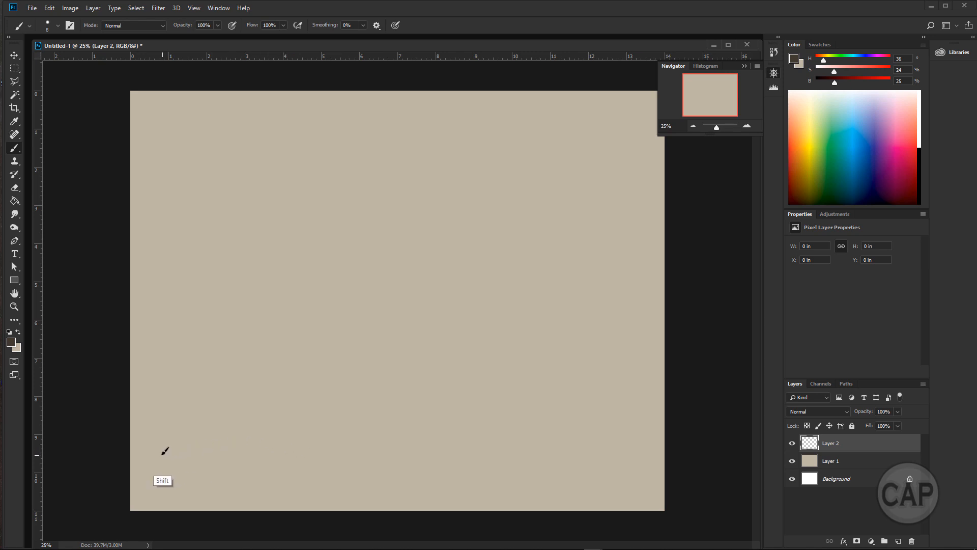
left_click_drag(164, 456, 619, 473)
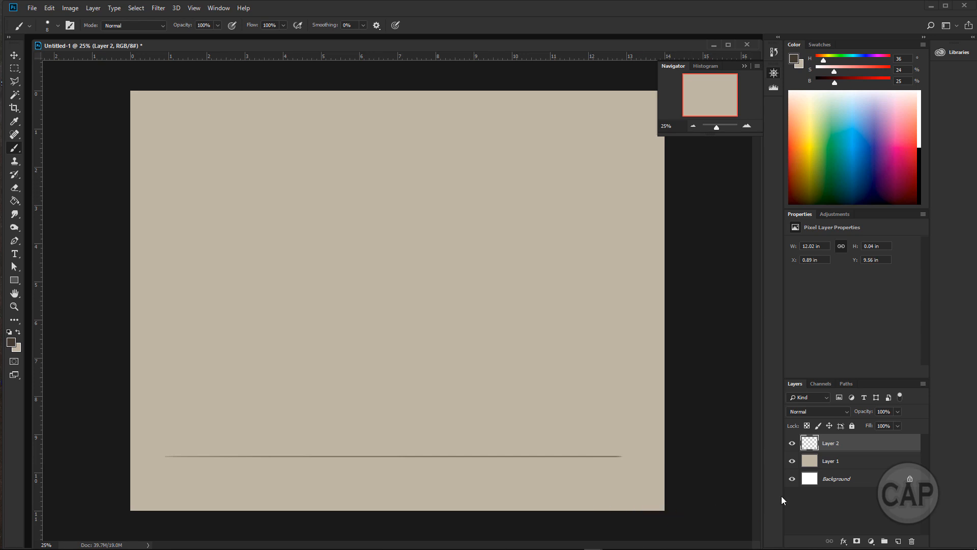
Rename the ground line's layer as ground.
double_click(830, 443)
type("ground")
key("Return")
Add a new layer above ground and sketch a large S-curved bushy tail, about 4.3 in wide and 4.2 in high.
left_click(898, 542)
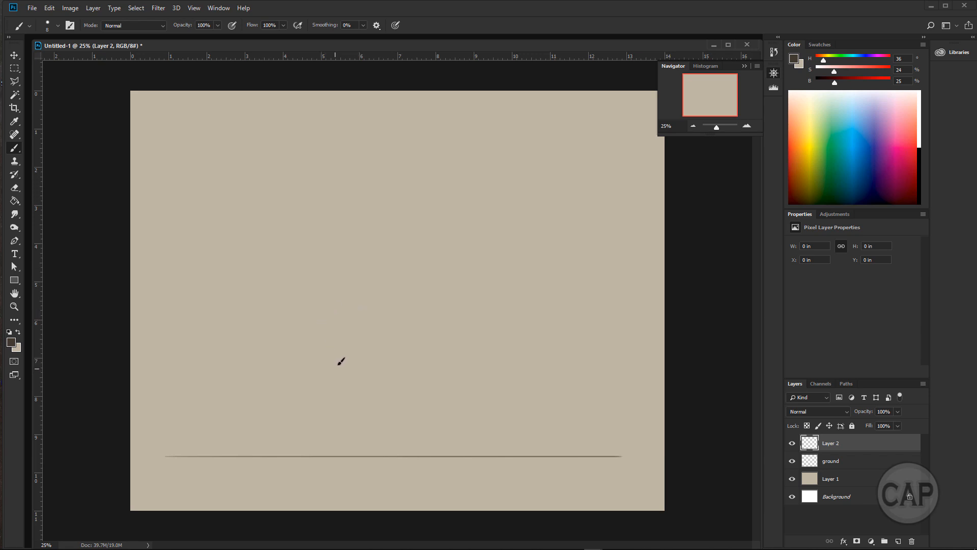
mouse_move(338, 355)
left_mouse_down()
mouse_move(301, 310)
mouse_move(177, 290)
mouse_move(179, 338)
mouse_move(192, 291)
left_mouse_up()
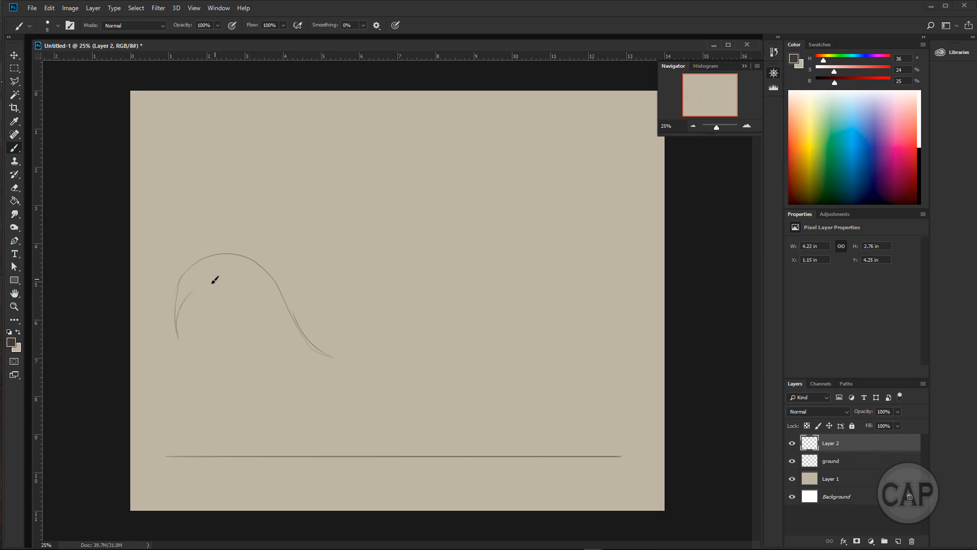
mouse_move(179, 340)
left_mouse_down()
mouse_move(229, 294)
mouse_move(205, 304)
mouse_move(234, 362)
mouse_move(234, 320)
mouse_move(279, 410)
left_mouse_up()
mouse_move(255, 339)
left_mouse_down()
mouse_move(338, 377)
mouse_move(327, 391)
mouse_move(253, 385)
mouse_move(210, 304)
mouse_move(184, 340)
mouse_move(207, 257)
left_mouse_up()
mouse_move(180, 304)
left_mouse_down()
mouse_move(244, 255)
mouse_move(271, 287)
mouse_move(264, 268)
mouse_move(319, 356)
left_mouse_up()
left_click_drag(293, 298, 328, 359)
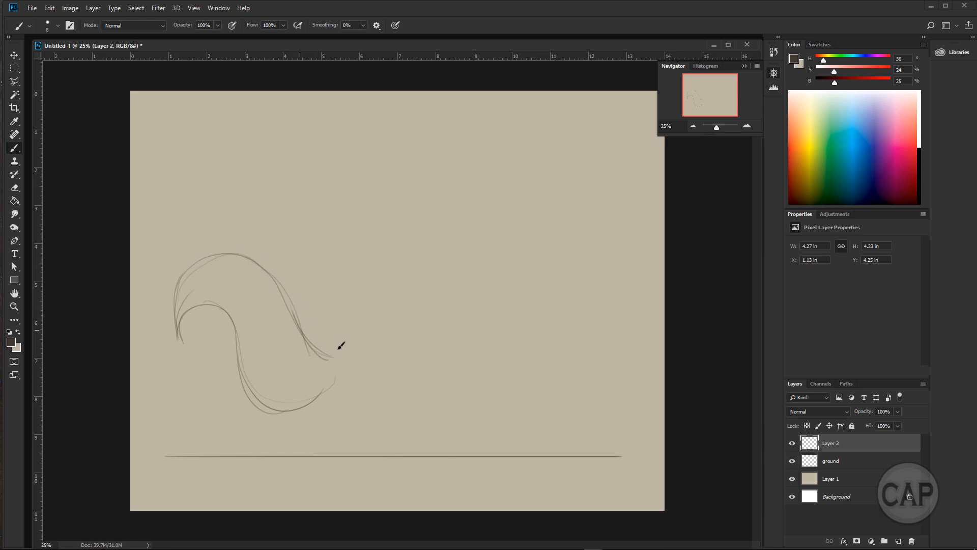
mouse_move(183, 339)
left_mouse_down()
mouse_move(211, 307)
mouse_move(253, 383)
mouse_move(242, 353)
mouse_move(297, 411)
mouse_move(292, 403)
mouse_move(302, 411)
mouse_move(334, 372)
left_mouse_up()
Sketch the upright torso beside the tail's base, with a rounded upper end and an oval thigh beneath it.
mouse_move(350, 391)
left_mouse_down()
mouse_move(333, 346)
mouse_move(344, 387)
mouse_move(333, 362)
mouse_move(350, 283)
left_mouse_up()
left_click_drag(332, 349, 347, 271)
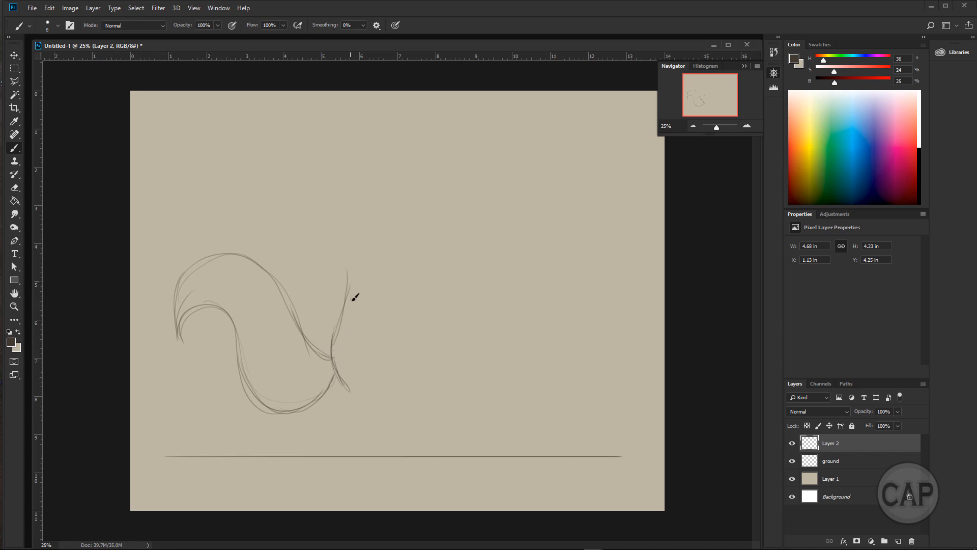
mouse_move(342, 317)
left_mouse_down()
mouse_move(343, 243)
mouse_move(348, 262)
mouse_move(361, 247)
mouse_move(370, 259)
mouse_move(359, 247)
mouse_move(387, 336)
left_mouse_up()
left_click_drag(352, 428, 387, 395)
mouse_move(354, 429)
left_mouse_down()
mouse_move(344, 393)
mouse_move(350, 360)
left_mouse_up()
mouse_move(348, 371)
left_mouse_down()
mouse_move(355, 421)
mouse_move(350, 363)
left_mouse_up()
left_click_drag(381, 415, 376, 336)
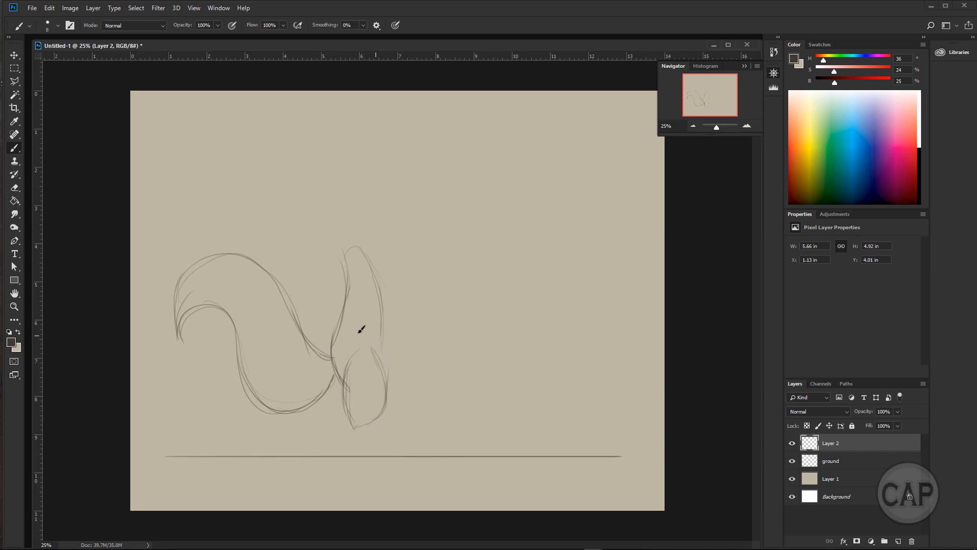
Darken the oval thigh's outline on both sides with heavier overlapping strokes.
left_click_drag(332, 337, 342, 382)
mouse_move(372, 348)
left_mouse_down()
mouse_move(386, 409)
mouse_move(386, 377)
mouse_move(355, 428)
left_mouse_up()
mouse_move(387, 392)
left_mouse_down()
mouse_move(382, 363)
mouse_move(384, 408)
mouse_move(376, 347)
mouse_move(391, 387)
mouse_move(366, 426)
mouse_move(392, 380)
mouse_move(379, 414)
mouse_move(392, 383)
mouse_move(385, 409)
mouse_move(389, 398)
mouse_move(353, 394)
mouse_move(344, 403)
mouse_move(352, 425)
mouse_move(343, 363)
mouse_move(351, 407)
left_mouse_up()
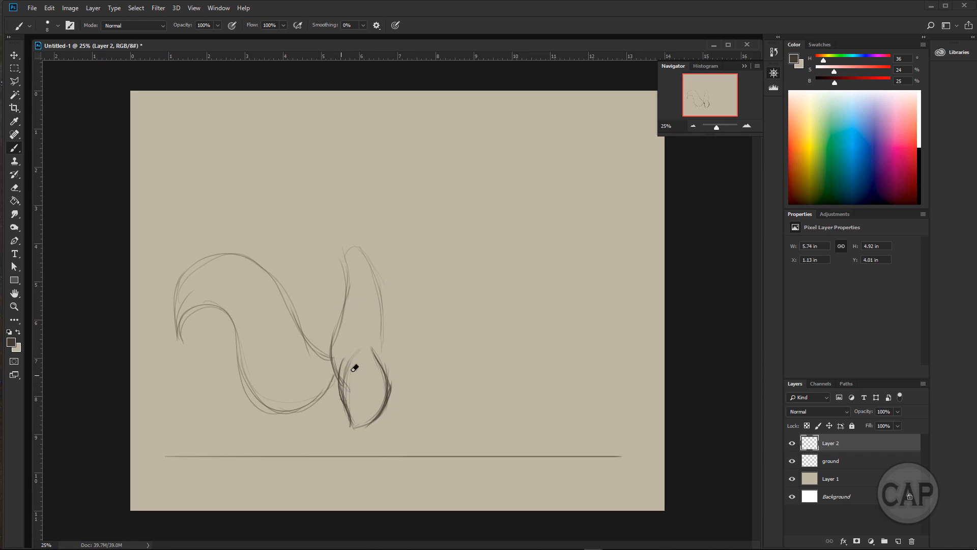
Set the eraser to Soft Round Pressure Size, 59 px, with 87% opacity and erase the stray strokes inside the thigh.
left_click(24, 189)
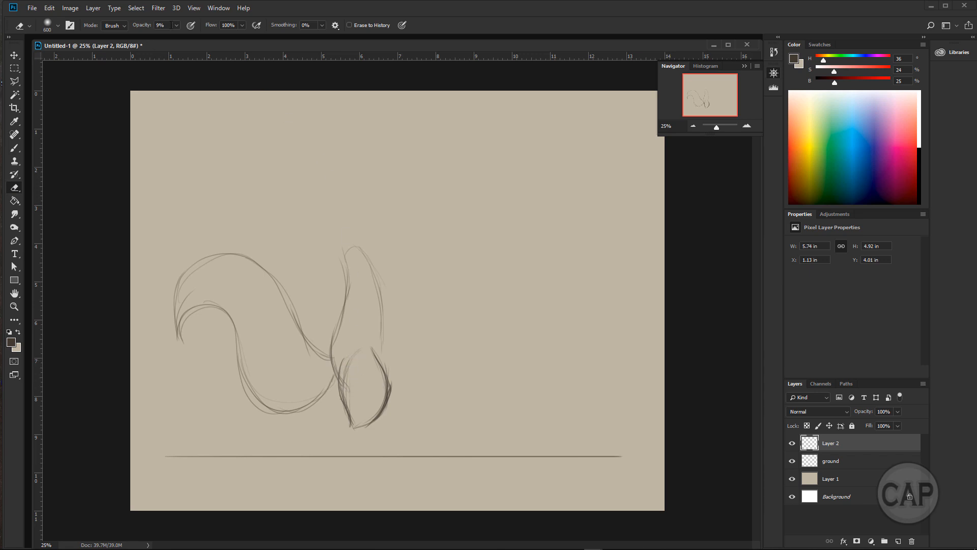
left_click(177, 25)
left_click(60, 33)
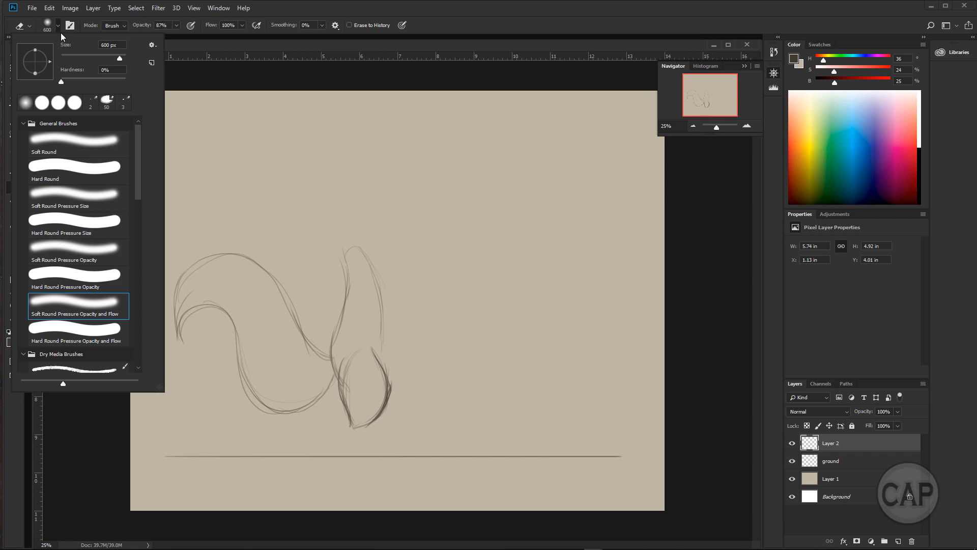
left_click(81, 199)
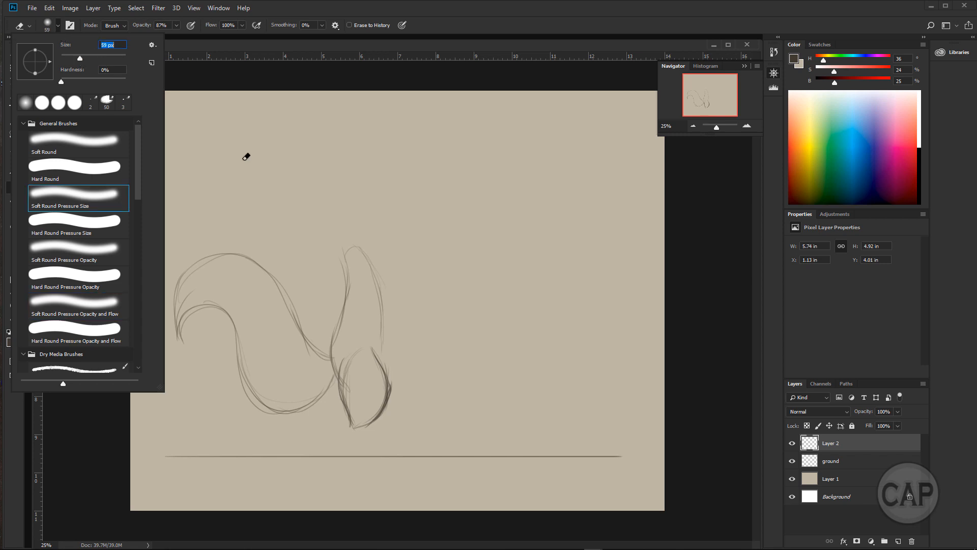
key("Return")
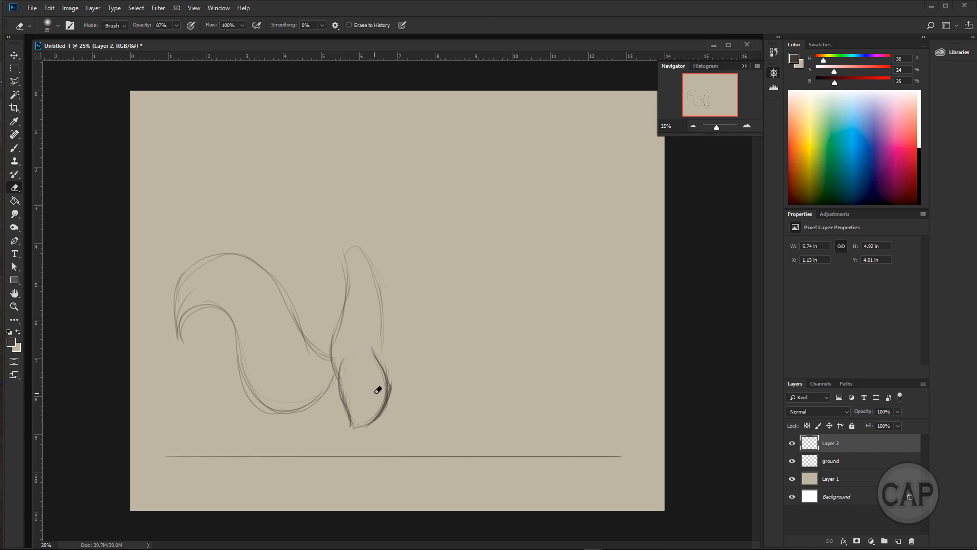
Brush a thin lower leg beneath the thigh and nudge the sketch layer up by about 0.5 in.
left_click(14, 148)
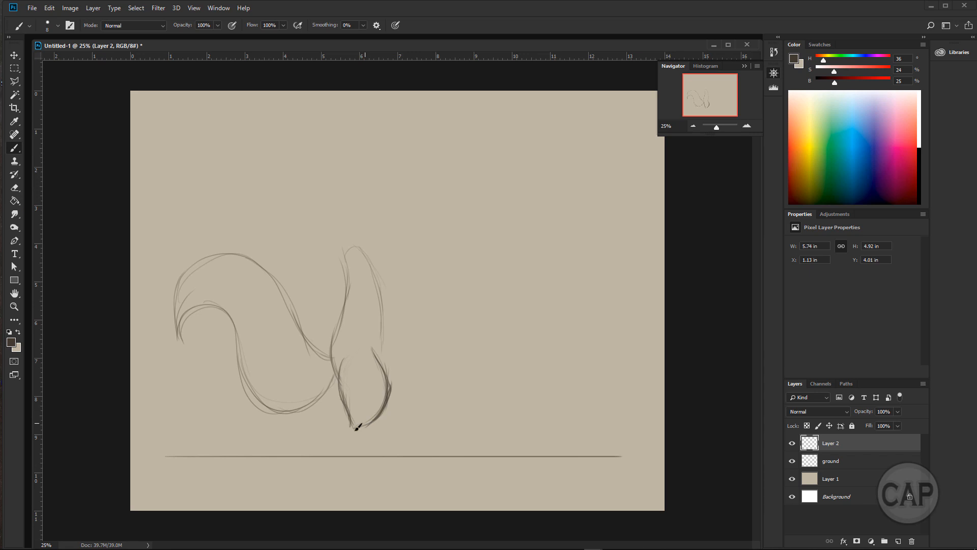
mouse_move(352, 429)
left_mouse_down()
mouse_move(350, 460)
mouse_move(360, 453)
left_mouse_up()
key("ctrl+Up")
key("ctrl+Up")
key("ctrl+Up")
key("ctrl+Up")
key("ctrl+Up")
key("ctrl+Up")
key("ctrl+Up")
key("ctrl+Up")
key("ctrl+Up")
key("ctrl+Up")
key("ctrl+Up")
key("ctrl+Up")
key("ctrl+Up")
key("ctrl+Up")
key("ctrl+Up")
key("ctrl+Up")
key("ctrl+Up")
key("ctrl+Up")
key("ctrl+Up")
key("ctrl+Up")
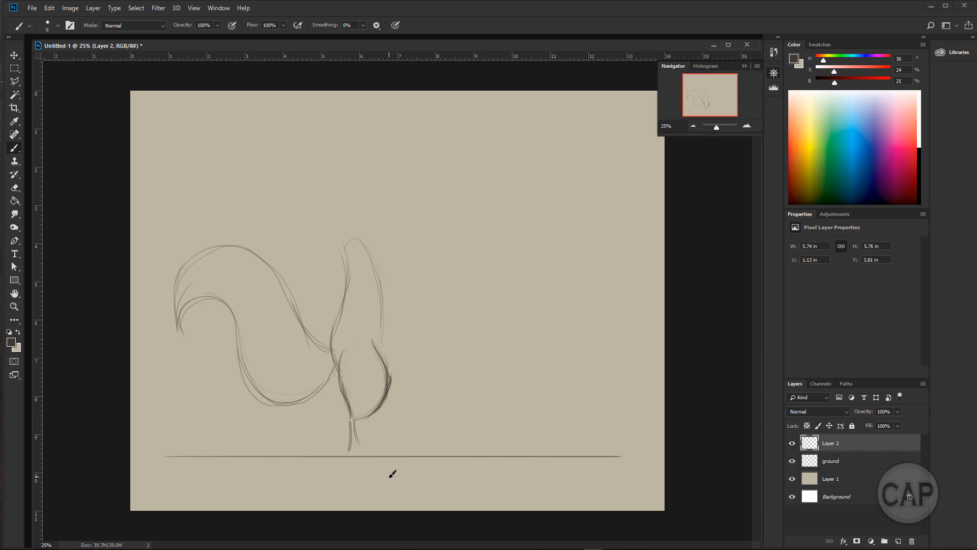
key("ctrl+Up")
key("ctrl+Up")
key("ctrl+Up")
key("ctrl+Up")
key("ctrl+Up")
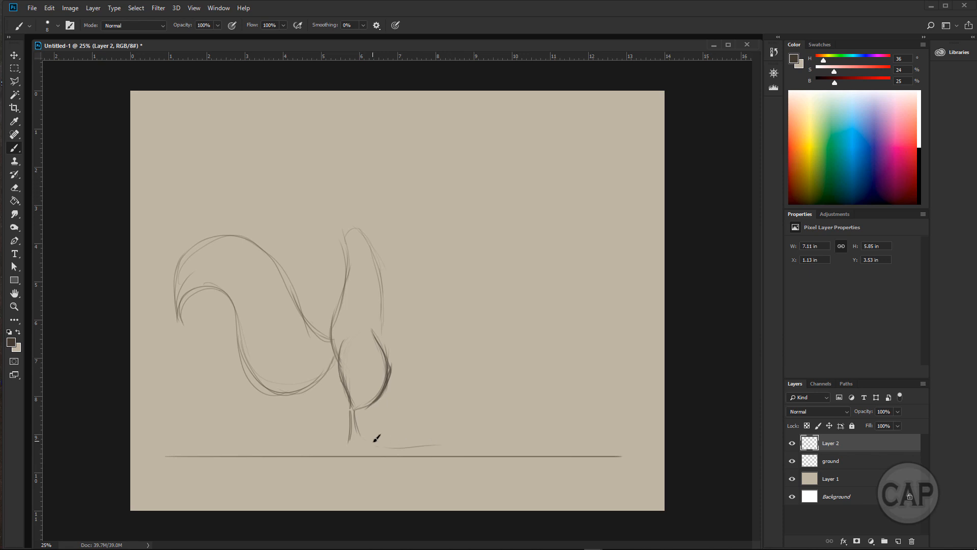
left_click_drag(375, 439, 480, 447)
key("ctrl+z")
key("ctrl+shift+z")
key("ctrl+z")
Show the document history and revert to the Nudge state to discard the trial foot strokes.
left_click(219, 8)
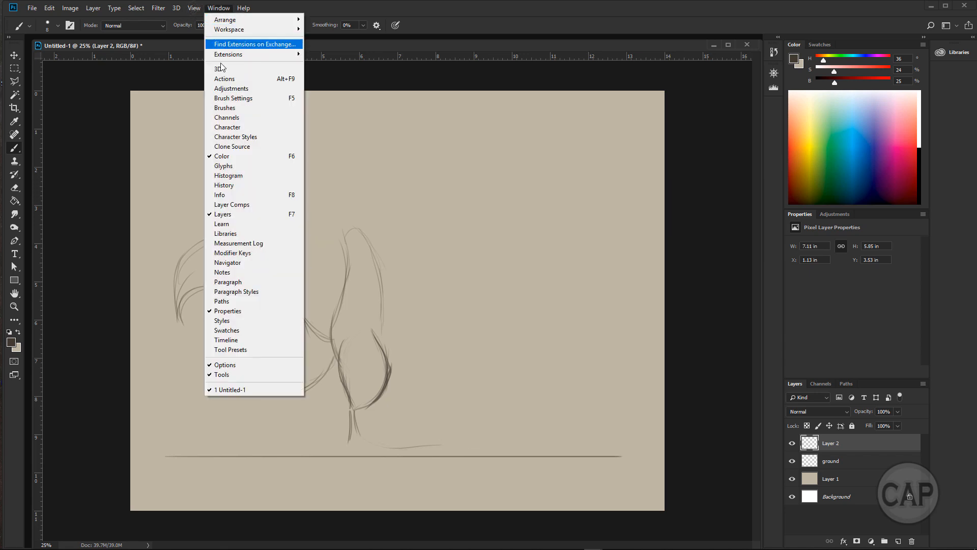
left_click(224, 186)
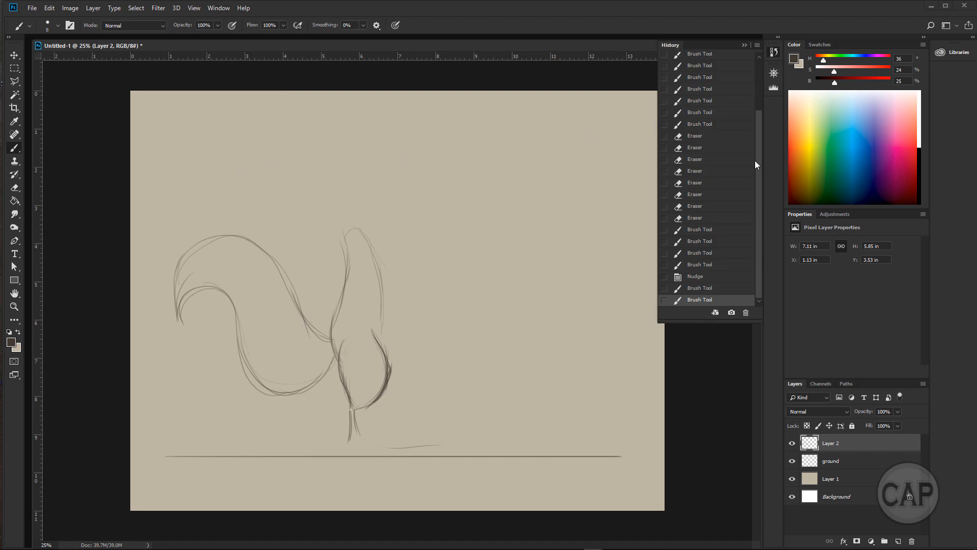
left_click(701, 278)
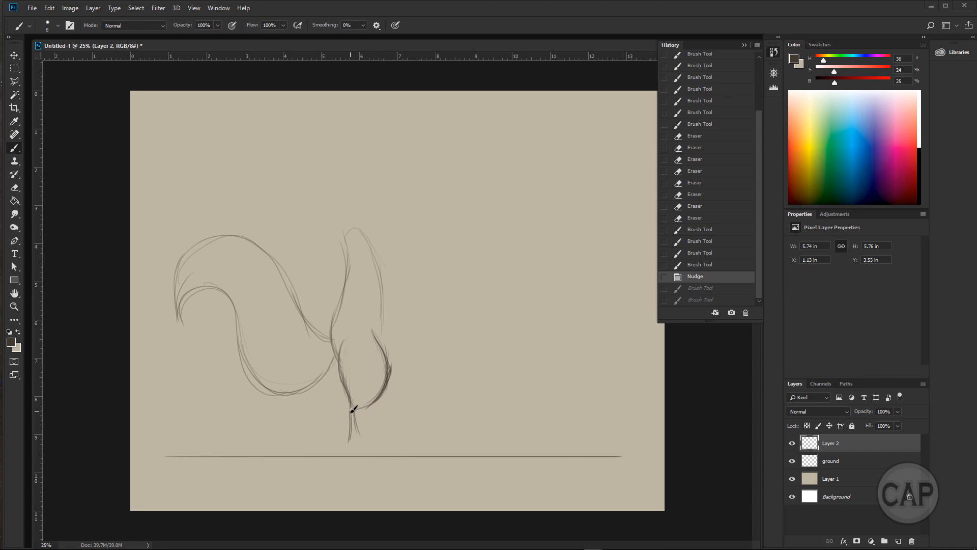
Sketch the lower leg and hoof-like foot down to the ground line and strengthen the thigh's outline.
left_click_drag(356, 414, 370, 455)
left_click_drag(358, 429, 370, 454)
mouse_move(360, 434)
left_mouse_down()
mouse_move(367, 451)
mouse_move(348, 443)
mouse_move(349, 455)
mouse_move(350, 441)
mouse_move(376, 457)
mouse_move(371, 437)
mouse_move(370, 455)
left_mouse_up()
mouse_move(367, 442)
left_mouse_down()
mouse_move(351, 457)
mouse_move(346, 446)
mouse_move(346, 384)
left_mouse_up()
left_click_drag(346, 383, 357, 419)
mouse_move(382, 385)
left_mouse_down()
mouse_move(366, 405)
mouse_move(392, 361)
left_mouse_up()
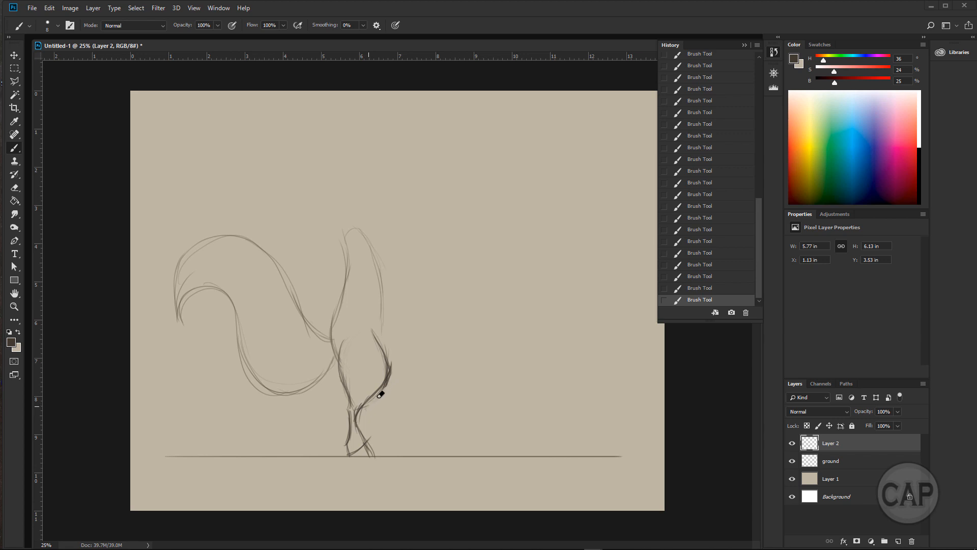
Erase the heavy outer strokes on the thigh's front edge and redraw it as a slimmer curve.
mouse_move(390, 384)
left_mouse_down()
mouse_move(413, 323)
mouse_move(390, 385)
mouse_move(399, 353)
left_mouse_up()
left_click_drag(391, 376, 386, 359)
left_click_drag(379, 331, 387, 357)
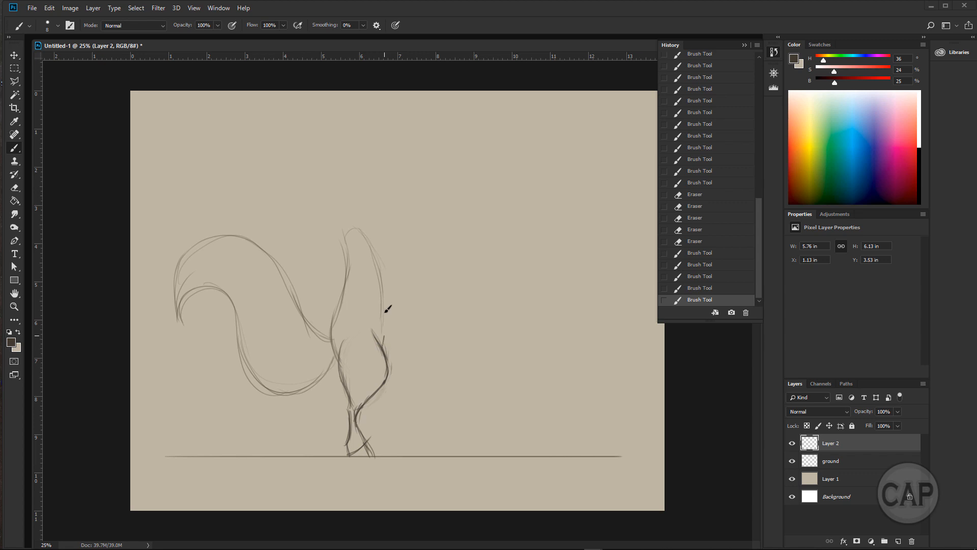
Redraw the torso's front and back outlines with darker strokes, carrying the back line down the rear of the thigh.
left_click_drag(384, 312, 373, 365)
mouse_move(383, 291)
left_mouse_down()
mouse_move(386, 336)
mouse_move(355, 366)
mouse_move(368, 280)
mouse_move(389, 301)
mouse_move(381, 351)
mouse_move(380, 267)
left_mouse_up()
left_click_drag(386, 326, 385, 291)
left_click_drag(381, 252, 383, 290)
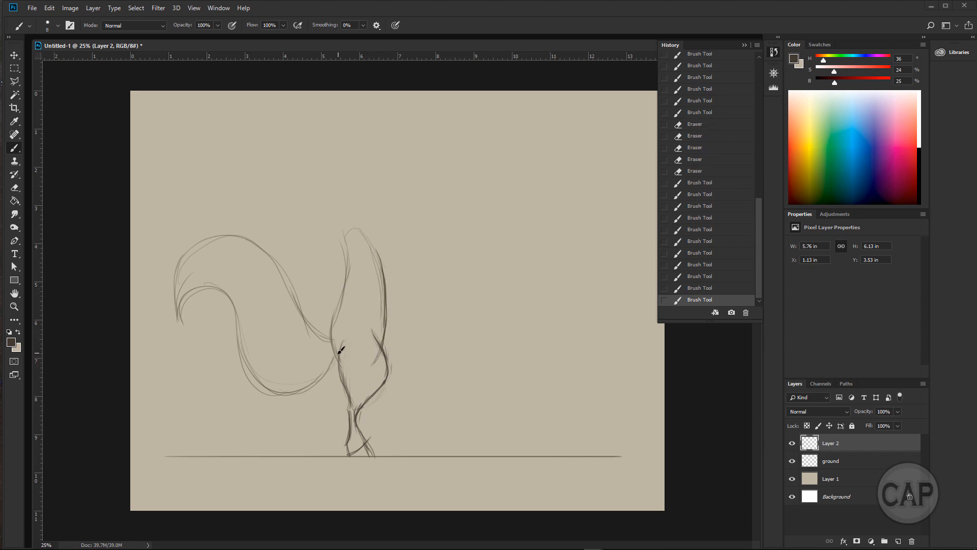
mouse_move(340, 352)
left_mouse_down()
mouse_move(356, 269)
mouse_move(340, 347)
mouse_move(333, 342)
mouse_move(355, 236)
left_mouse_up()
mouse_move(356, 290)
left_mouse_down()
mouse_move(356, 249)
mouse_move(335, 337)
mouse_move(348, 244)
mouse_move(360, 266)
mouse_move(356, 286)
mouse_move(352, 240)
mouse_move(378, 254)
mouse_move(356, 245)
mouse_move(387, 289)
left_mouse_up()
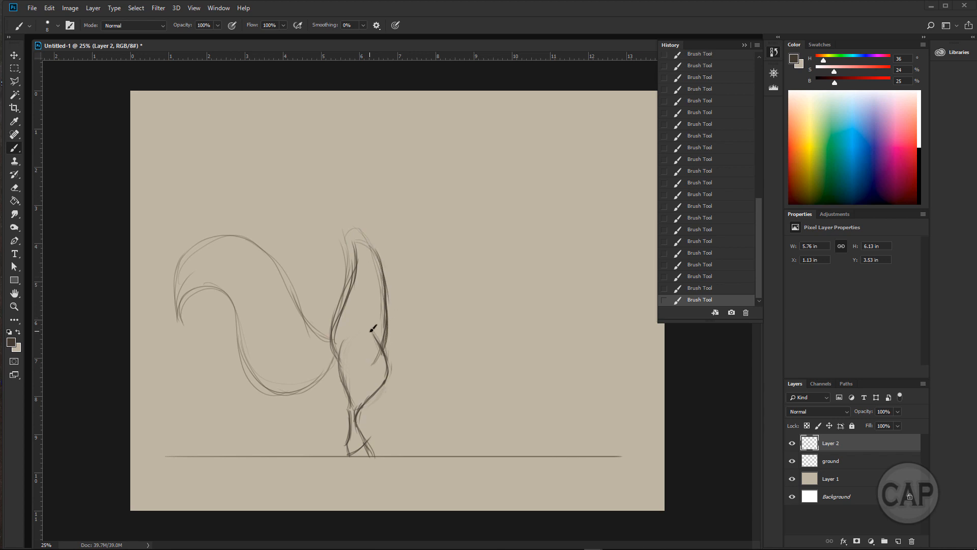
mouse_move(333, 338)
left_mouse_down()
mouse_move(344, 381)
mouse_move(333, 327)
mouse_move(354, 403)
left_mouse_up()
Sketch the back of the neck and a profile head with rounded skull, sloping forehead, short pointed muzzle and jaw.
mouse_move(348, 224)
left_mouse_down()
mouse_move(356, 259)
mouse_move(330, 211)
left_mouse_up()
mouse_move(352, 248)
left_mouse_down()
mouse_move(319, 200)
mouse_move(358, 262)
mouse_move(316, 193)
mouse_move(317, 163)
left_mouse_up()
mouse_move(318, 203)
left_mouse_down()
mouse_move(337, 142)
mouse_move(357, 143)
mouse_move(331, 149)
mouse_move(409, 167)
left_mouse_up()
mouse_move(337, 141)
left_mouse_down()
mouse_move(412, 171)
mouse_move(418, 205)
left_mouse_up()
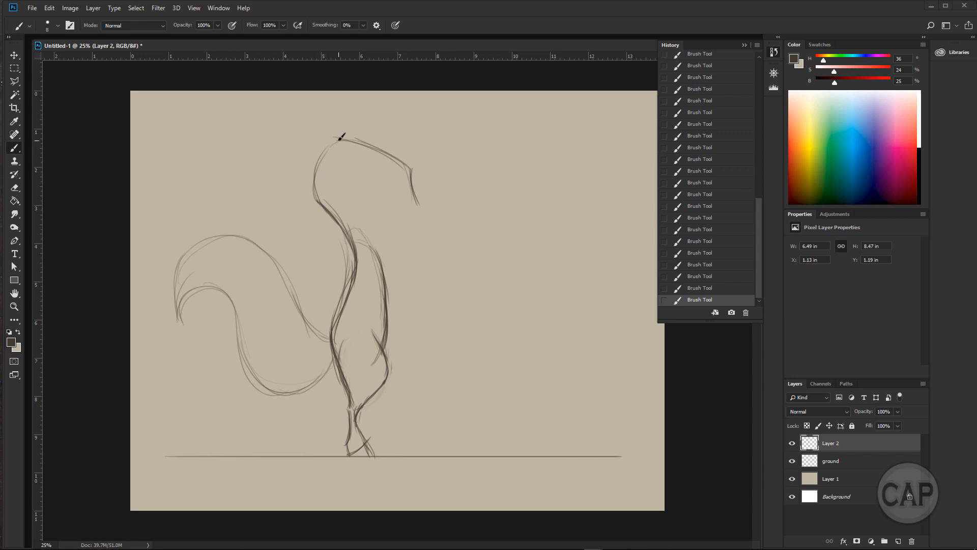
left_click_drag(330, 146, 322, 203)
left_click_drag(328, 142, 322, 207)
left_click_drag(411, 172, 422, 207)
mouse_move(373, 234)
left_mouse_down()
mouse_move(382, 261)
mouse_move(426, 209)
left_mouse_up()
Reinforce the outlines of the chest and lower back with heavier overlapping strokes.
mouse_move(377, 248)
left_mouse_down()
mouse_move(378, 251)
mouse_move(389, 290)
mouse_move(384, 268)
mouse_move(386, 305)
mouse_move(385, 262)
mouse_move(385, 325)
mouse_move(383, 260)
mouse_move(385, 328)
left_mouse_up()
left_click_drag(386, 275, 385, 327)
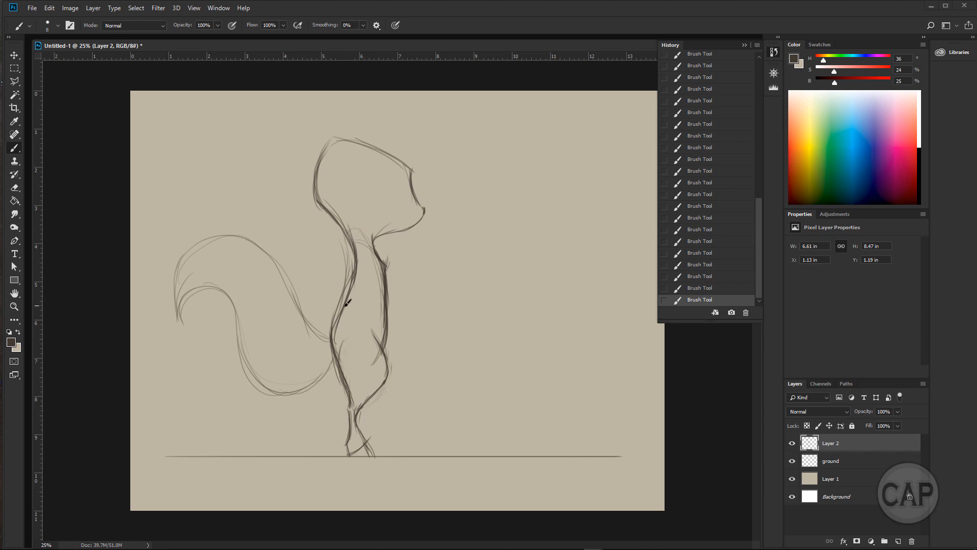
left_click_drag(341, 309, 341, 370)
Add a new layer and sketch a pointed fox ear sweeping back from the head, about 3 in wide and 2.2 in high.
left_click(899, 542)
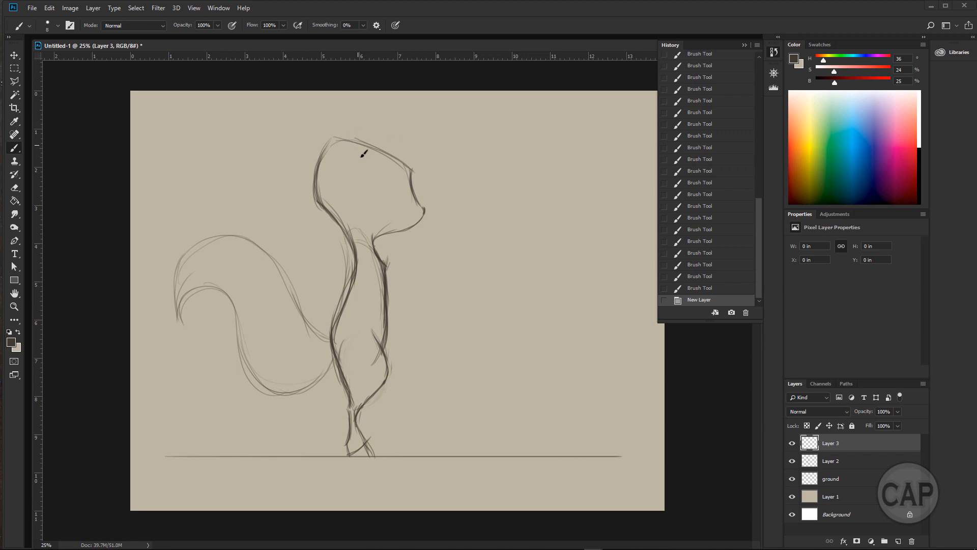
mouse_move(350, 151)
left_mouse_down()
mouse_move(298, 125)
mouse_move(252, 120)
left_mouse_up()
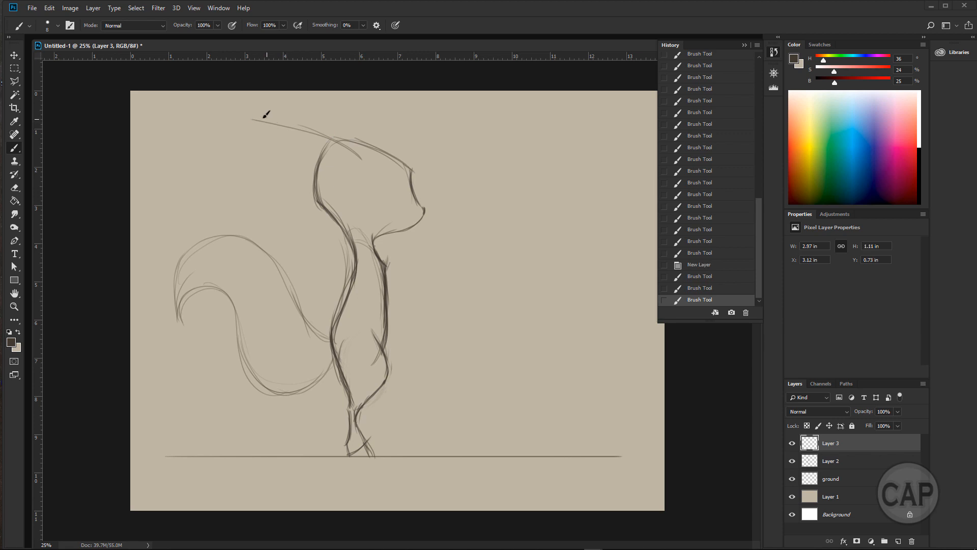
mouse_move(303, 175)
left_mouse_down()
mouse_move(267, 131)
mouse_move(307, 188)
left_mouse_up()
left_click_drag(272, 125, 336, 197)
left_click_drag(285, 156, 314, 192)
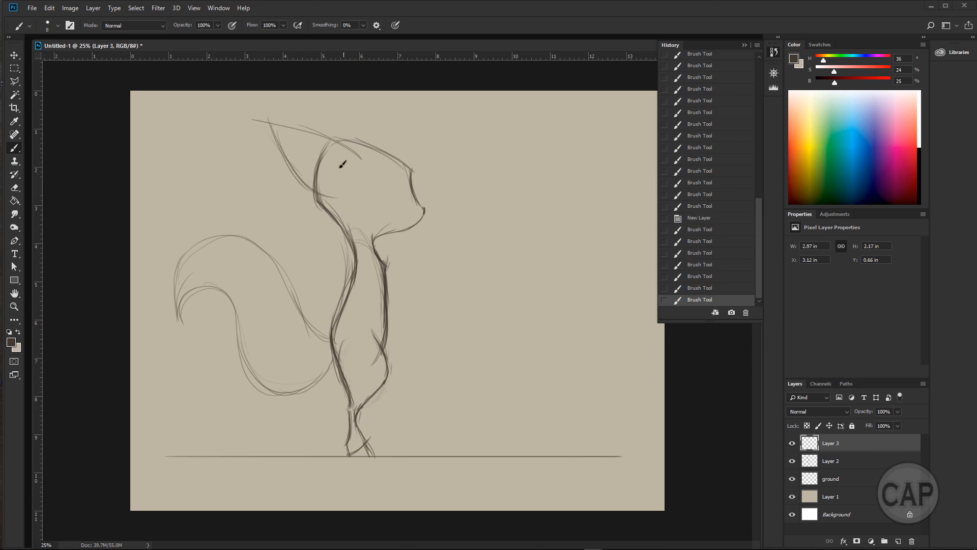
Thicken the fox ear's upper edge and draw its inner contour and rounded base, rolling back the last four strokes.
mouse_move(268, 124)
left_mouse_down()
mouse_move(327, 136)
mouse_move(255, 128)
mouse_move(360, 159)
left_mouse_up()
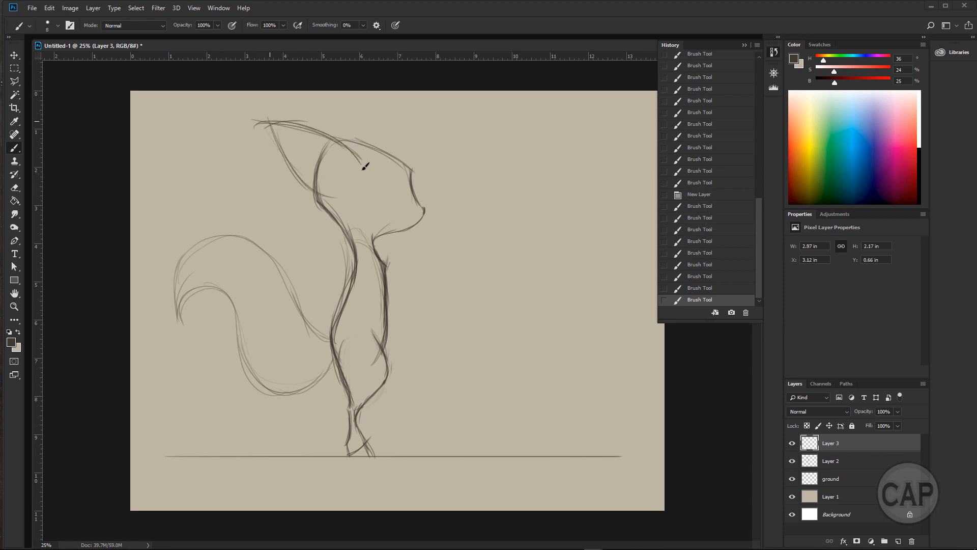
left_click_drag(285, 130, 360, 163)
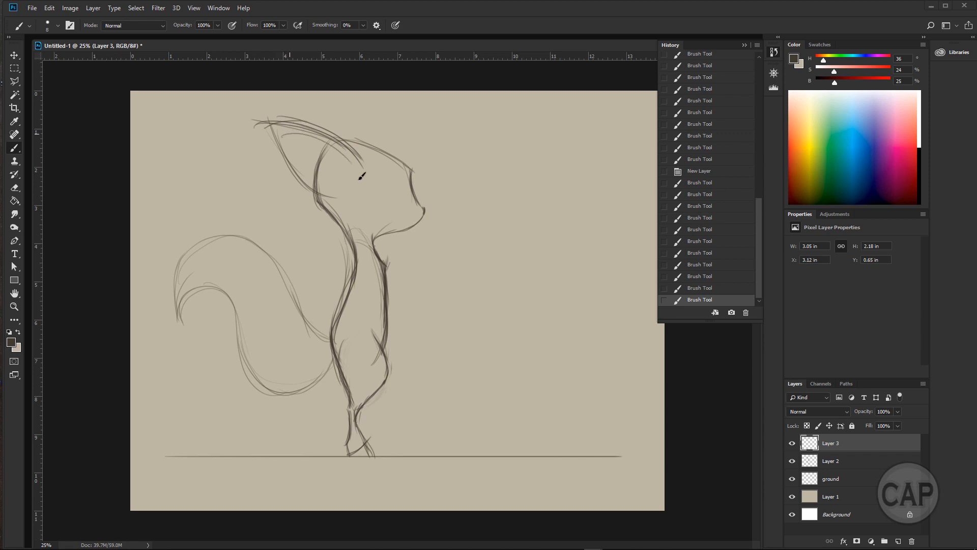
mouse_move(285, 130)
left_mouse_down()
mouse_move(299, 166)
mouse_move(288, 170)
mouse_move(301, 187)
left_mouse_up()
mouse_move(295, 172)
left_mouse_down()
mouse_move(342, 196)
mouse_move(352, 178)
left_mouse_up()
left_click_drag(348, 145, 361, 166)
left_click(698, 252)
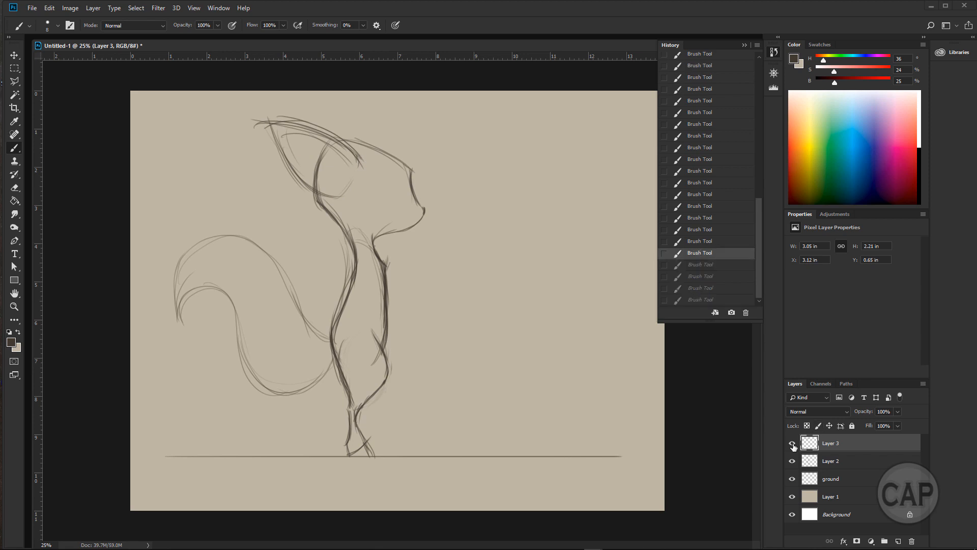
Hide Layer 3 and sketch on a new layer a long rabbit ear extending back from the head, about 5.1 in long and 1.5 in high.
left_click(793, 444)
left_click(898, 541)
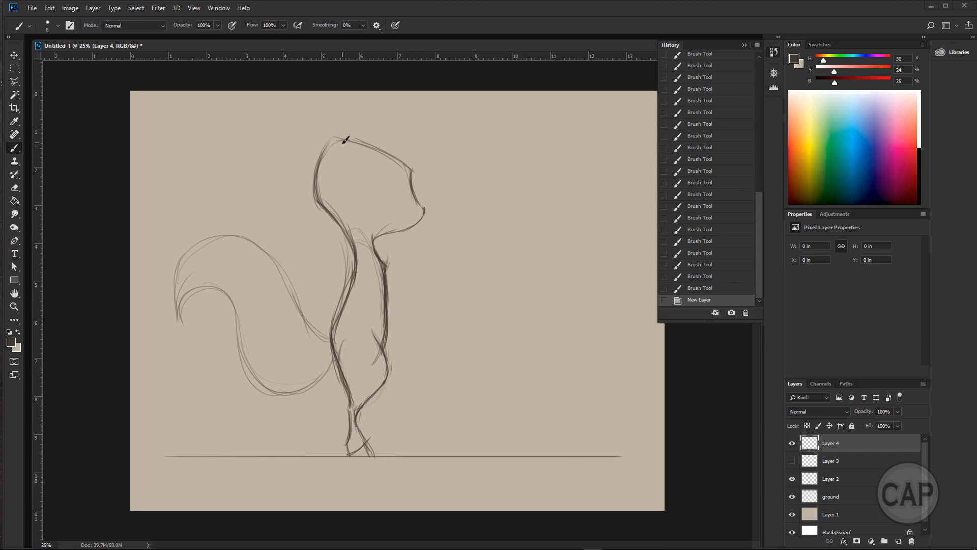
left_click_drag(347, 141, 298, 120)
left_click_drag(356, 145, 288, 115)
left_click_drag(351, 139, 245, 103)
mouse_move(355, 140)
left_mouse_down()
mouse_move(333, 132)
mouse_move(227, 103)
left_mouse_up()
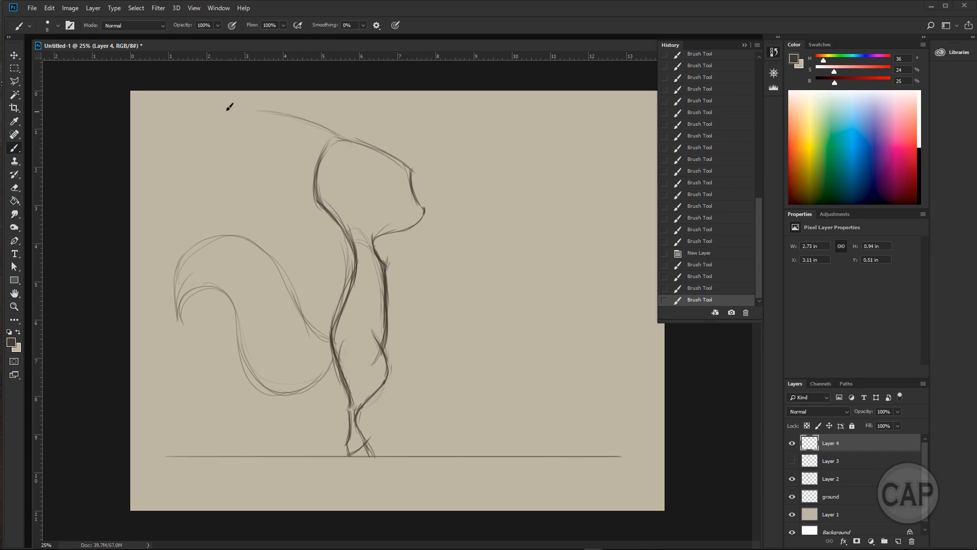
mouse_move(353, 146)
left_mouse_down()
mouse_move(303, 123)
mouse_move(167, 126)
left_mouse_up()
mouse_move(227, 112)
left_mouse_down()
mouse_move(161, 144)
mouse_move(164, 134)
mouse_move(267, 161)
left_mouse_up()
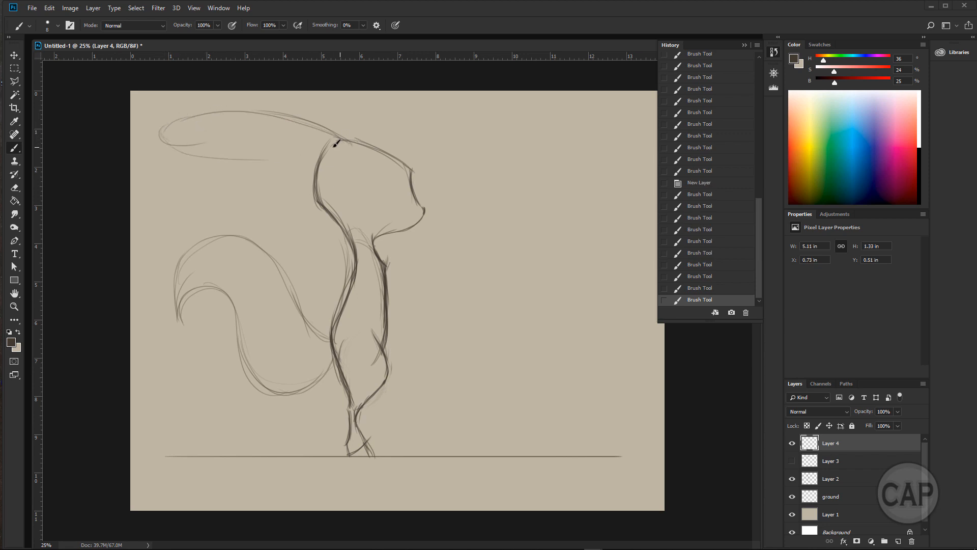
mouse_move(161, 130)
left_mouse_down()
mouse_move(272, 165)
mouse_move(376, 152)
mouse_move(336, 157)
left_mouse_up()
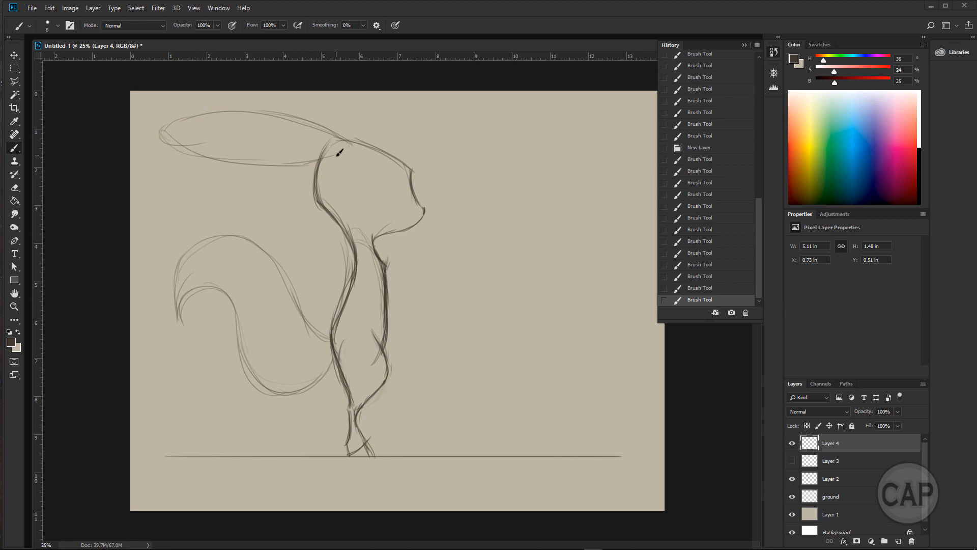
left_click_drag(278, 163, 326, 158)
Strengthen the rabbit ear's tip and upper edge and add long curved lines for its inner fold.
mouse_move(205, 115)
left_mouse_down()
mouse_move(171, 136)
mouse_move(202, 154)
left_mouse_up()
left_click_drag(205, 116, 346, 136)
mouse_move(274, 115)
left_mouse_down()
mouse_move(361, 150)
mouse_move(215, 133)
left_mouse_up()
mouse_move(337, 151)
left_mouse_down()
mouse_move(254, 129)
mouse_move(200, 131)
left_mouse_up()
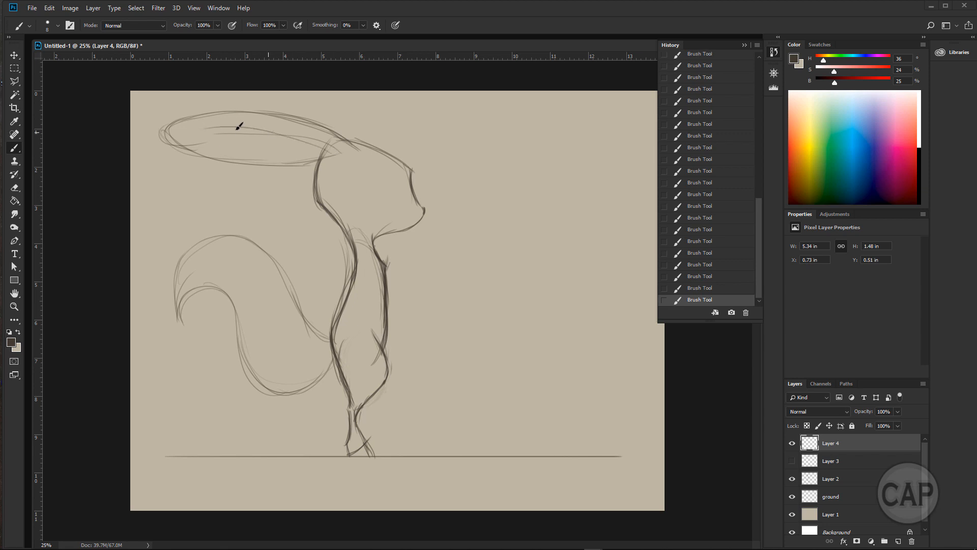
left_click_drag(262, 130, 188, 136)
left_click_drag(213, 132, 317, 143)
left_click_drag(205, 124, 330, 141)
left_click_drag(263, 133, 190, 130)
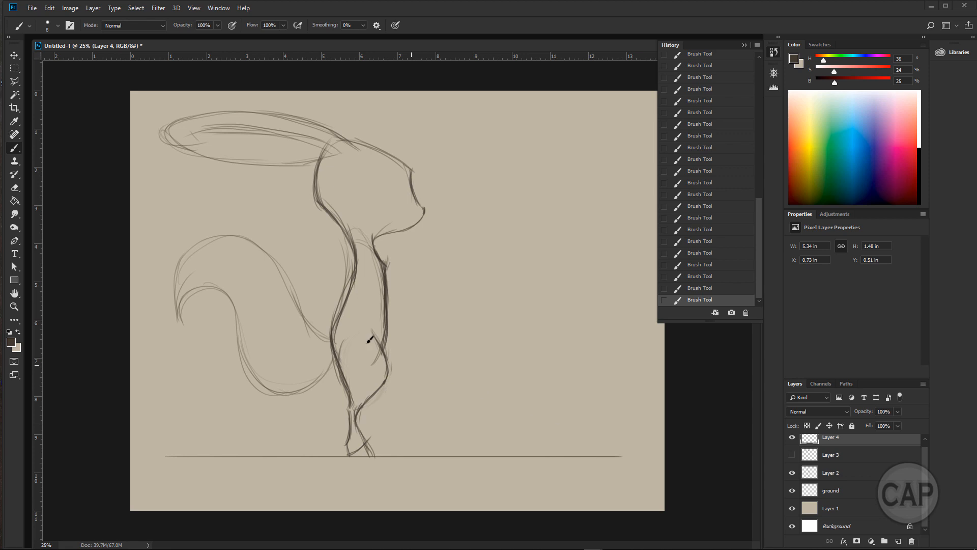
Select the tail with a rectangular marquee, cut it from Layer 2 and paste it in place on its own layer.
left_click(15, 68)
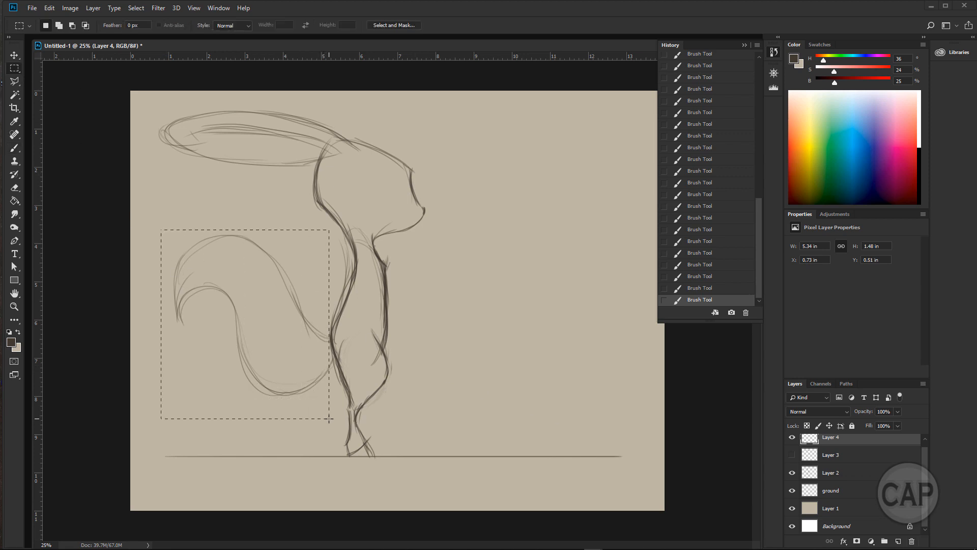
left_click_drag(329, 419, 162, 230)
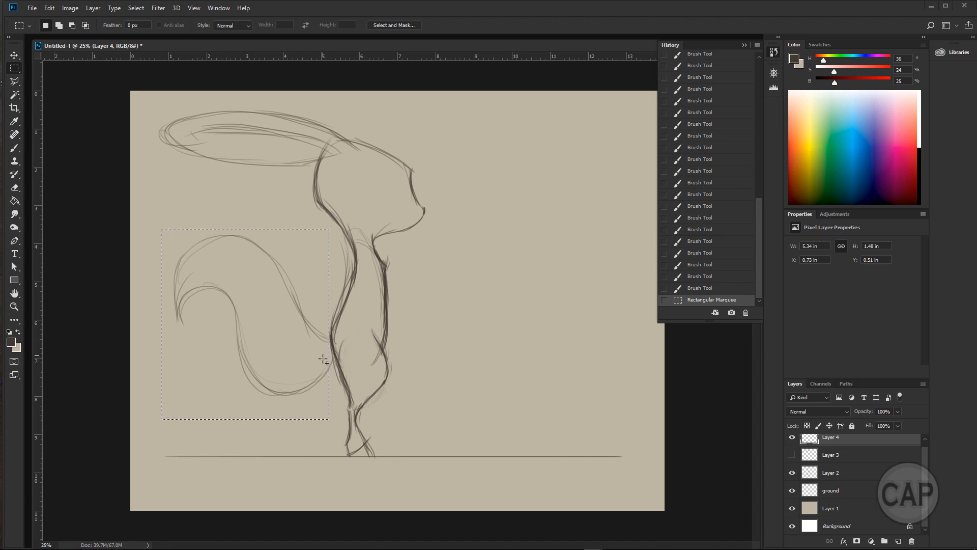
key("shift")
mouse_move(330, 373)
left_mouse_down()
mouse_move(324, 349)
mouse_move(333, 372)
left_mouse_up()
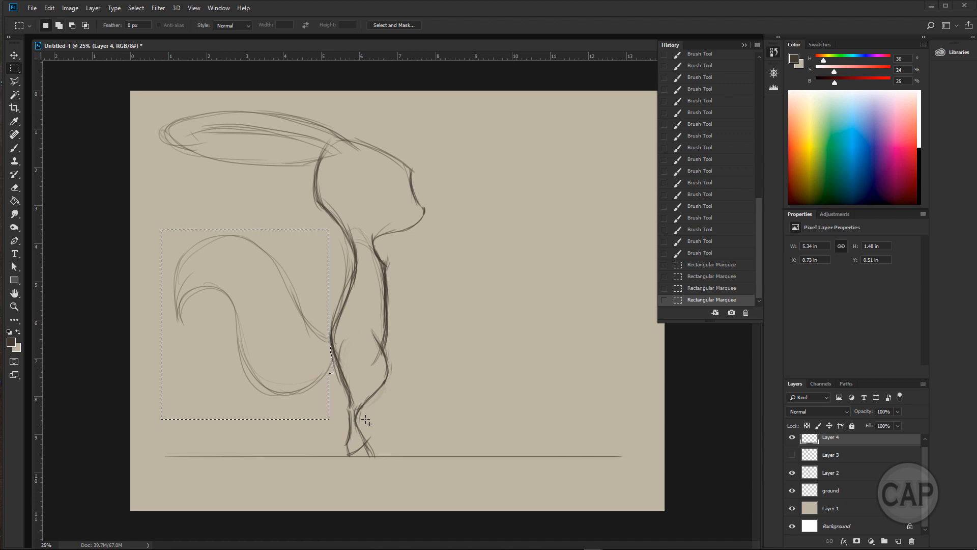
left_click(845, 474)
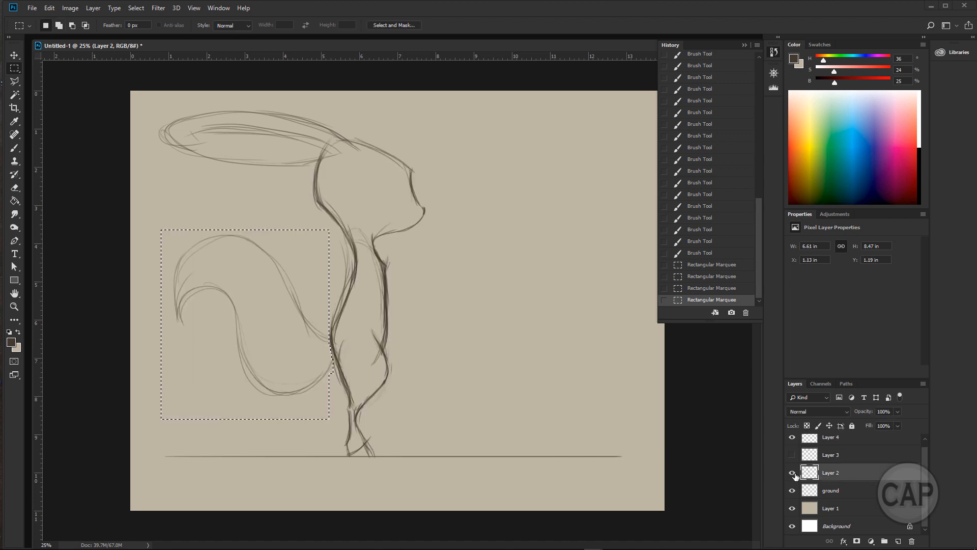
key("ctrl")
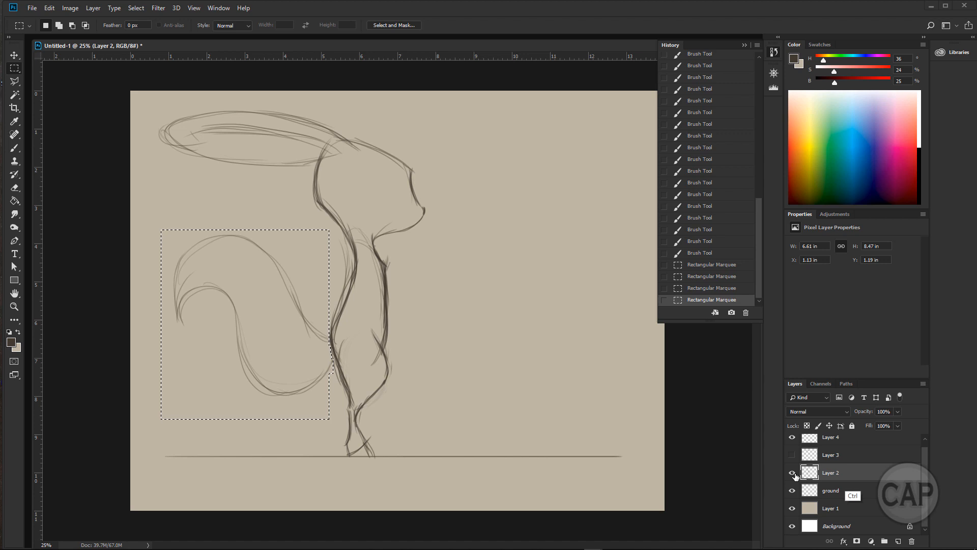
key("ctrl+x")
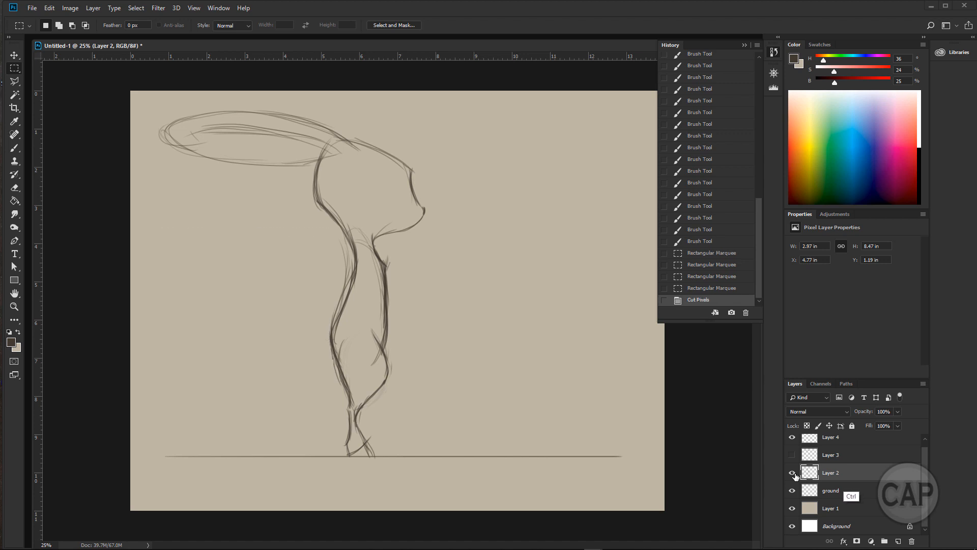
key("ctrl+shift")
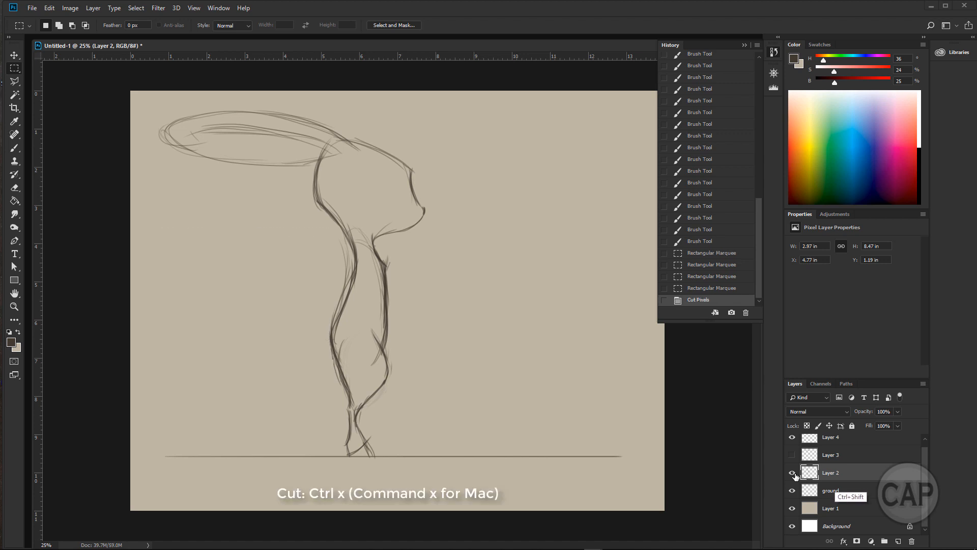
key("ctrl+shift+v")
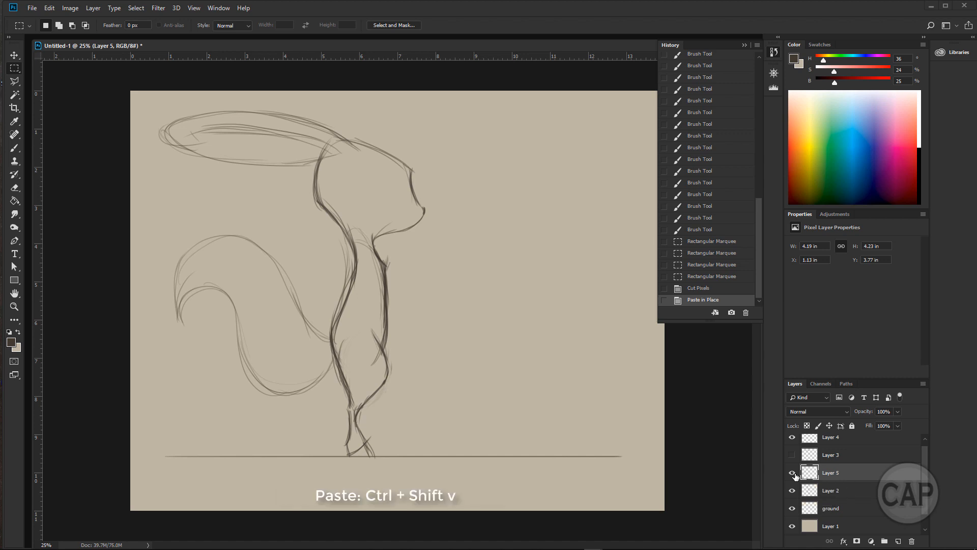
Hide Layer 5 and sketch on a new layer an alternative S-curved tail about 4.1 in wide and 3.3 in high.
left_click(793, 473)
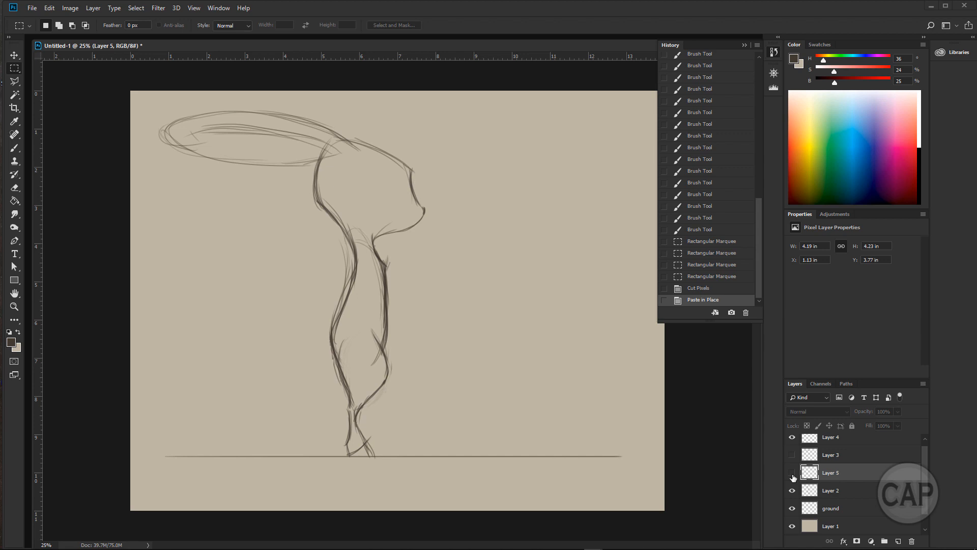
left_click(899, 542)
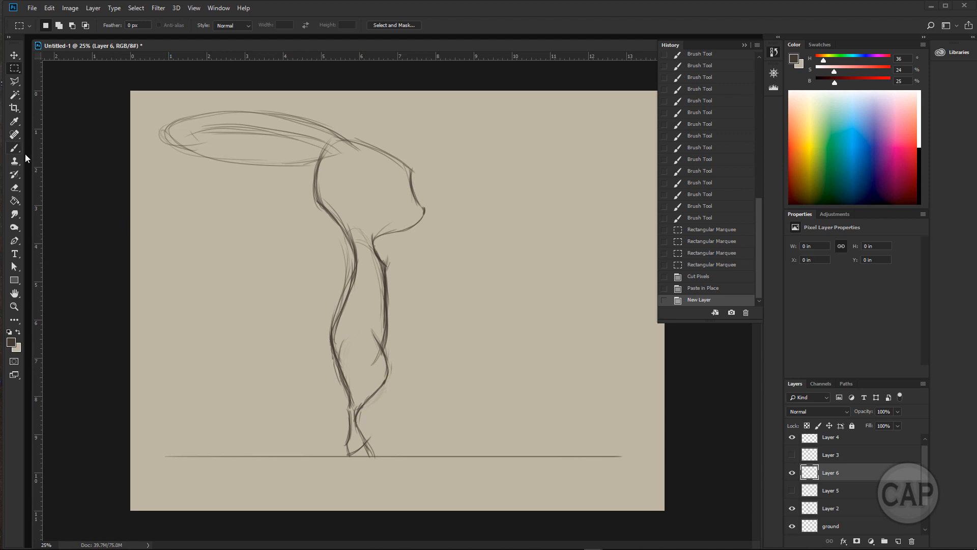
key("b")
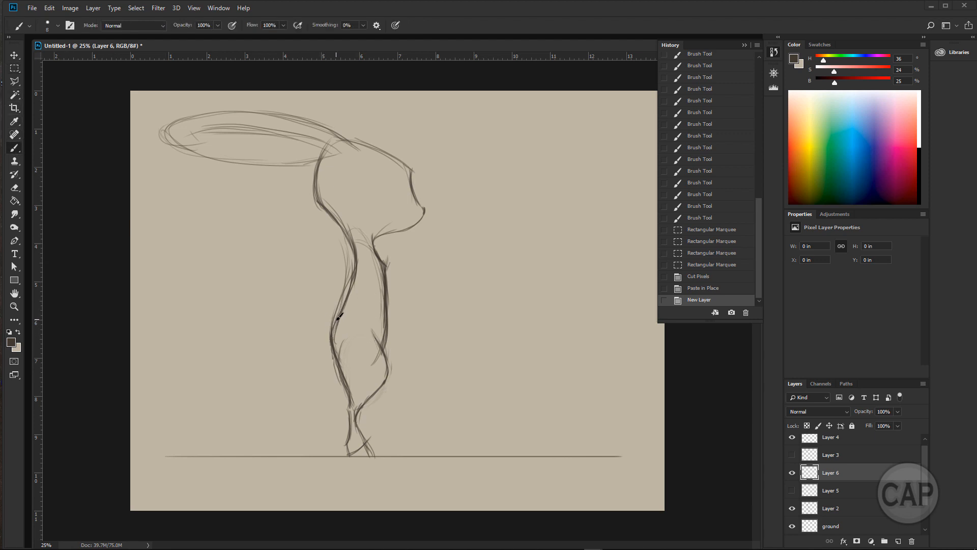
mouse_move(339, 316)
left_mouse_down()
mouse_move(304, 330)
mouse_move(276, 309)
left_mouse_up()
mouse_move(326, 334)
left_mouse_down()
mouse_move(201, 276)
mouse_move(216, 271)
mouse_move(202, 279)
mouse_move(263, 297)
mouse_move(239, 269)
mouse_move(231, 300)
mouse_move(223, 295)
mouse_move(261, 356)
mouse_move(234, 297)
mouse_move(269, 372)
left_mouse_up()
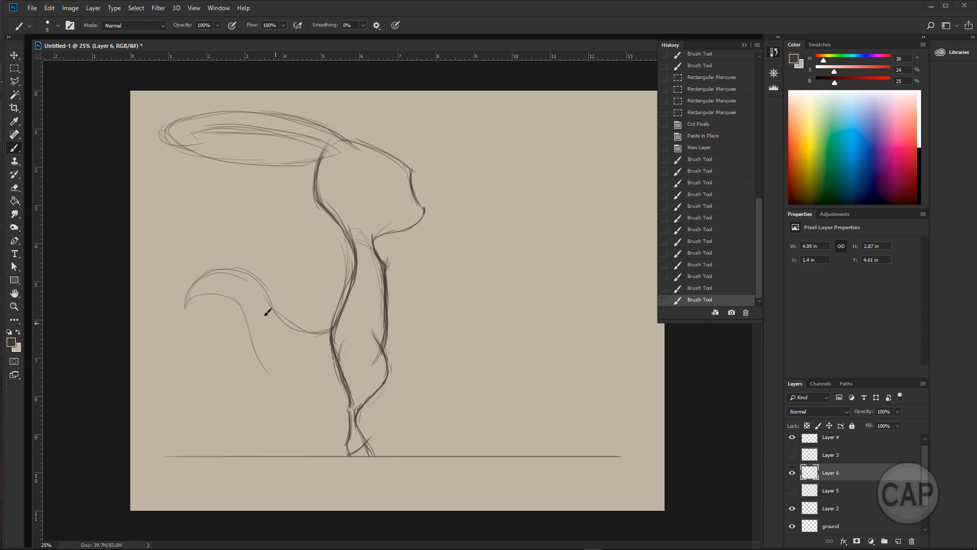
left_click_drag(248, 318, 312, 381)
mouse_move(246, 304)
left_mouse_down()
mouse_move(284, 387)
mouse_move(333, 340)
left_mouse_up()
left_click_drag(315, 386, 332, 325)
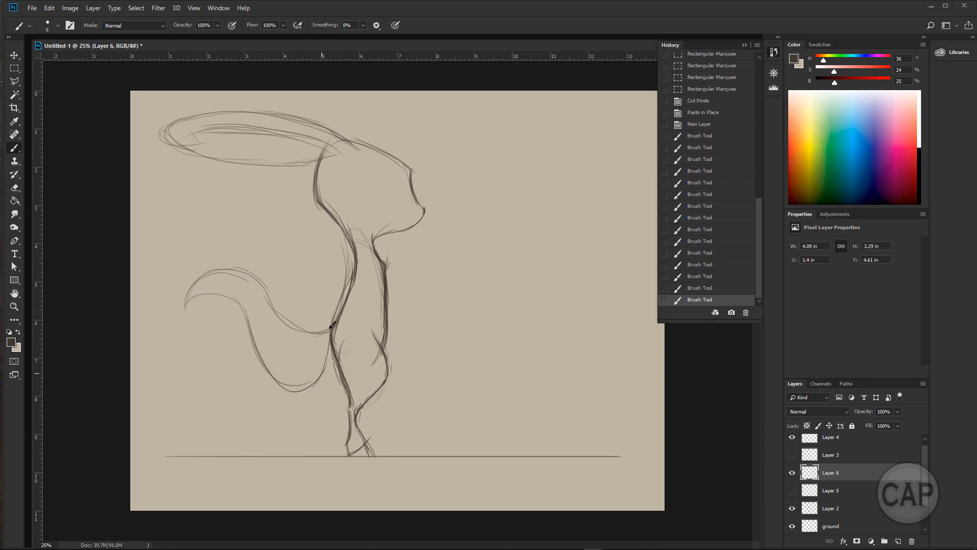
Draw the tail's hooked, pointed tip and strengthen its upper and lower contours with repeated curved strokes.
mouse_move(259, 336)
left_mouse_down()
mouse_move(213, 292)
mouse_move(195, 322)
mouse_move(187, 304)
mouse_move(209, 330)
left_mouse_up()
mouse_move(201, 293)
left_mouse_down()
mouse_move(203, 329)
mouse_move(248, 310)
mouse_move(265, 360)
left_mouse_up()
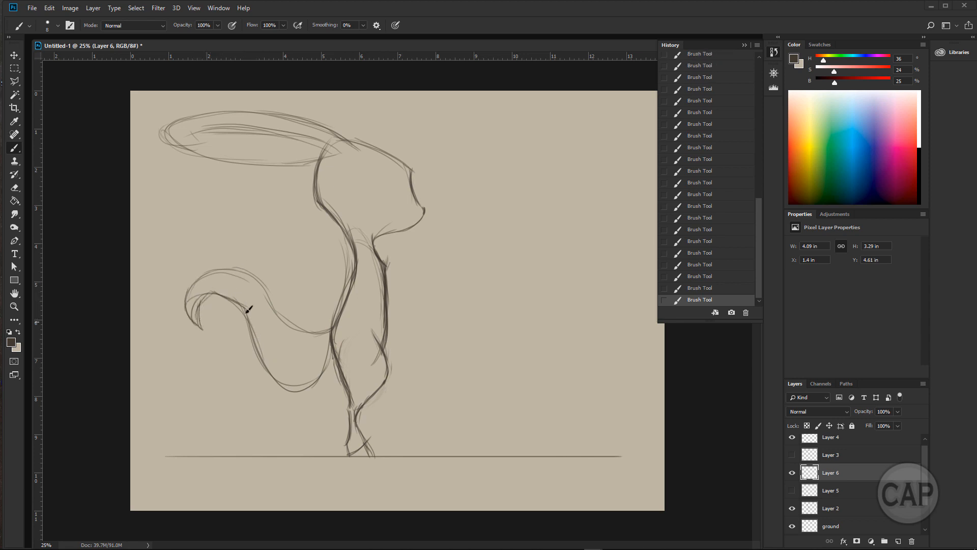
mouse_move(246, 309)
left_mouse_down()
mouse_move(273, 381)
mouse_move(299, 394)
mouse_move(266, 374)
mouse_move(315, 389)
mouse_move(302, 395)
mouse_move(329, 361)
left_mouse_up()
left_click_drag(304, 393, 330, 349)
left_click_drag(210, 294, 199, 319)
left_click_drag(213, 293, 253, 321)
mouse_move(186, 300)
left_mouse_down()
mouse_move(205, 334)
mouse_move(192, 285)
mouse_move(214, 265)
mouse_move(266, 279)
left_mouse_up()
mouse_move(211, 260)
left_mouse_down()
mouse_move(273, 279)
mouse_move(302, 332)
mouse_move(330, 332)
mouse_move(303, 332)
left_mouse_up()
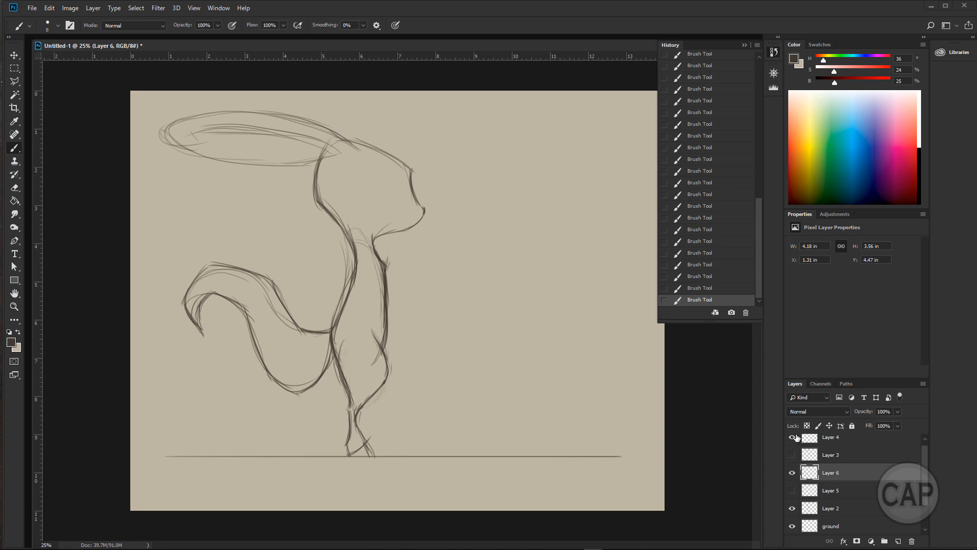
Add a new layer above Layer 4, reduce Layer 4's opacity to about 37% and make the new layer active.
left_click(793, 437)
left_click(793, 437)
left_click(847, 441)
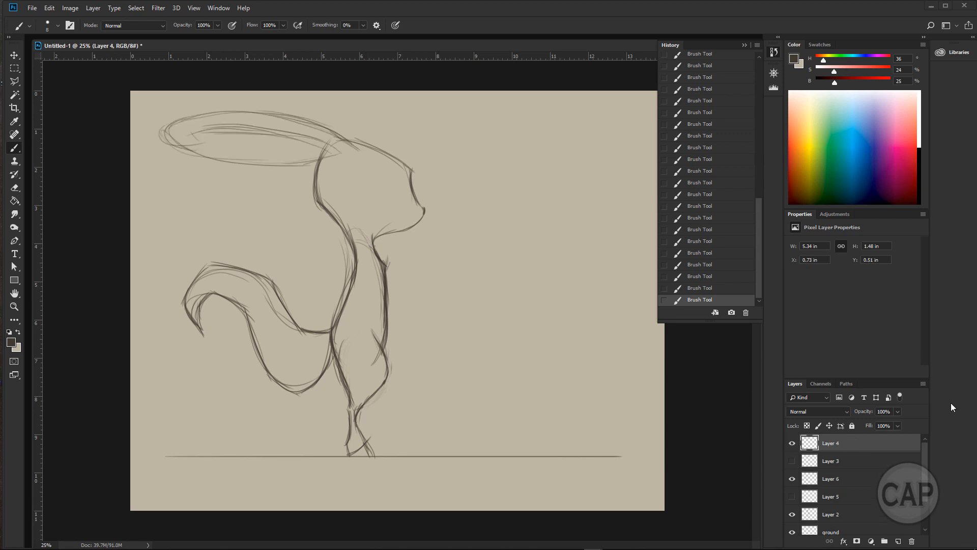
left_click(898, 541)
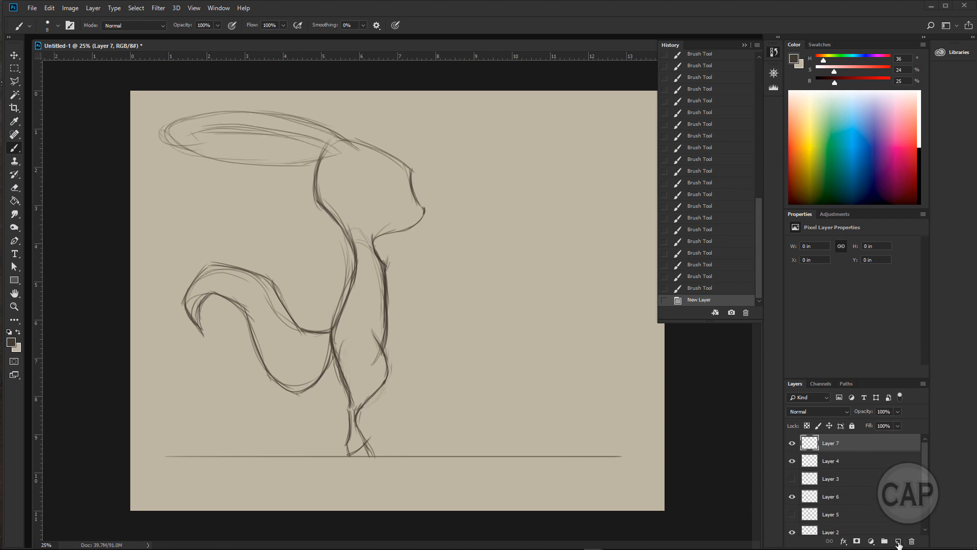
left_click(841, 462)
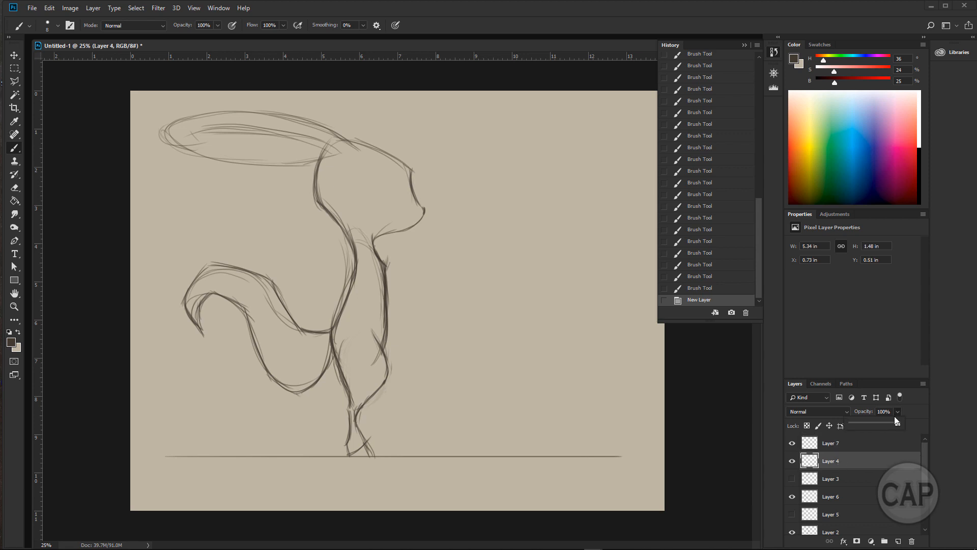
left_click_drag(872, 424, 865, 424)
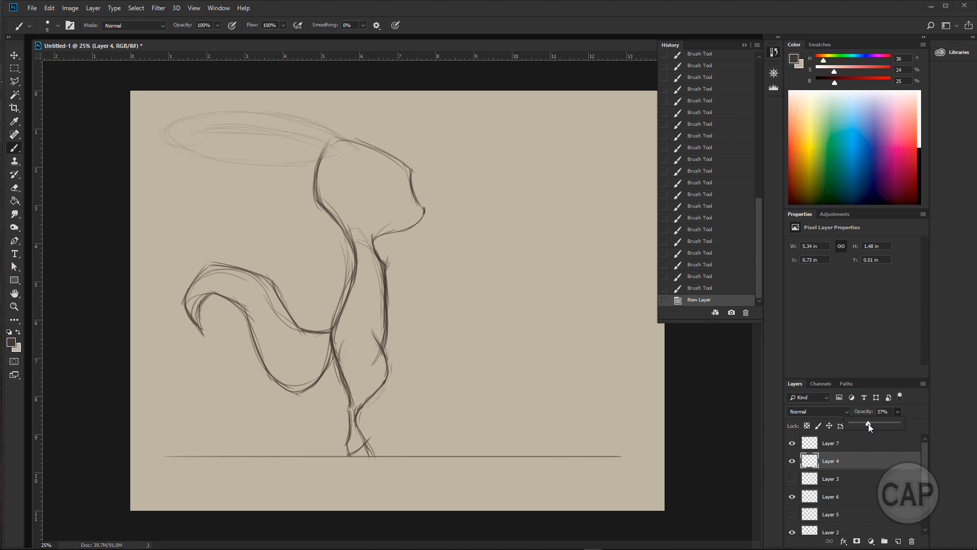
left_click_drag(869, 424, 869, 425)
key("alt+bracketright")
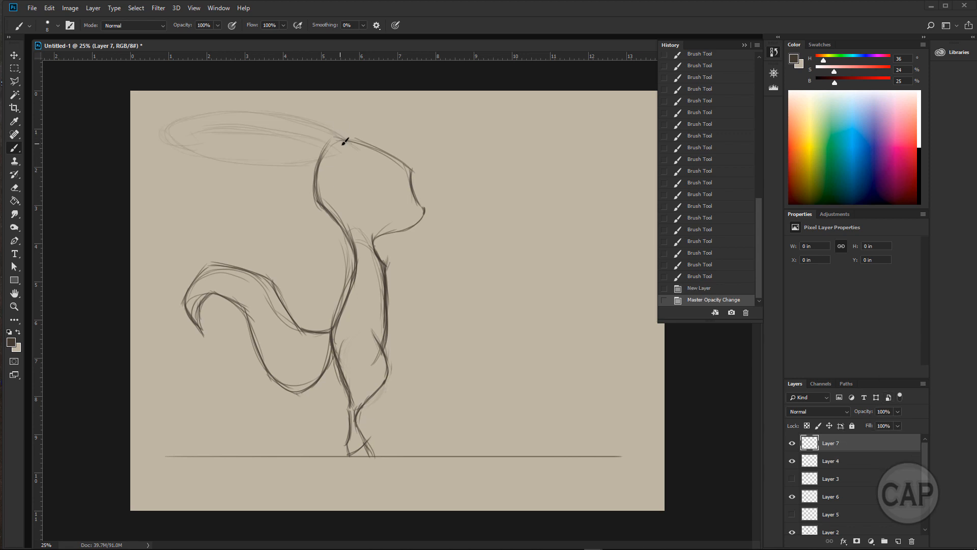
Draw a refined pointed rabbit ear over the faded sketch, about 4.7 in long and 1.3 in high.
mouse_move(345, 142)
left_mouse_down()
mouse_move(313, 127)
mouse_move(232, 123)
mouse_move(175, 152)
left_mouse_up()
mouse_move(193, 137)
left_mouse_down()
mouse_move(173, 153)
mouse_move(204, 162)
mouse_move(243, 149)
mouse_move(324, 154)
left_mouse_up()
left_click_drag(256, 156, 324, 153)
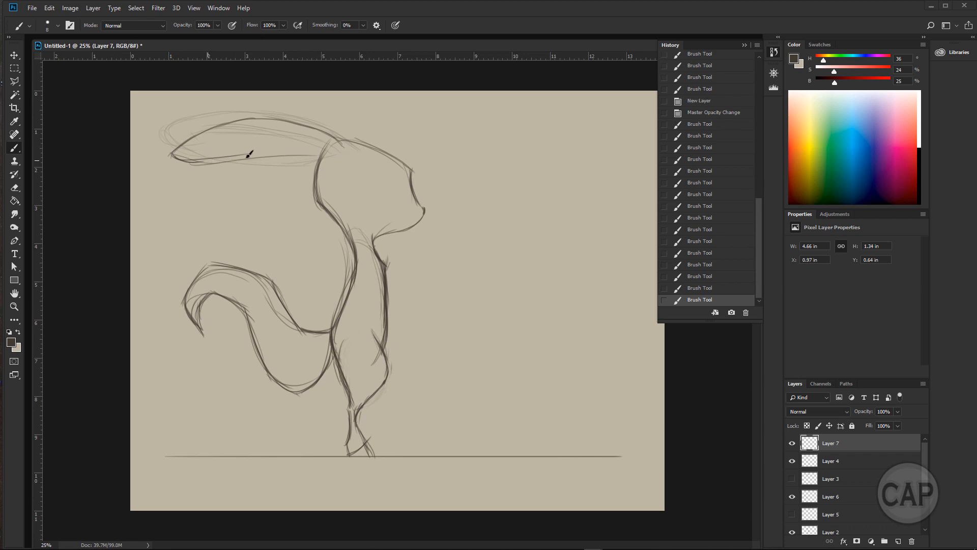
left_click_drag(210, 159, 339, 153)
left_click_drag(273, 155, 339, 153)
Add the refined ear's inner contour with strengthened edges, and darken the tip of the nose.
mouse_move(202, 160)
left_mouse_down()
mouse_move(226, 159)
mouse_move(192, 160)
mouse_move(187, 142)
mouse_move(171, 157)
mouse_move(270, 118)
left_mouse_up()
left_click_drag(206, 130, 307, 123)
left_click_drag(234, 119, 331, 138)
mouse_move(271, 116)
left_mouse_down()
mouse_move(343, 141)
mouse_move(331, 148)
left_mouse_up()
mouse_move(242, 130)
left_mouse_down()
mouse_move(287, 134)
mouse_move(224, 136)
mouse_move(258, 133)
mouse_move(185, 156)
mouse_move(234, 132)
mouse_move(191, 150)
mouse_move(224, 146)
mouse_move(187, 152)
mouse_move(261, 144)
mouse_move(190, 150)
mouse_move(266, 128)
mouse_move(210, 141)
mouse_move(262, 128)
left_mouse_up()
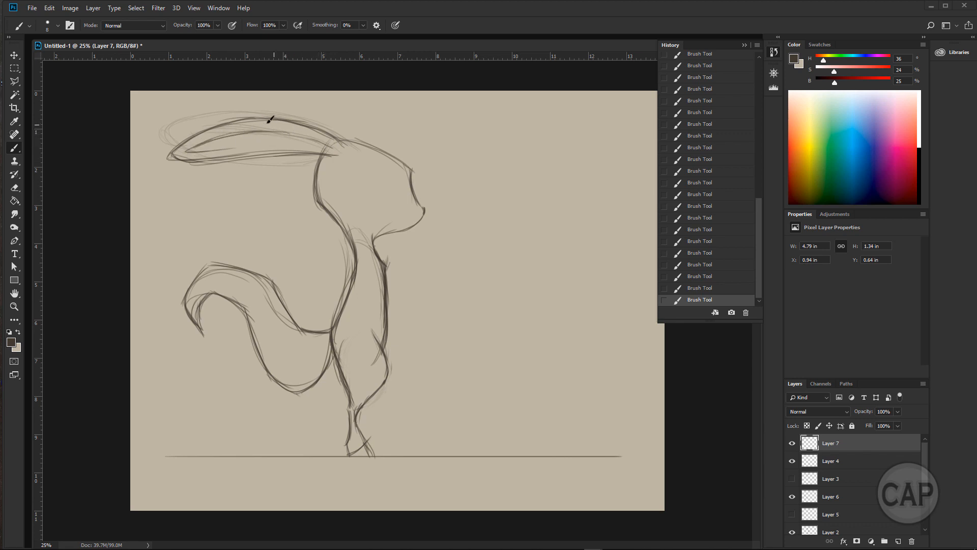
mouse_move(171, 153)
left_mouse_down()
mouse_move(252, 113)
mouse_move(334, 148)
left_mouse_up()
left_click_drag(427, 212, 428, 208)
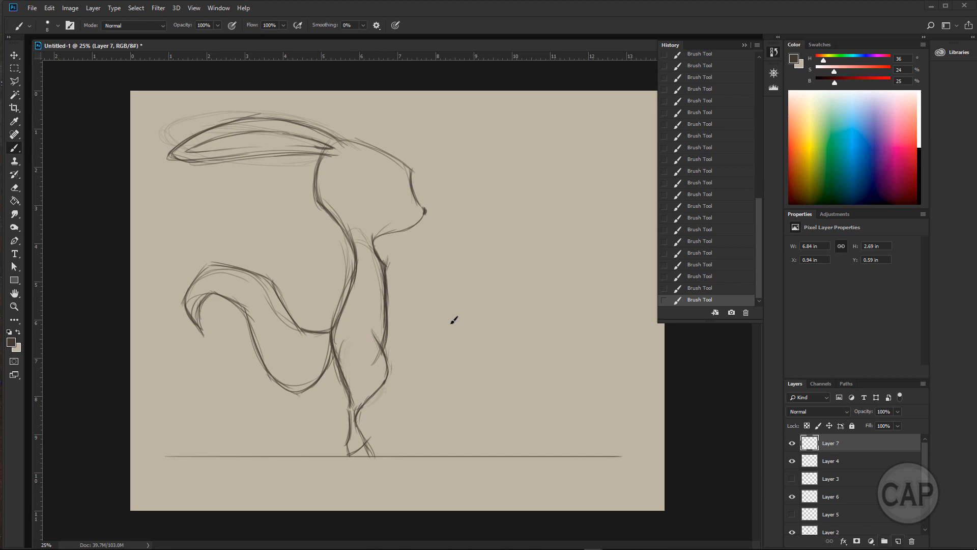
Sketch on a new layer an oval shoulder joint on the upper torso, about 0.5 in wide and 1 in high.
key("ctrl+shift+alt+n")
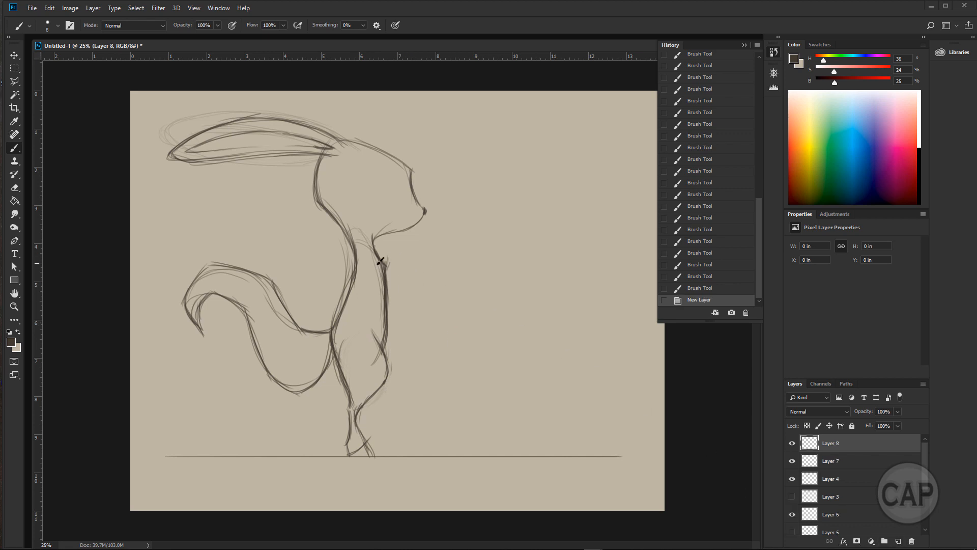
left_click_drag(374, 264, 363, 280)
mouse_move(363, 280)
left_mouse_down()
mouse_move(373, 270)
mouse_move(362, 271)
mouse_move(363, 292)
left_mouse_up()
left_click_drag(360, 273, 368, 295)
left_click_drag(374, 270, 371, 291)
left_click_drag(360, 277, 373, 290)
left_click_drag(375, 275, 366, 294)
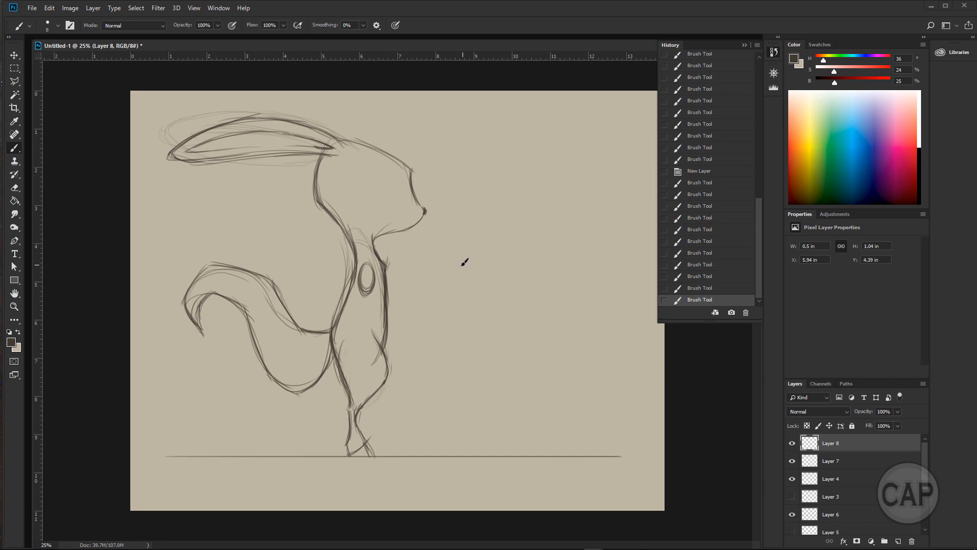
Draw a matching oval joint in front of the body and curve the upper arm lines down from it.
mouse_move(463, 261)
left_mouse_down()
mouse_move(462, 287)
mouse_move(473, 280)
left_mouse_up()
mouse_move(462, 262)
left_mouse_down()
mouse_move(464, 291)
mouse_move(473, 280)
mouse_move(467, 291)
mouse_move(457, 276)
mouse_move(471, 287)
left_mouse_up()
left_click_drag(473, 276, 472, 286)
left_click_drag(474, 275, 467, 290)
mouse_move(439, 320)
left_mouse_down()
mouse_move(450, 283)
mouse_move(435, 323)
left_mouse_up()
left_click_drag(457, 271, 444, 325)
mouse_move(465, 291)
left_mouse_down()
mouse_move(444, 324)
mouse_move(447, 316)
mouse_move(450, 340)
left_mouse_up()
Extend the detached arm with a narrow wrist and a curled hand, and erase these lines back to the upper arm.
mouse_move(445, 323)
left_mouse_down()
mouse_move(452, 344)
mouse_move(434, 329)
left_mouse_up()
mouse_move(434, 327)
left_mouse_down()
mouse_move(476, 366)
mouse_move(466, 375)
mouse_move(453, 367)
left_mouse_up()
mouse_move(453, 371)
left_mouse_down()
mouse_move(476, 357)
mouse_move(479, 383)
mouse_move(452, 388)
left_mouse_up()
mouse_move(469, 344)
left_mouse_down()
mouse_move(481, 364)
mouse_move(465, 380)
mouse_move(480, 373)
left_mouse_up()
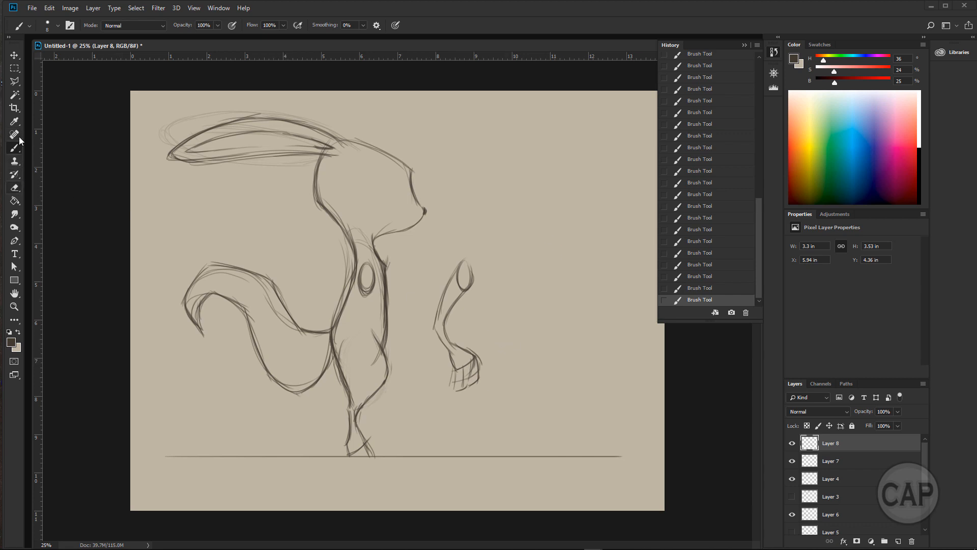
key("e")
mouse_move(480, 374)
left_mouse_down()
mouse_move(452, 353)
mouse_move(460, 365)
mouse_move(441, 323)
mouse_move(467, 346)
mouse_move(462, 362)
mouse_move(443, 318)
mouse_move(471, 350)
left_mouse_up()
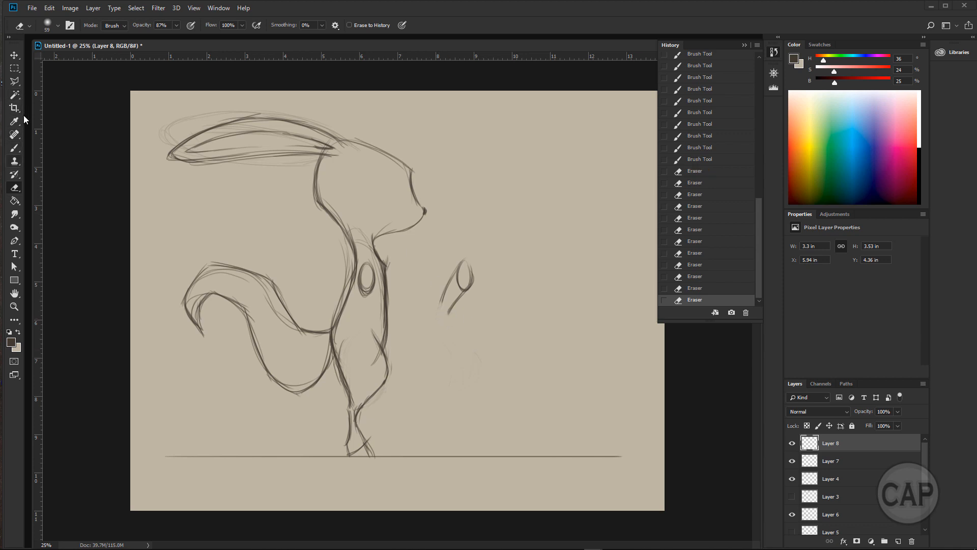
Redraw the tapering lower part of the detached arm and add a rectangular cuff band across its end.
key("b")
left_click_drag(448, 321, 456, 302)
left_click_drag(445, 295, 454, 282)
left_click_drag(439, 320, 474, 283)
left_click_drag(442, 317, 462, 320)
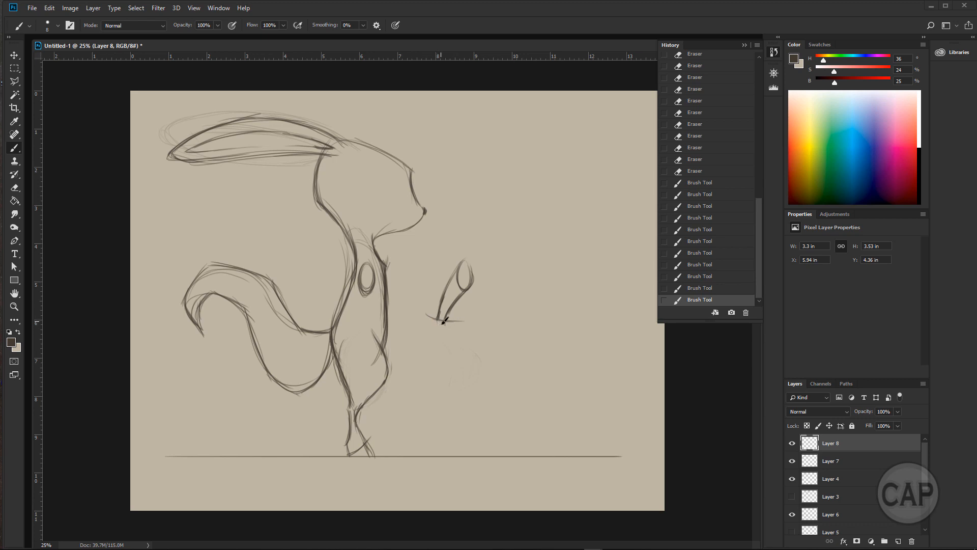
left_click_drag(454, 320, 430, 321)
mouse_move(432, 322)
left_mouse_down()
mouse_move(455, 322)
mouse_move(434, 322)
mouse_move(456, 322)
mouse_move(430, 326)
left_mouse_up()
mouse_move(429, 326)
left_mouse_down()
mouse_move(435, 337)
mouse_move(458, 322)
mouse_move(459, 339)
mouse_move(431, 337)
mouse_move(463, 334)
left_mouse_up()
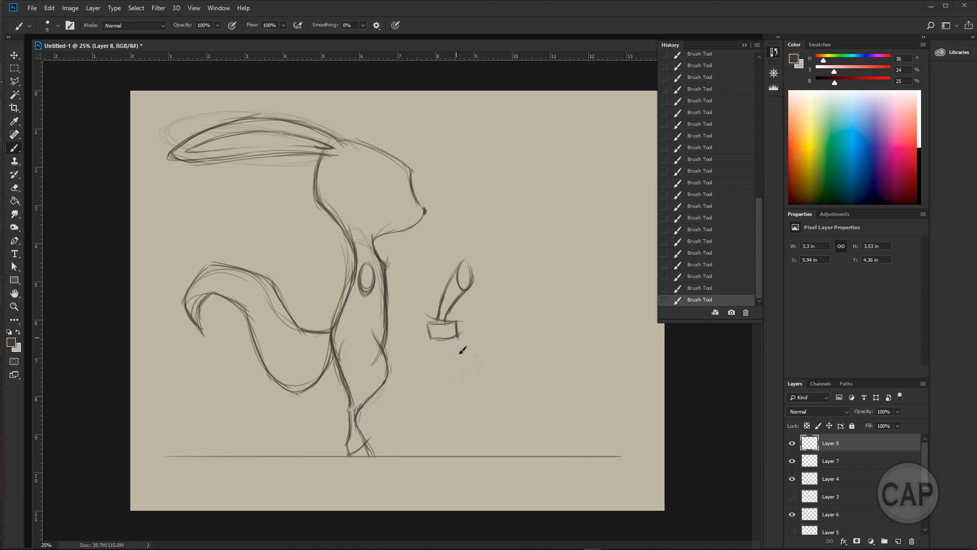
Sketch the banded forearm below the cuff and a downward-pointing hand with spread fingers and an oval on its back.
mouse_move(457, 339)
left_mouse_down()
mouse_move(458, 352)
mouse_move(436, 357)
left_mouse_up()
left_click_drag(433, 362, 464, 367)
mouse_move(438, 374)
left_mouse_down()
mouse_move(459, 399)
mouse_move(459, 383)
mouse_move(476, 391)
mouse_move(464, 373)
mouse_move(469, 395)
left_mouse_up()
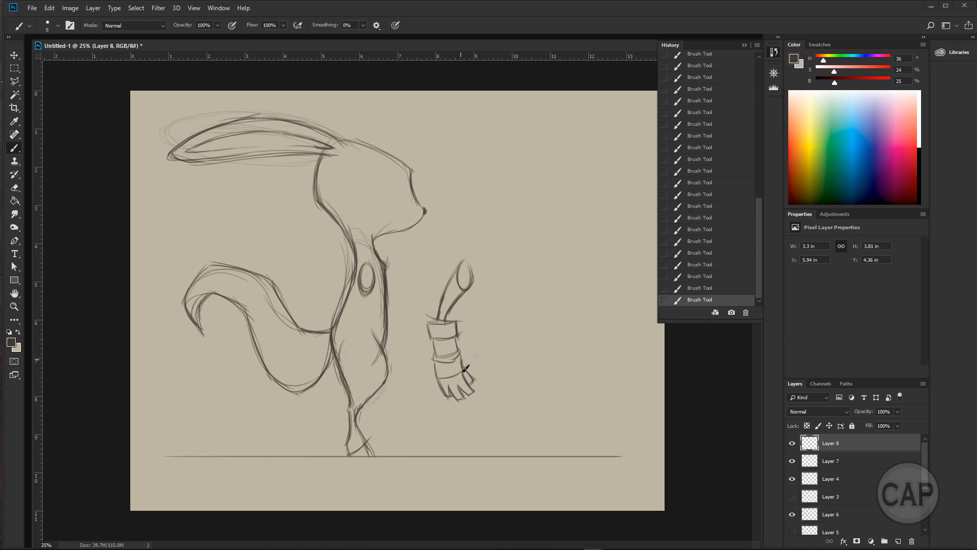
mouse_move(440, 377)
left_mouse_down()
mouse_move(463, 372)
mouse_move(447, 390)
mouse_move(469, 375)
left_mouse_up()
Try cross lines on the forearm's middle band and roll back the last few strokes.
left_click_drag(434, 349, 460, 348)
key("ctrl+alt+z")
key("ctrl+alt+z")
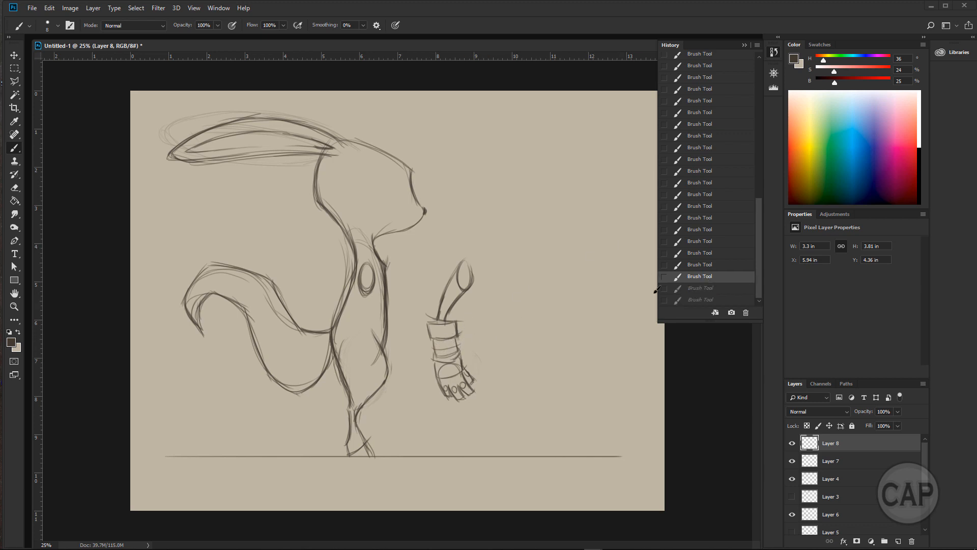
left_click(700, 266)
key("ctrl+shift+z")
key("ctrl+shift+z")
key("ctrl+shift+z")
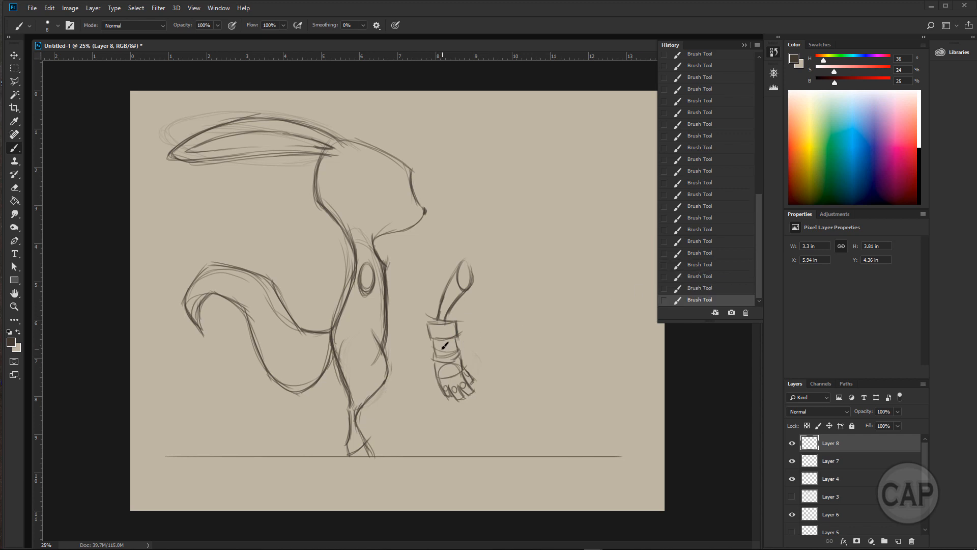
Add wrapping lines to the forearm and short hatching to the cuff, and check the arm by toggling Layer 8's visibility.
left_click_drag(439, 348, 461, 339)
left_click_drag(449, 330, 443, 337)
left_click_drag(445, 325, 447, 336)
left_click(793, 444)
left_click(793, 444)
Choose the Elliptical Marquee as the selection tool.
left_click(15, 68)
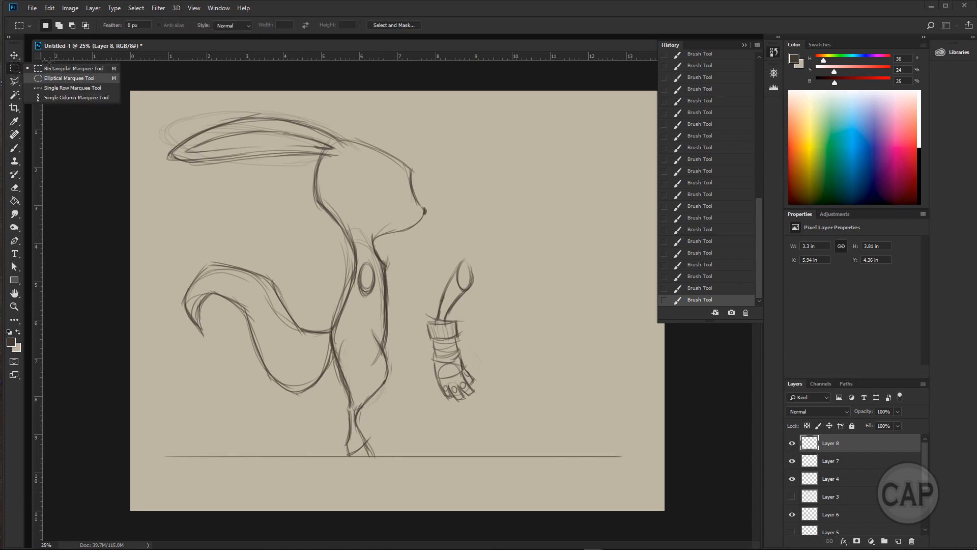
left_click(66, 78)
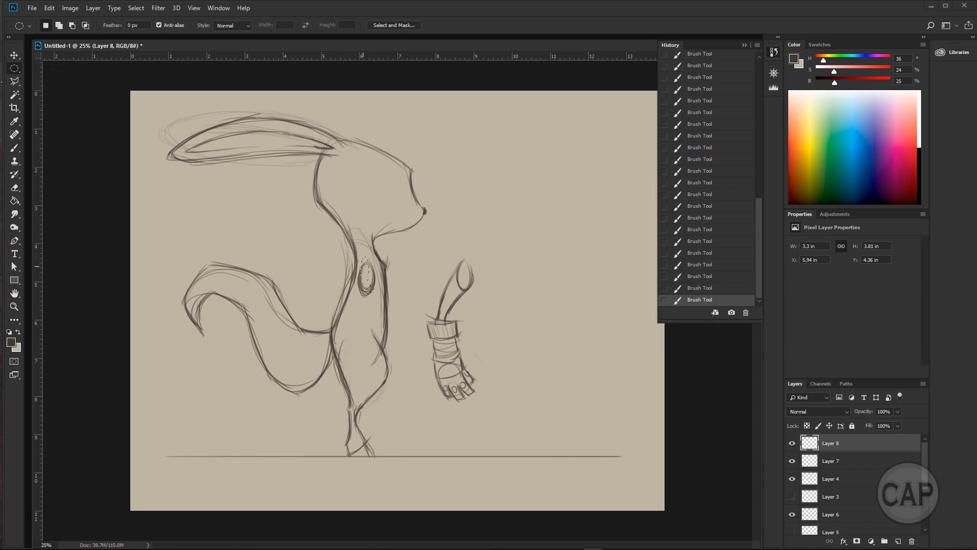
left_click_drag(374, 301, 378, 300)
key("Left")
key("Left")
key("Left")
key("Left")
key("Left")
key("Left")
key("ctrl+d")
Select the oval on the torso with an elliptical selection, cut it from Layer 8 and paste it in place on its own layer.
left_click_drag(355, 259, 377, 297)
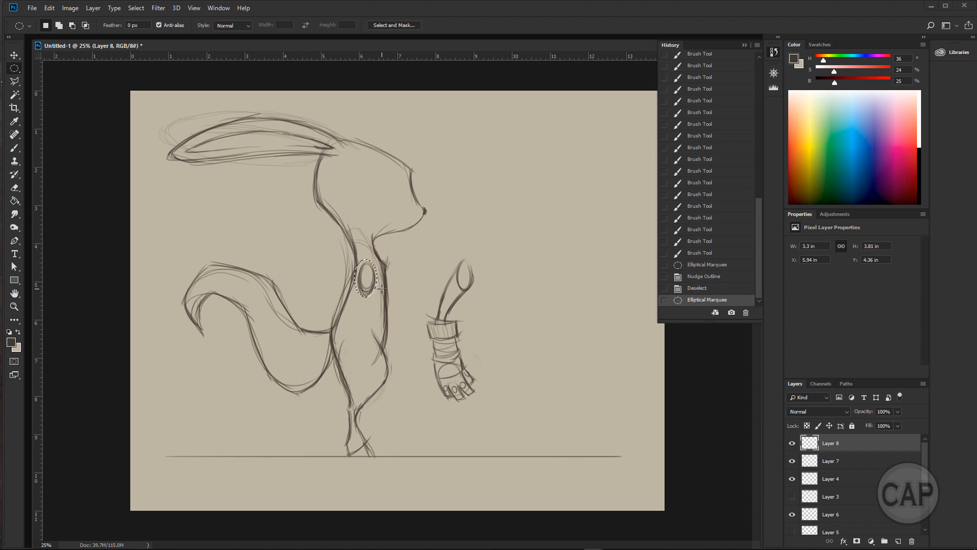
key("Down")
key("Right")
key("Right")
key("Right")
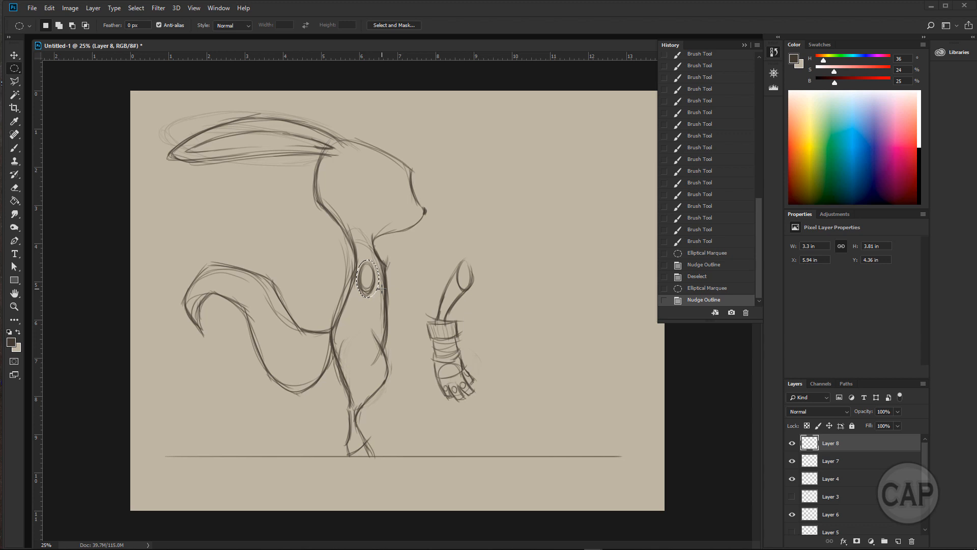
key("ctrl+x")
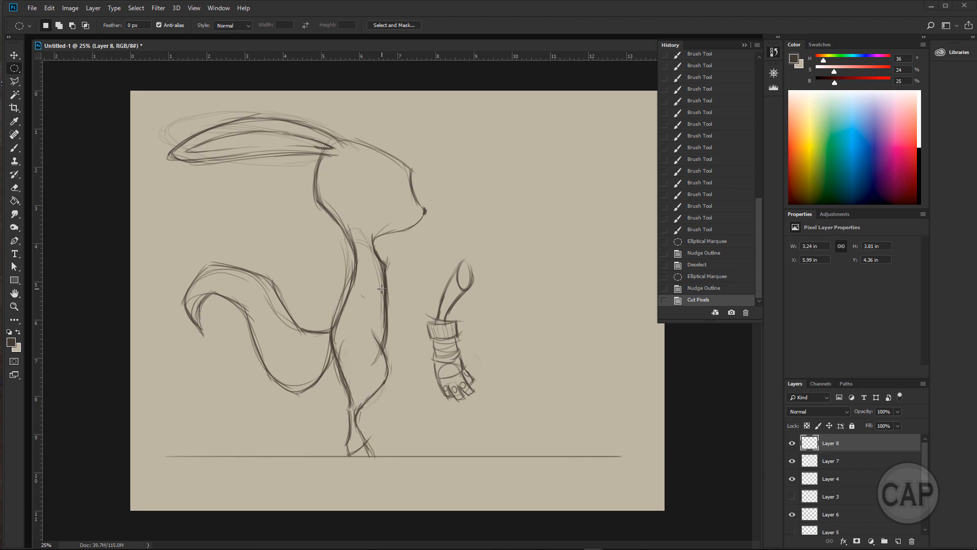
key("ctrl+shift+v")
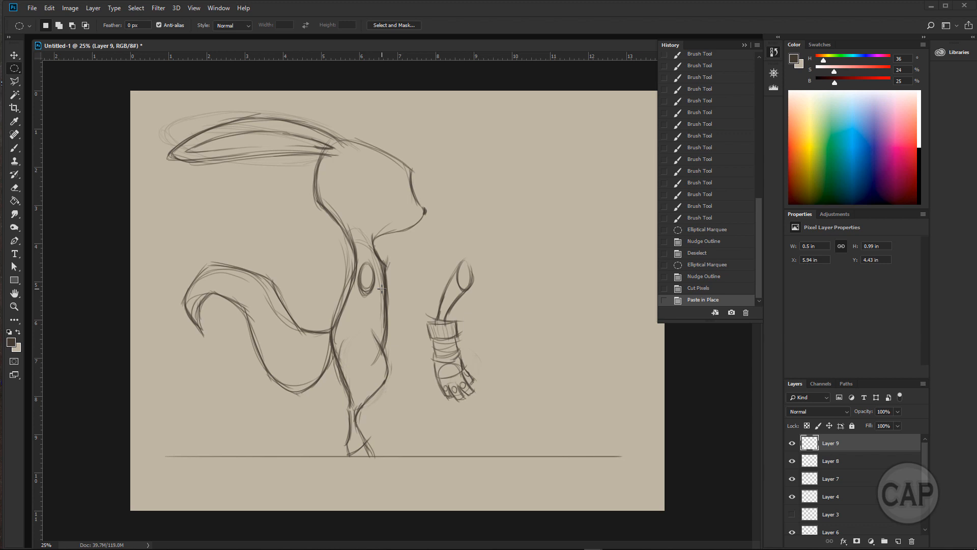
Hide Layer 9 with the cut-out oval, check what Layer 8 contains and rename Layer 8 as arm.
left_click(792, 444)
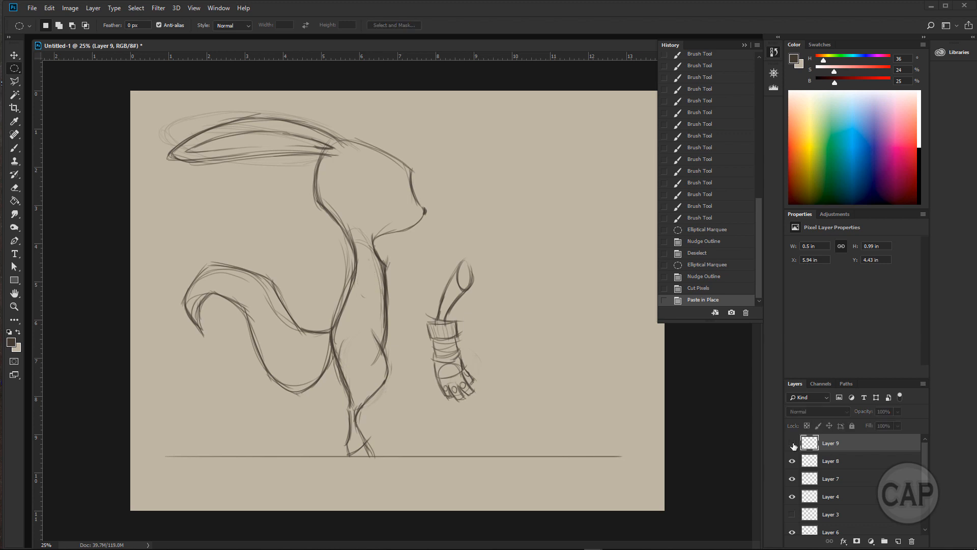
left_click(792, 461)
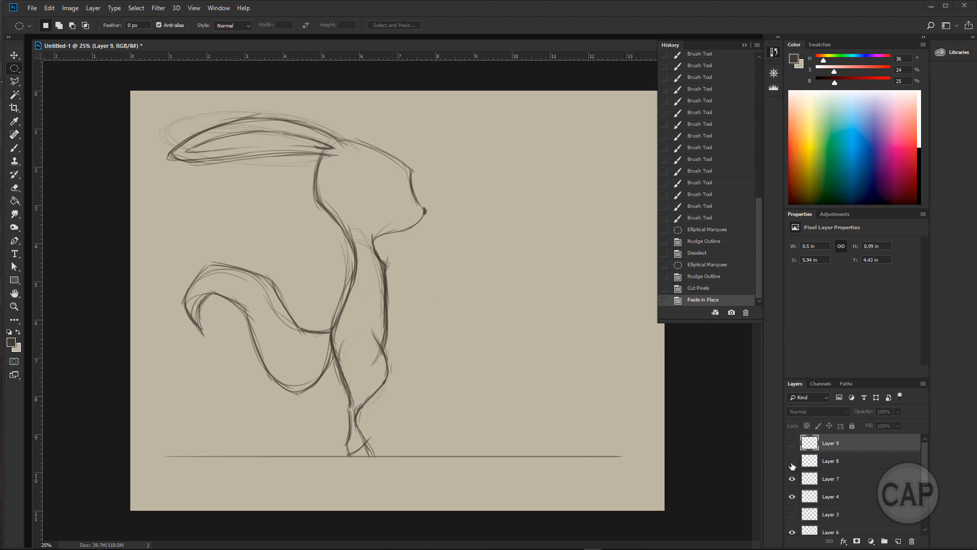
left_click(792, 461)
left_click(850, 464)
double_click(836, 460)
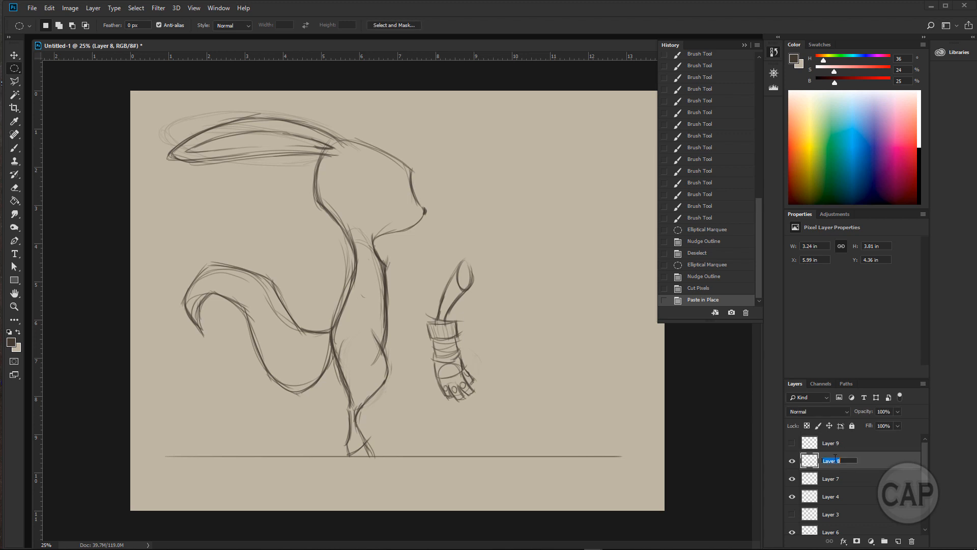
type("arm")
key("Return")
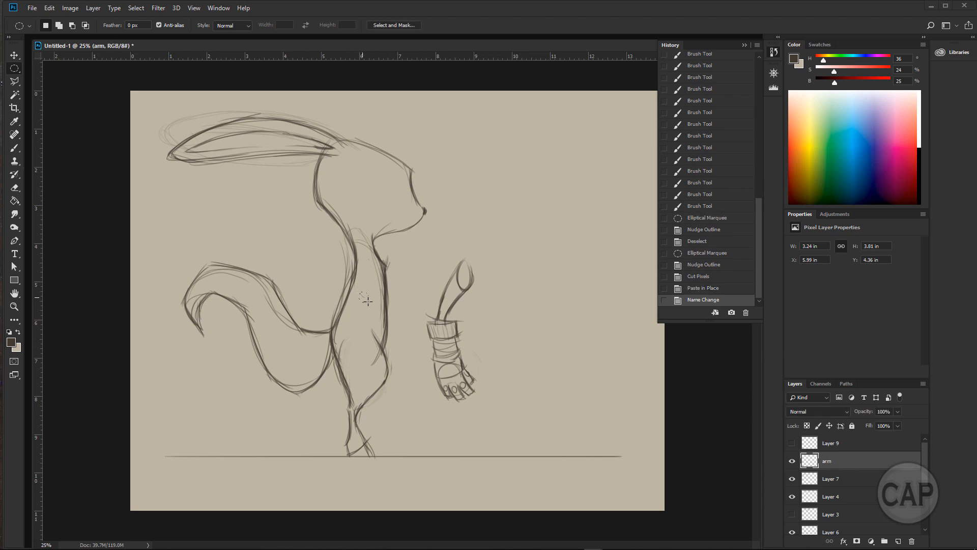
Clear the small leftover oval stroke on the torso from the arm layer using an elliptical selection, and deselect.
left_click_drag(360, 291, 369, 301)
key("Delete")
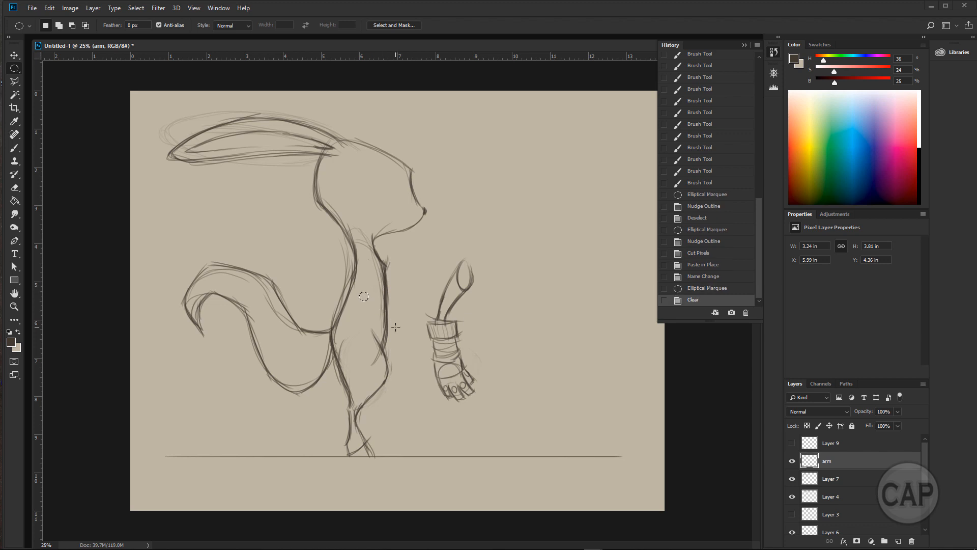
key("ctrl+d")
left_click(23, 143)
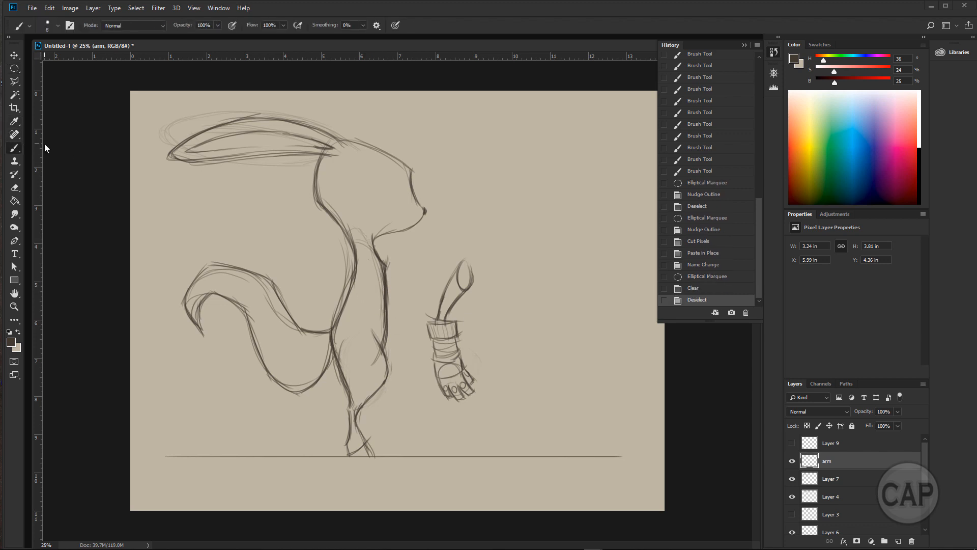
Select the detached arm with an elliptical selection, move it onto the character's torso and deselect.
left_click(14, 68)
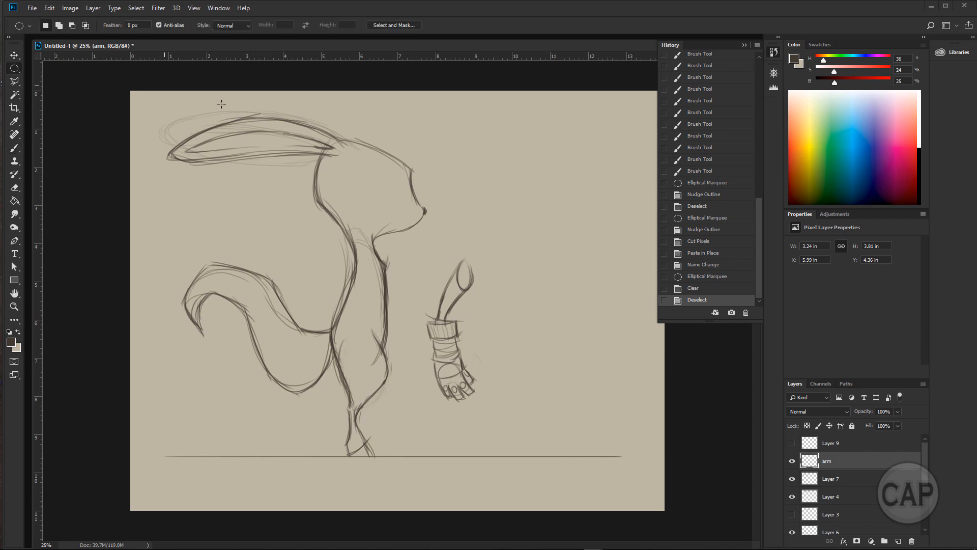
left_click_drag(426, 271, 353, 411)
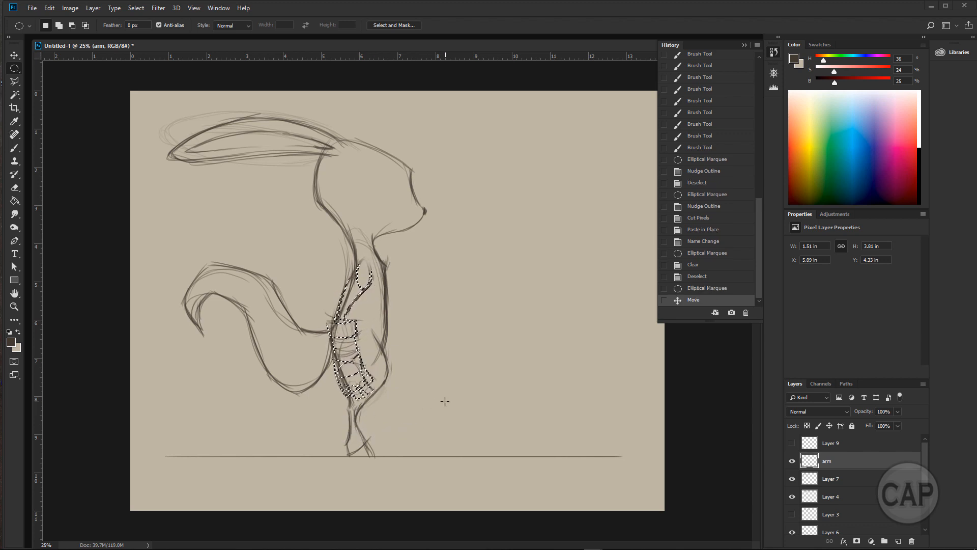
key("ctrl+d")
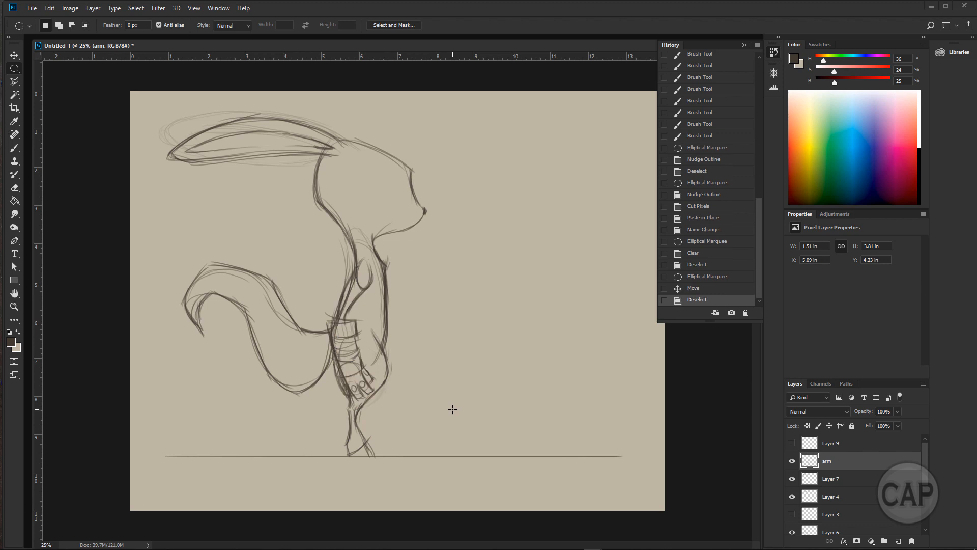
Free-transform the arm, rotating it about -17.78° and shifting it so its shoulder end sits on the upper torso.
key("ctrl+t")
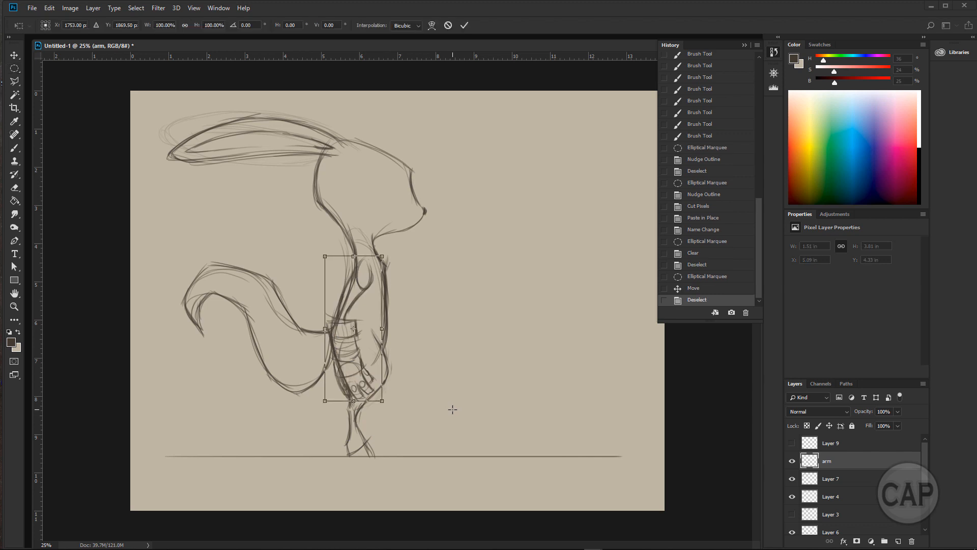
left_click_drag(394, 408, 404, 377)
left_click_drag(362, 325, 383, 332)
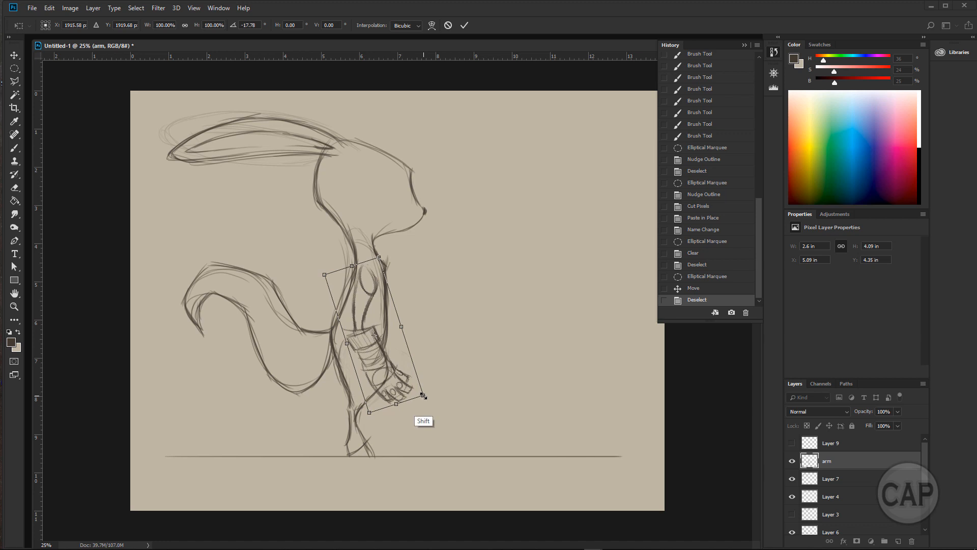
Enlarge the arm proportionally to about 109.67%, nudge it into place at the shoulder and apply the transform.
mouse_move(422, 395)
left_mouse_down()
mouse_move(395, 353)
mouse_move(440, 427)
mouse_move(427, 410)
left_mouse_up()
key("Left")
key("Left")
key("Left")
key("Left")
key("Left")
key("Left")
key("Left")
key("Left")
key("Left")
key("Left")
key("Left")
key("Left")
key("Left")
key("Left")
key("Left")
key("Left")
key("Left")
key("Left")
key("Left")
key("Left")
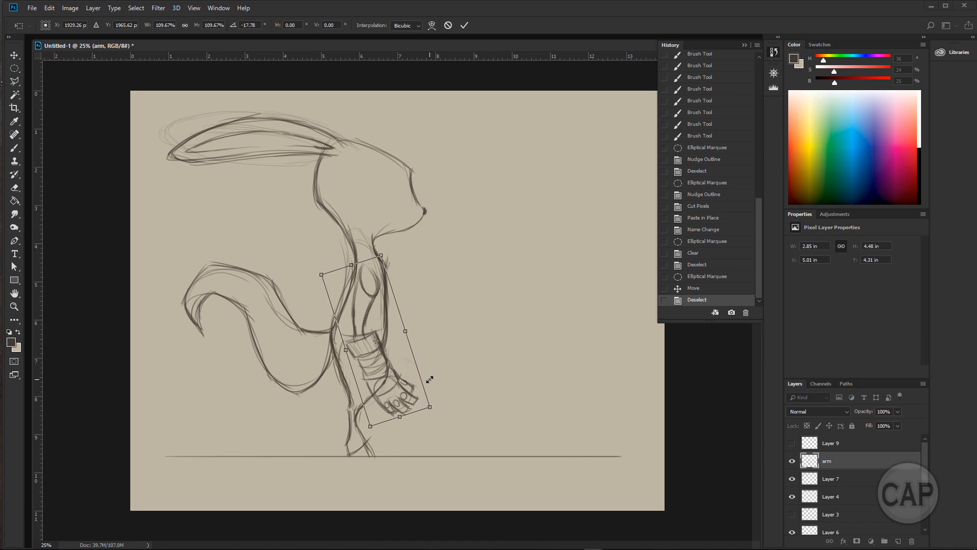
key("Return")
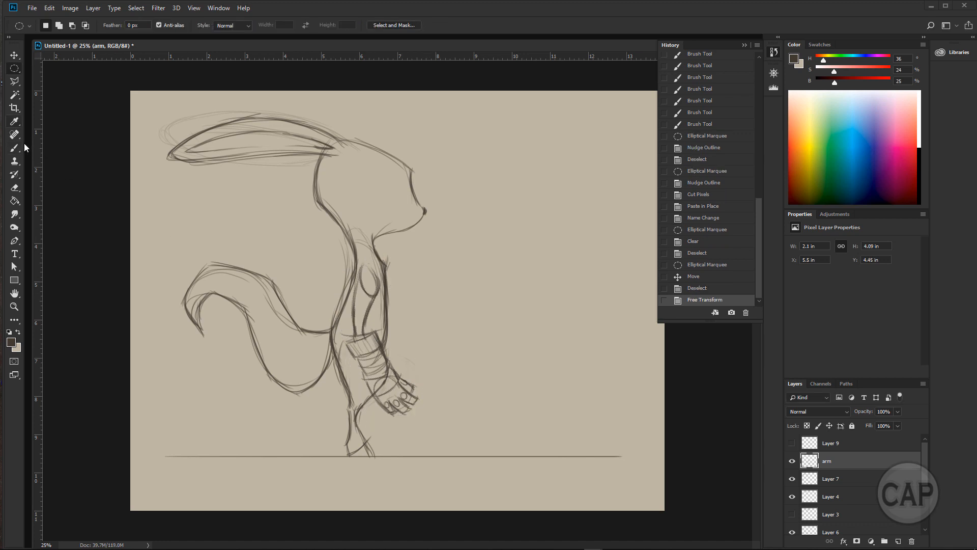
Erase the oval at the shoulder end of the arm with the Eraser.
key("e")
left_click(16, 188)
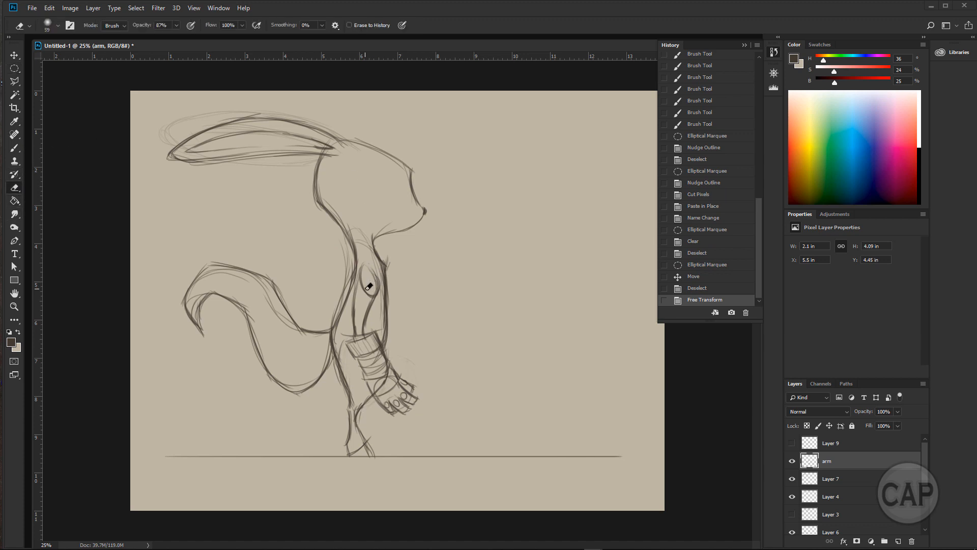
left_click_drag(367, 280, 364, 289)
mouse_move(366, 281)
left_mouse_down()
mouse_move(371, 268)
mouse_move(368, 279)
left_mouse_up()
mouse_move(370, 270)
left_mouse_down()
mouse_move(368, 297)
mouse_move(380, 292)
mouse_move(376, 279)
mouse_move(379, 296)
mouse_move(378, 273)
left_mouse_up()
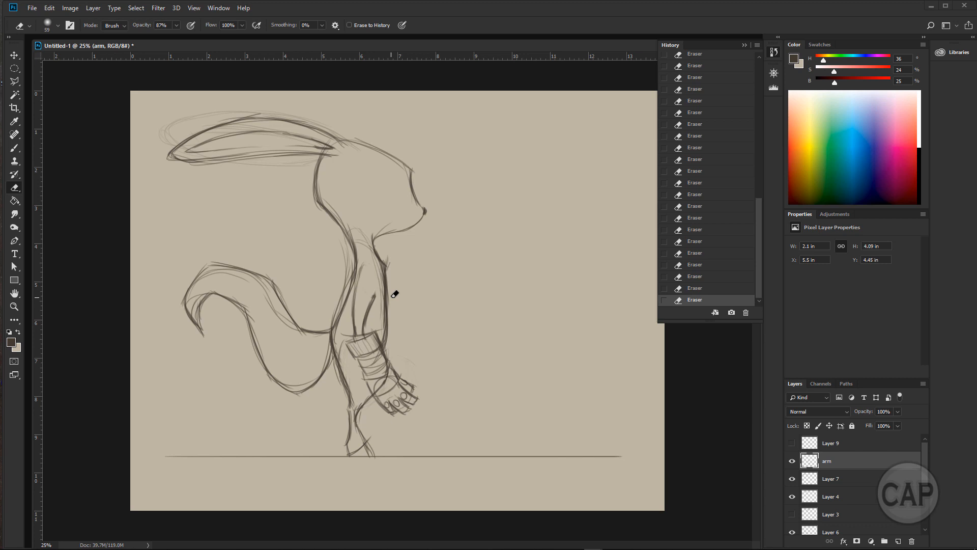
Add a new layer above the arm layer and name it eyes.
left_click(899, 541)
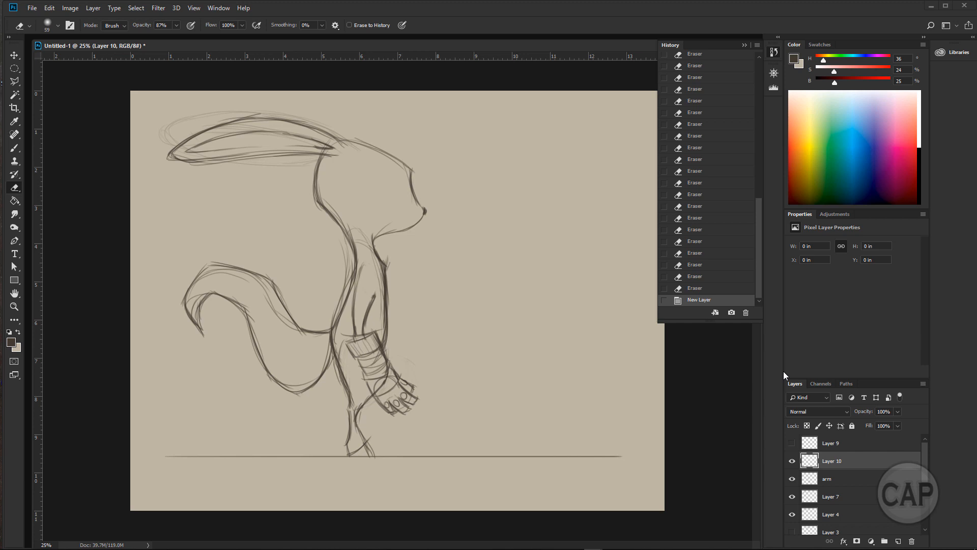
double_click(839, 458)
type("eyes")
key("Return")
Brush a small dark oval pupil with a light highlight on the head, behind the snout.
key("b")
mouse_move(398, 191)
left_mouse_down()
mouse_move(397, 201)
mouse_move(402, 186)
mouse_move(400, 194)
left_mouse_up()
left_click_drag(396, 193, 399, 195)
left_click_drag(395, 194, 396, 200)
left_click_drag(397, 198, 398, 200)
left_click_drag(397, 197, 397, 202)
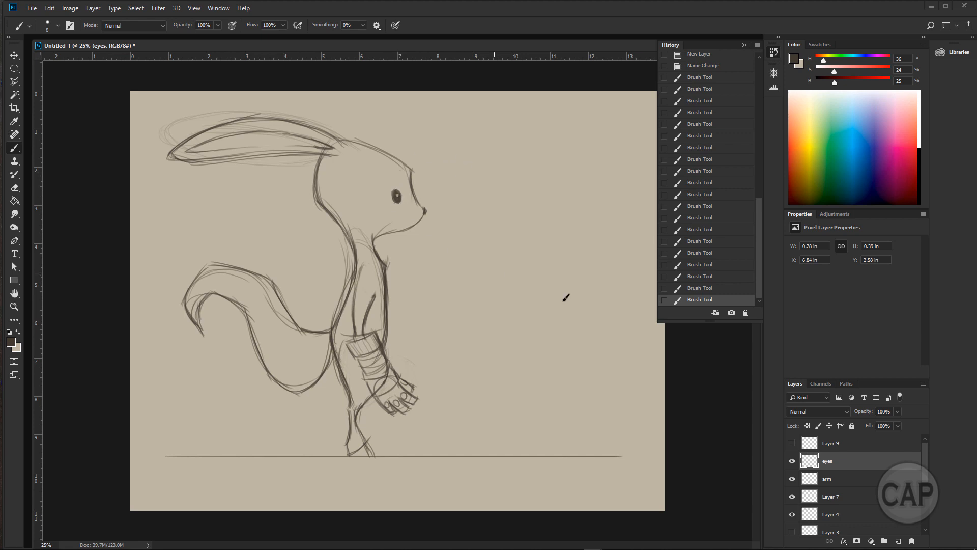
Add a new layer above the eyes layer and sketch a larger oval outline around the pupil.
left_click(899, 542)
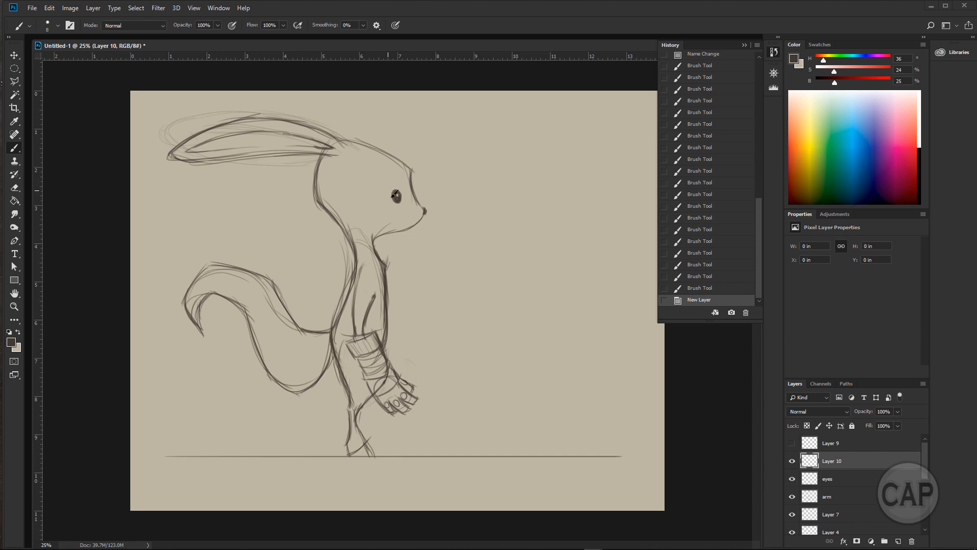
left_click_drag(389, 188, 390, 204)
mouse_move(388, 189)
left_mouse_down()
mouse_move(393, 208)
mouse_move(405, 204)
mouse_move(395, 206)
left_mouse_up()
mouse_move(396, 186)
left_mouse_down()
mouse_move(406, 204)
mouse_move(392, 207)
mouse_move(396, 182)
mouse_move(403, 207)
left_mouse_up()
mouse_move(405, 193)
left_mouse_down()
mouse_move(399, 208)
mouse_move(405, 200)
left_mouse_up()
mouse_move(389, 190)
left_mouse_down()
mouse_move(392, 206)
mouse_move(396, 185)
left_mouse_up()
Set the brush to 15% opacity and size 25, and shade the oval around the pupil in a light tone.
left_click(218, 26)
left_click_drag(220, 36, 178, 36)
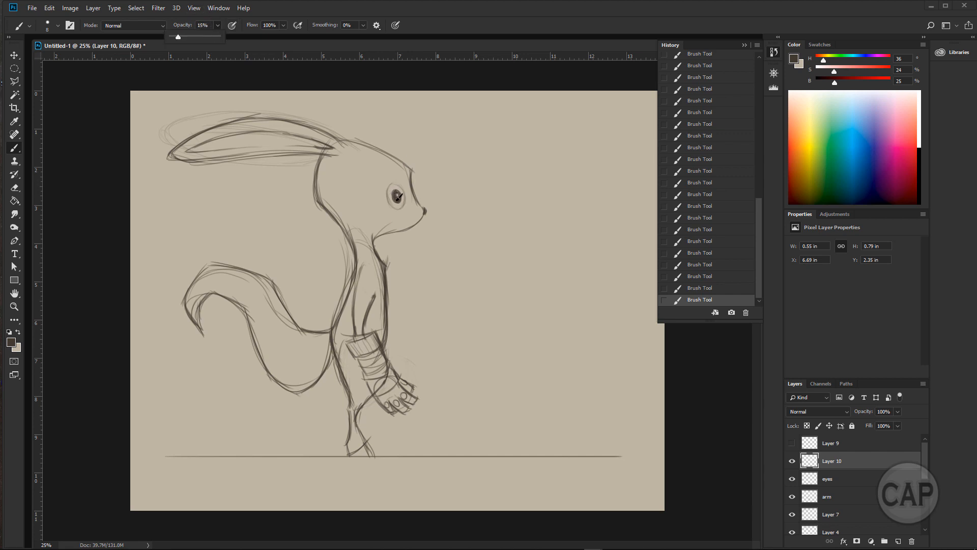
key("]")
key("]")
key("bracketright")
mouse_move(400, 189)
left_mouse_down()
mouse_move(393, 186)
mouse_move(406, 208)
left_mouse_up()
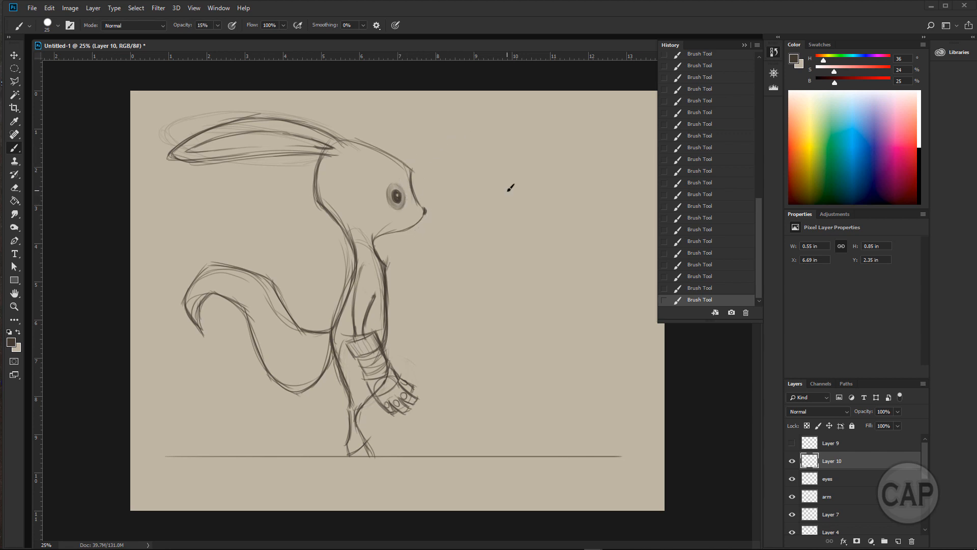
Add another new layer and extend the canvas height to 14 inches upward, anchored at the bottom centre.
left_click(899, 542)
key("ctrl+minus")
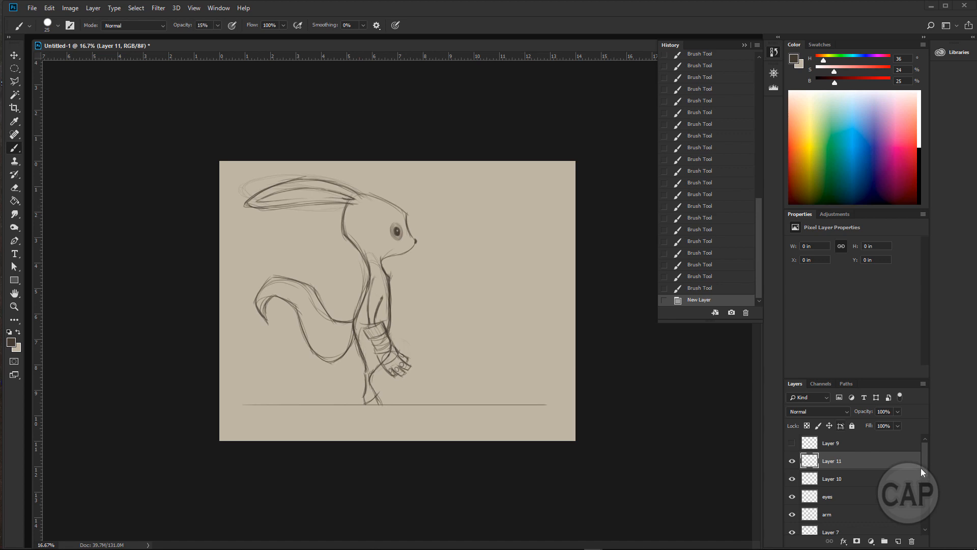
left_click(95, 9)
mouse_move(72, 8)
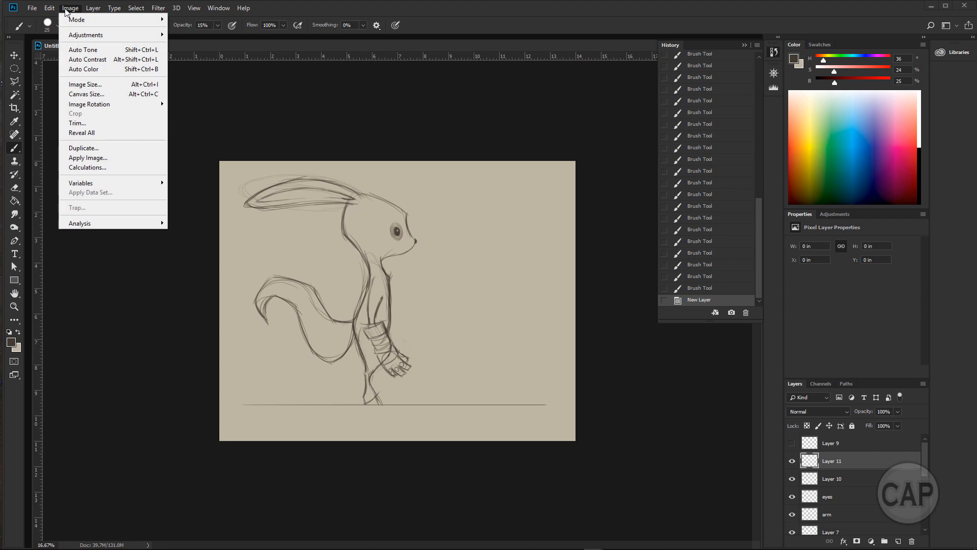
left_click(87, 94)
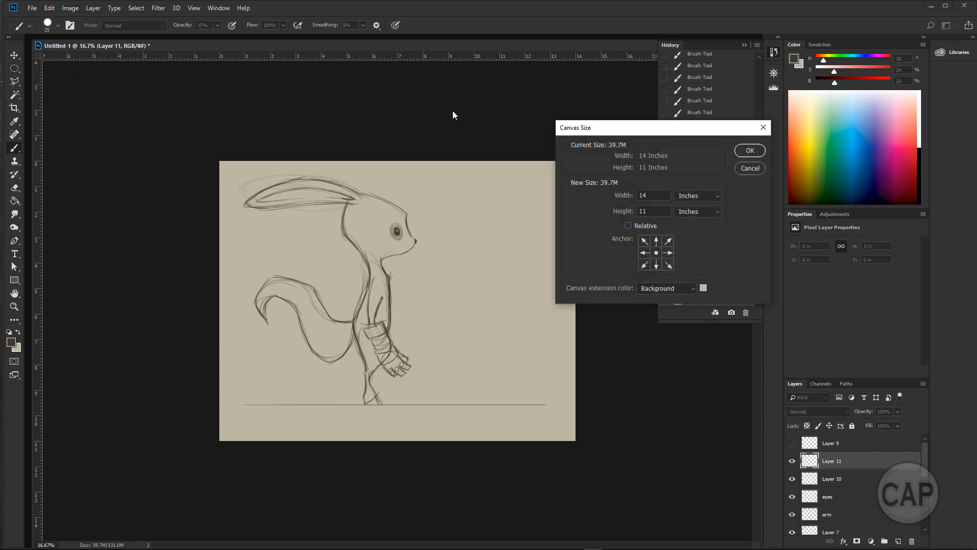
left_click(650, 210)
key("BackSpace")
type("4")
left_click(657, 241)
left_click(657, 253)
left_click(657, 264)
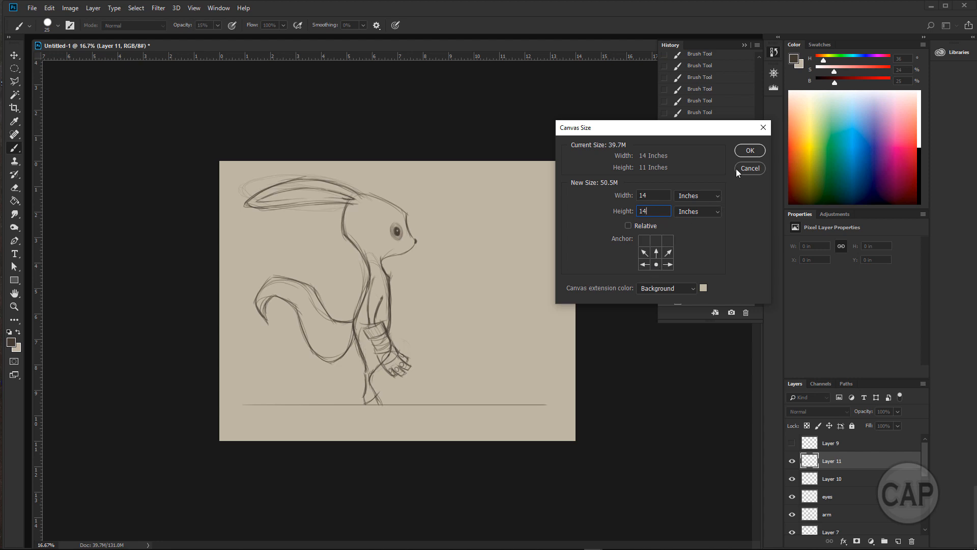
left_click(748, 151)
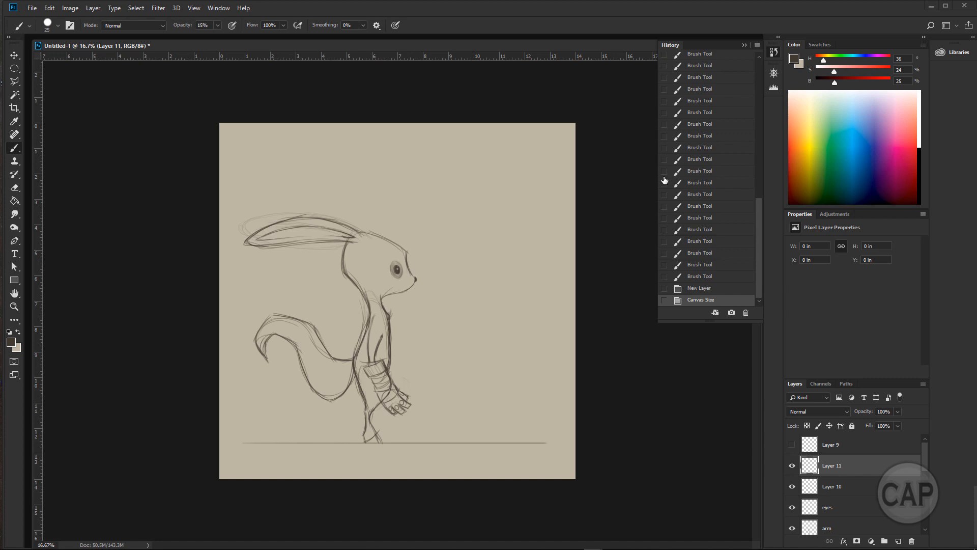
Show the Navigator while working at 33.3% magnification around the character's head.
key("ctrl+plus")
key("ctrl+plus")
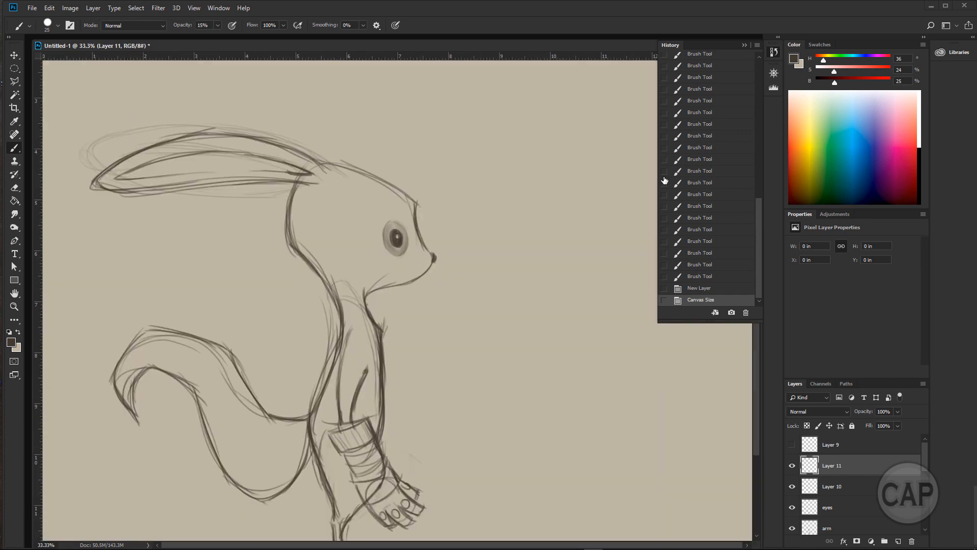
key("ctrl+minus")
key("ctrl+plus")
mouse_move(443, 324)
left_mouse_down()
mouse_move(440, 409)
mouse_move(572, 407)
mouse_move(554, 312)
mouse_move(519, 425)
mouse_move(515, 384)
mouse_move(528, 396)
left_mouse_up()
key("ctrl+r")
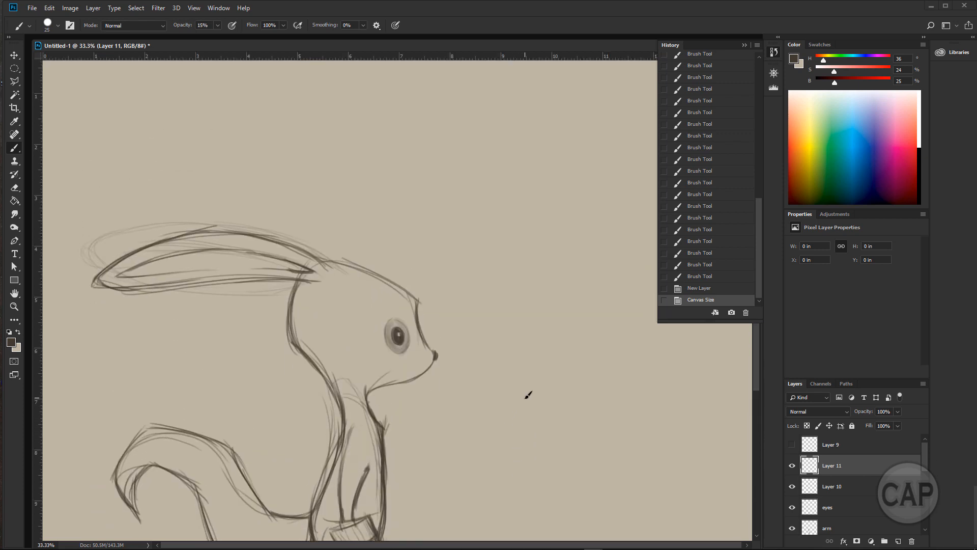
left_click(218, 8)
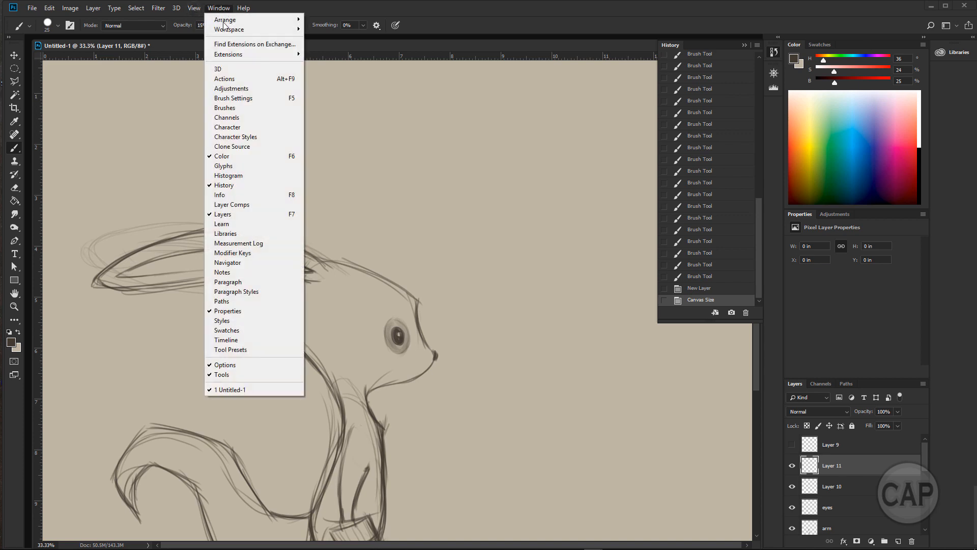
left_click(250, 262)
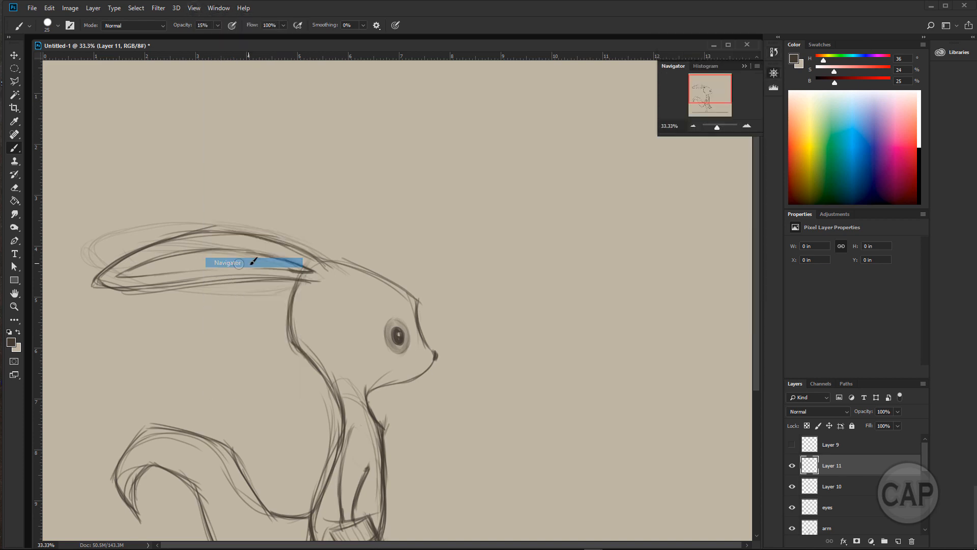
Enlarge the Navigator so its preview shows the whole canvas at a bigger size, leaving it compact above the drawing.
left_click_drag(709, 135, 717, 266)
mouse_move(725, 162)
left_mouse_down()
mouse_move(736, 159)
mouse_move(724, 160)
left_mouse_up()
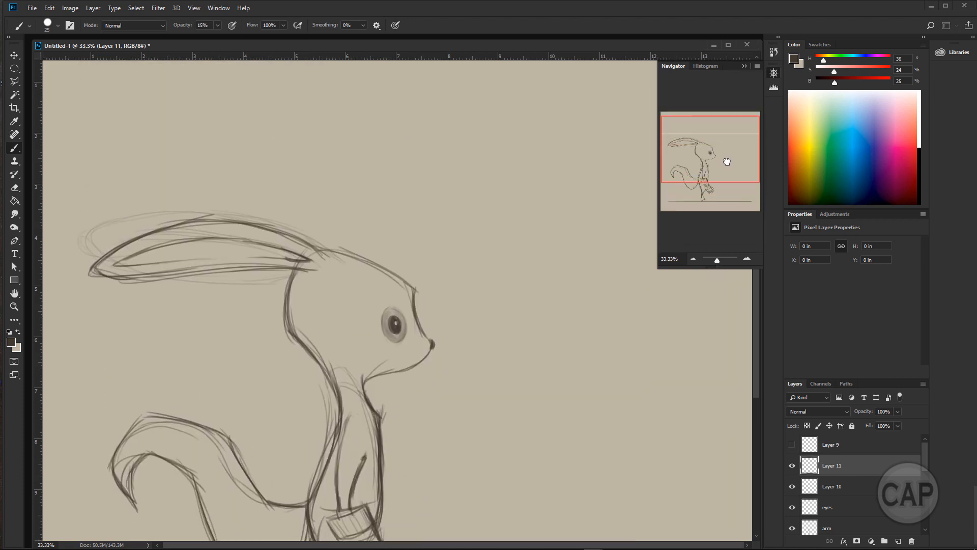
left_click_drag(707, 267, 708, 182)
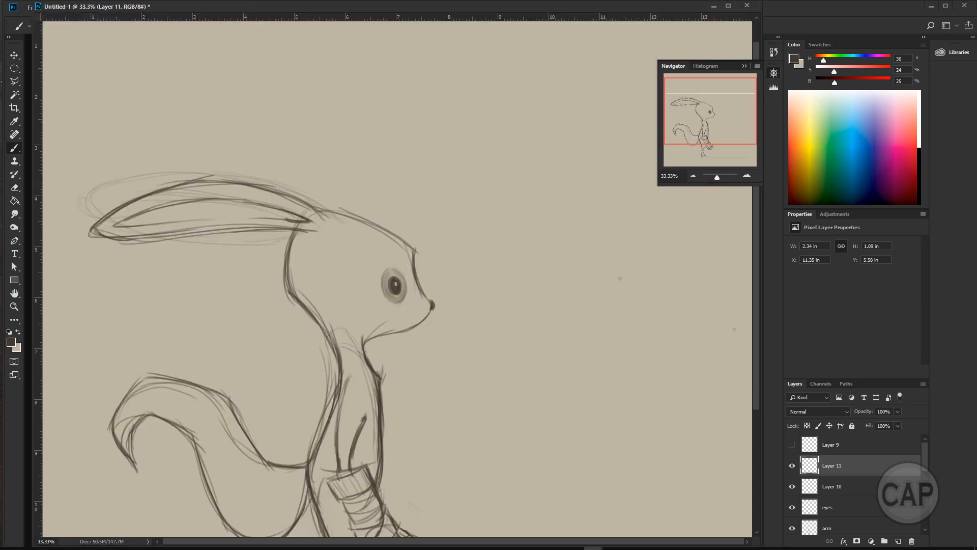
Switch to the Pinterest page in the browser and view the pins of the antlered masked creature and the feathered horned monster.
mouse_move(80, 546)
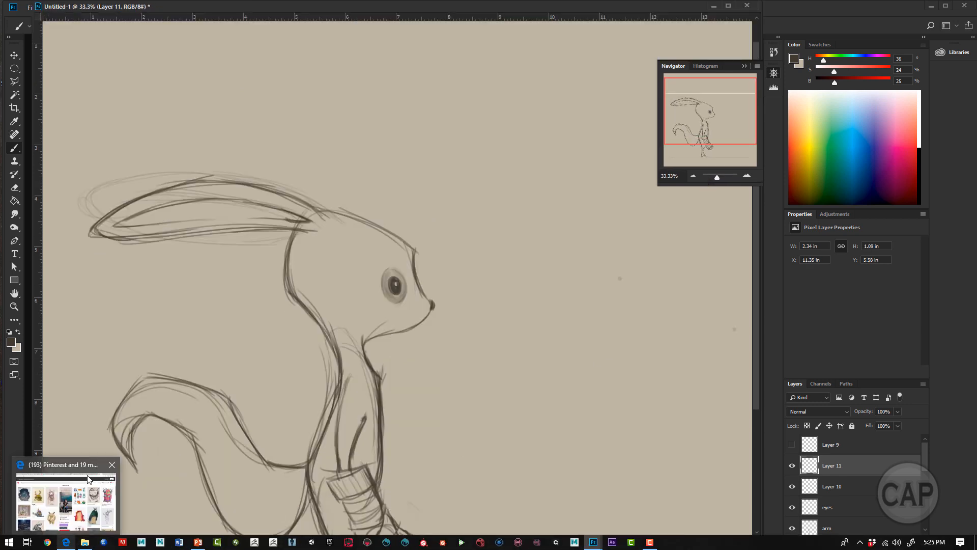
left_click(86, 471)
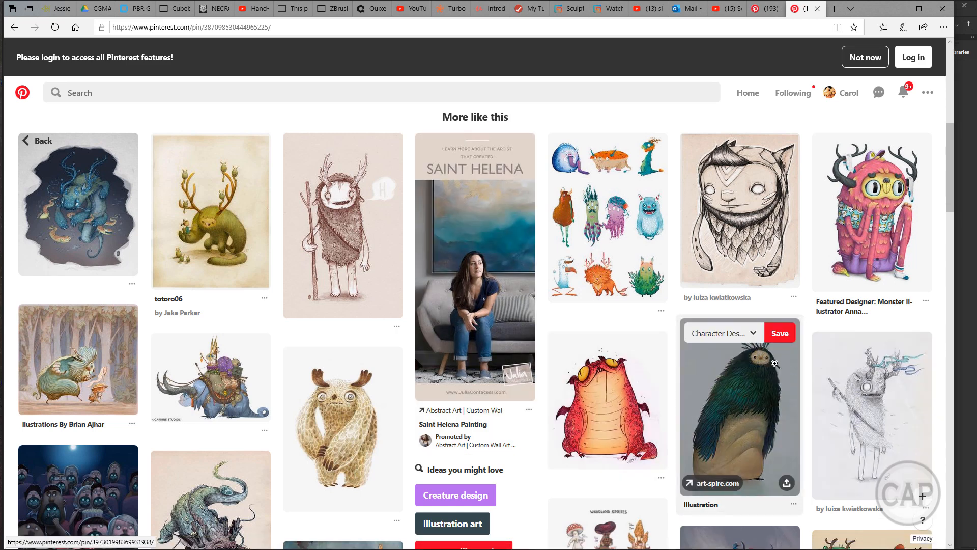
left_click(891, 392)
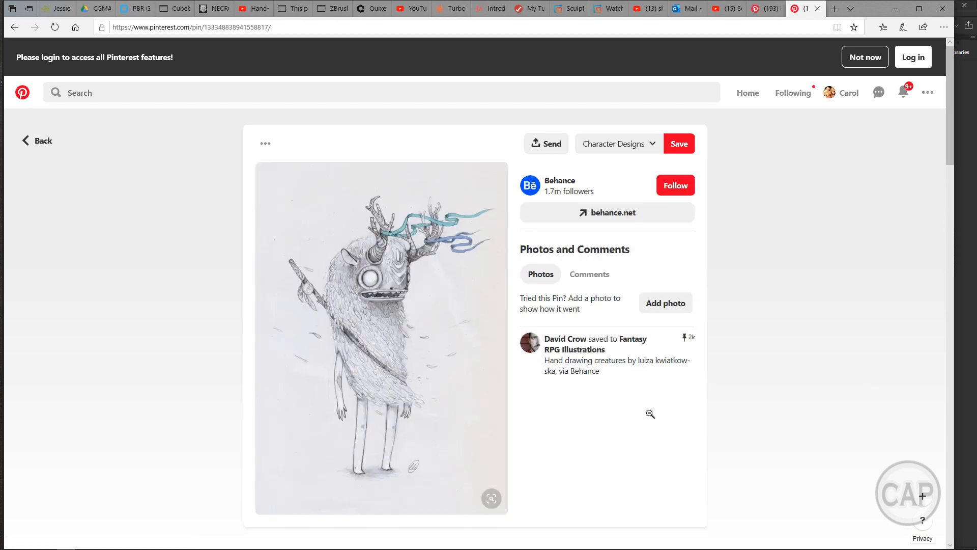
left_click(40, 140)
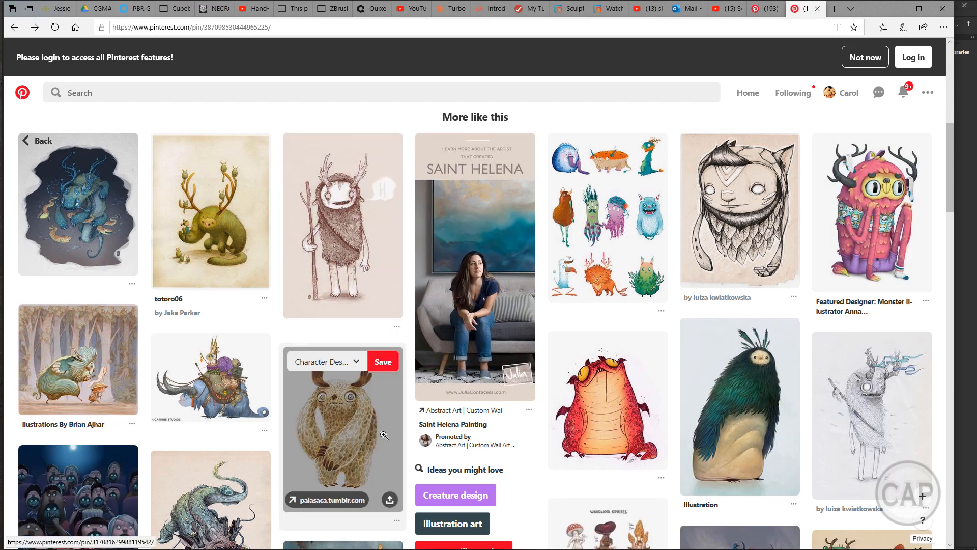
left_click(380, 448)
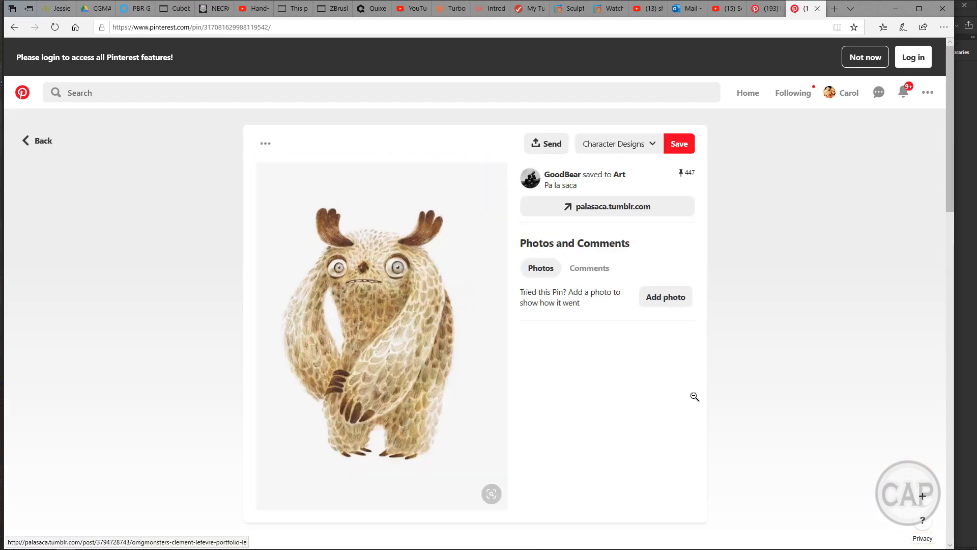
Examine the related creature pins for antler and horn references, including the green antlered creature.
scroll(784, 407, "down", 6)
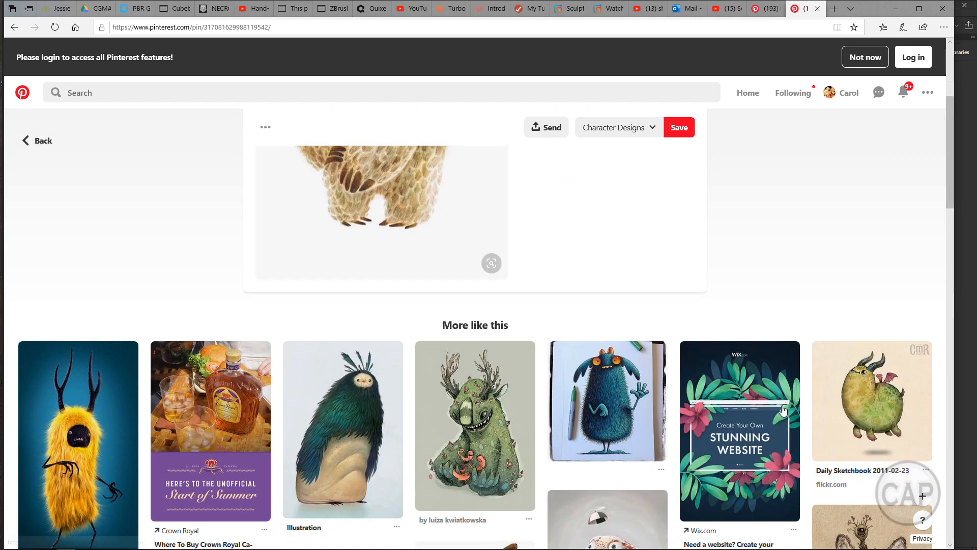
scroll(783, 410, "down", 2)
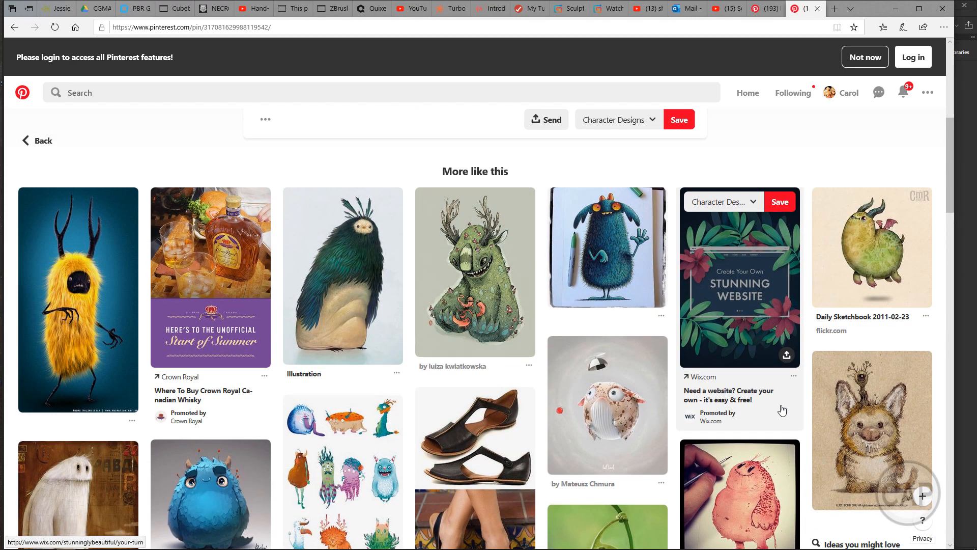
scroll(783, 411, "down", 2)
scroll(782, 411, "down", 8)
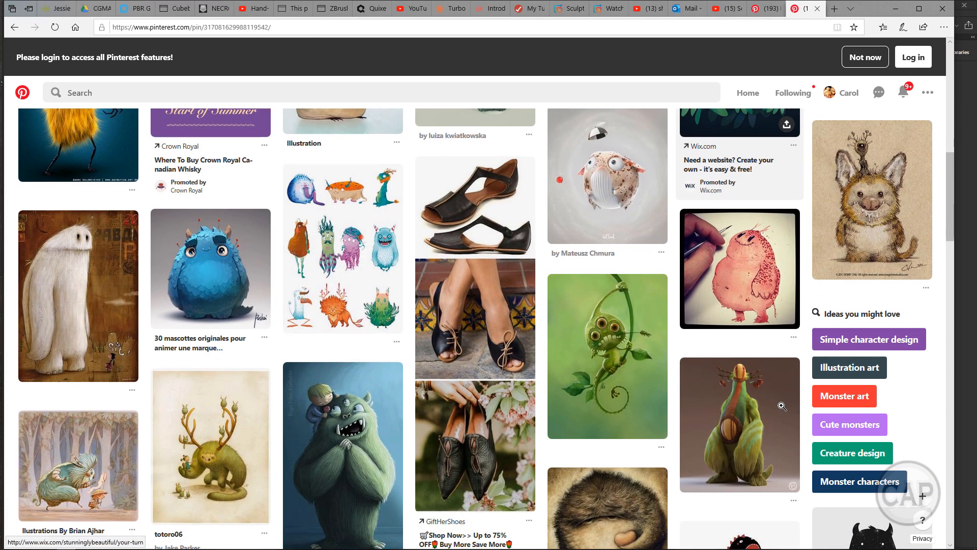
scroll(692, 420, "down", 6)
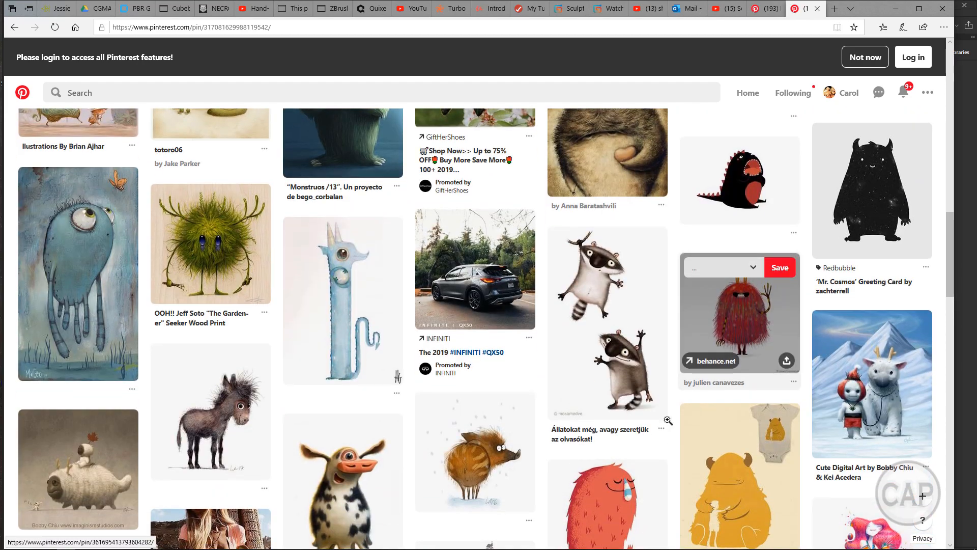
scroll(668, 420, "down", 7)
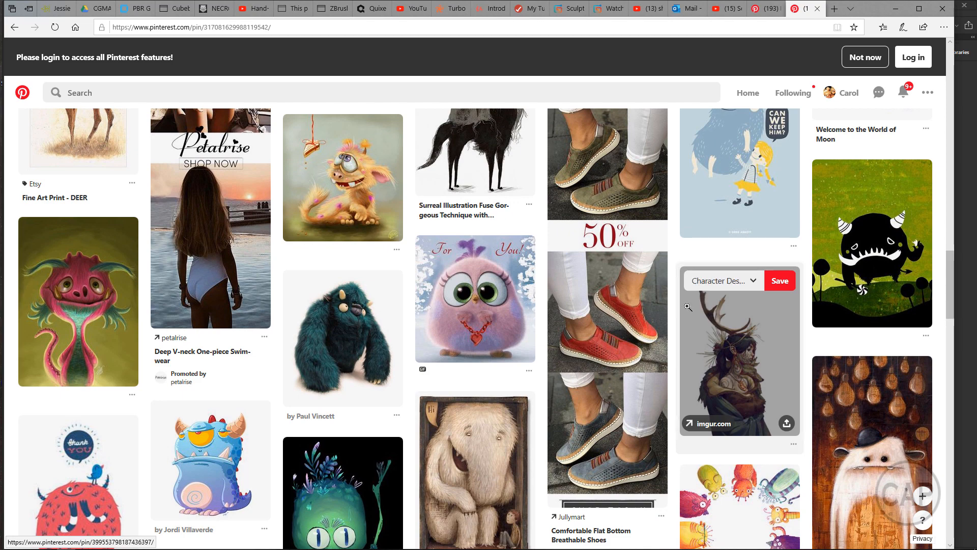
scroll(410, 466, "down", 6)
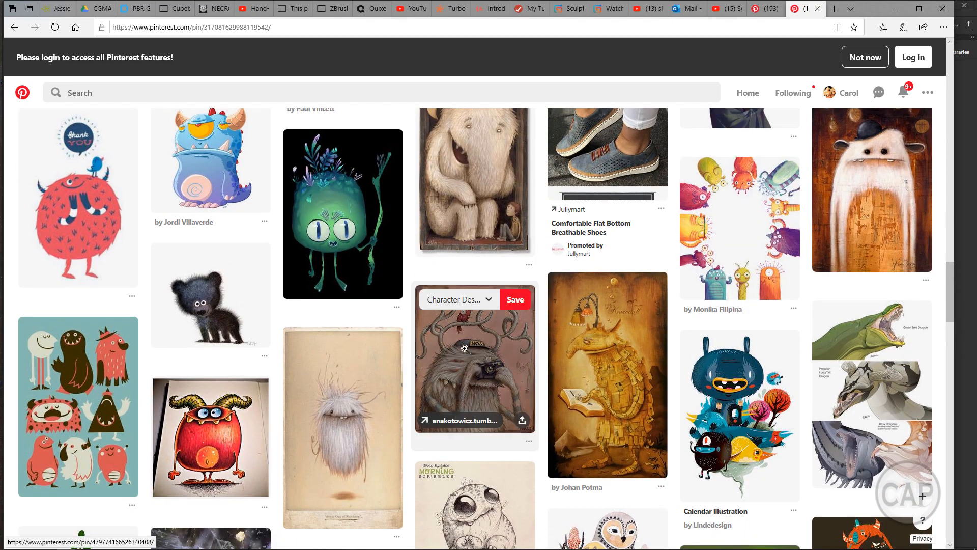
scroll(517, 486, "down", 5)
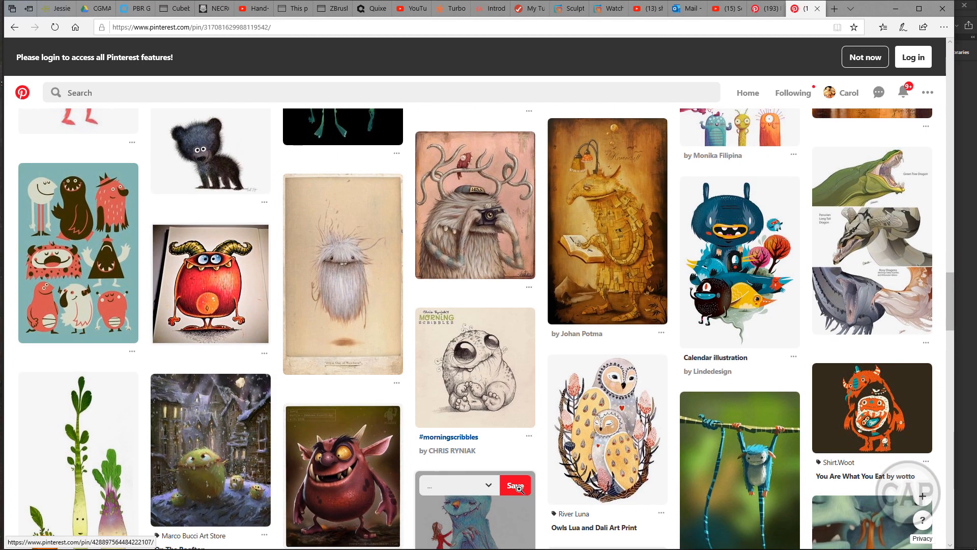
scroll(519, 493, "down", 2)
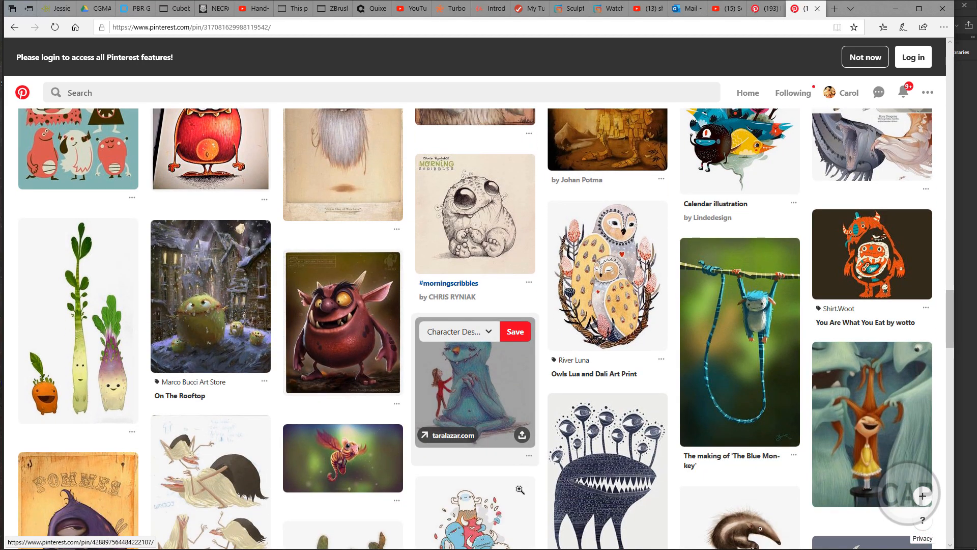
scroll(519, 493, "up", 20)
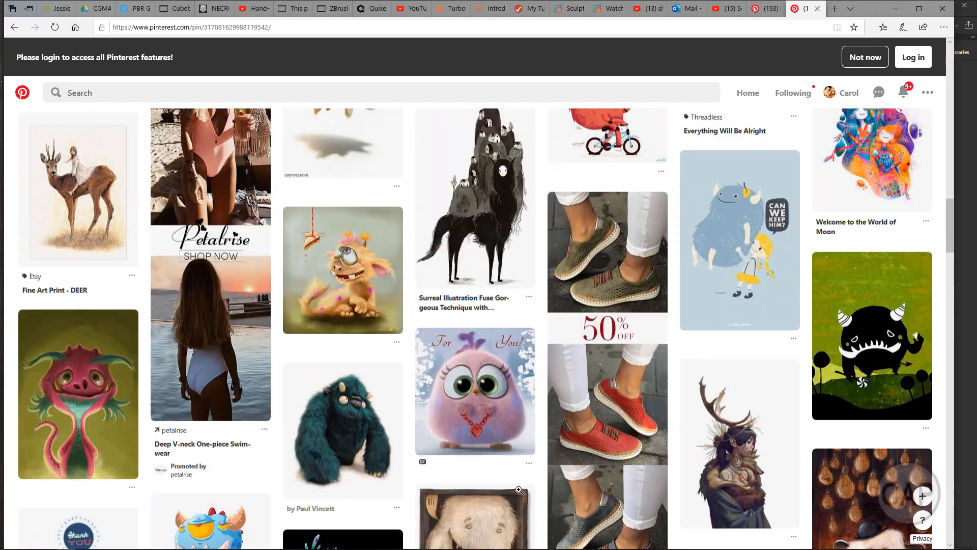
scroll(519, 494, "up", 5)
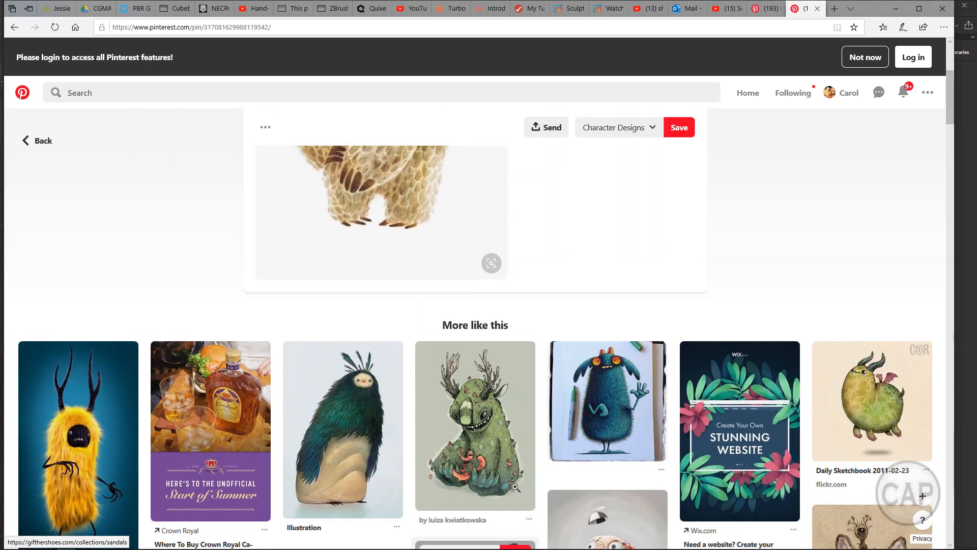
left_click(522, 411)
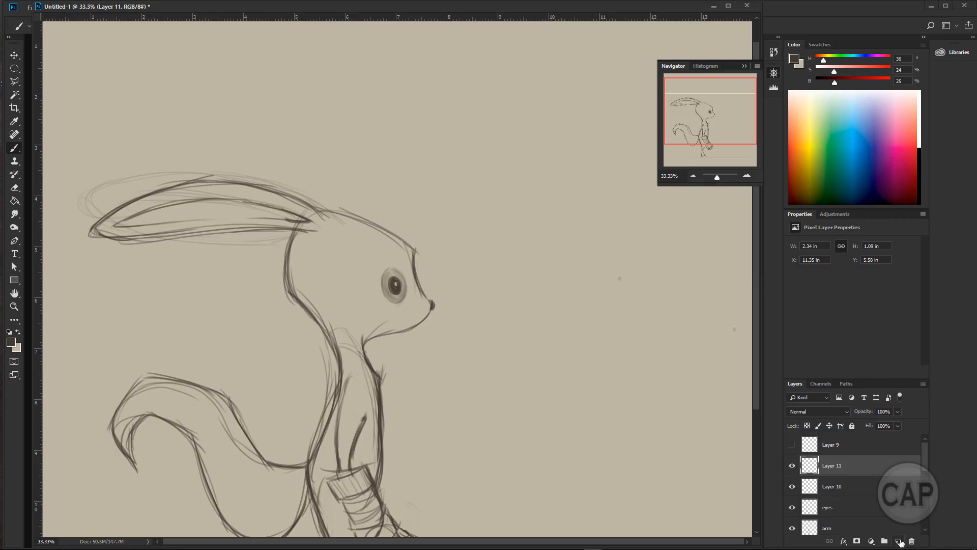
Back in Photoshop, add a new layer above Layer 11 and name it ant.
left_click(899, 542)
left_click(792, 467)
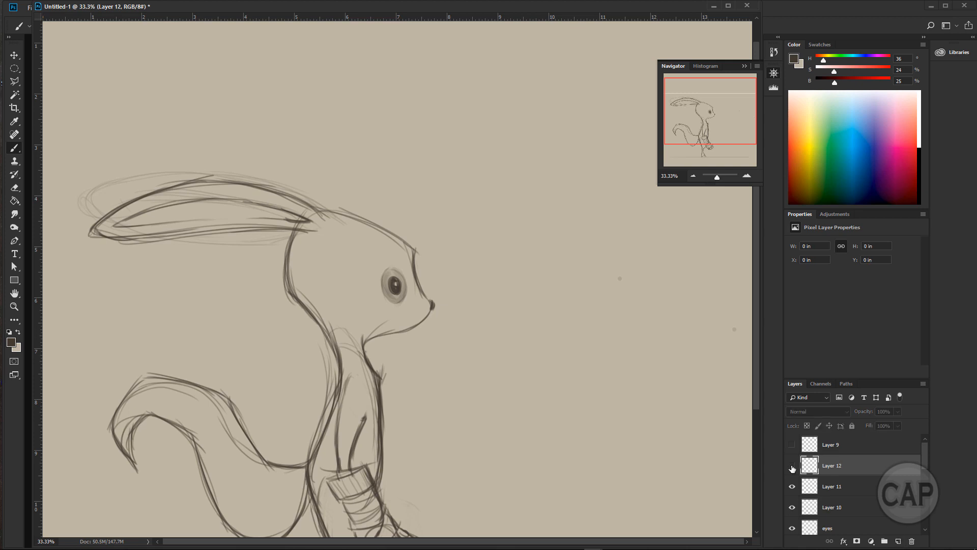
double_click(833, 465)
type("ant")
key("Return")
Try faint antler direction lines fanning upward from the top of the side-view head.
left_click_drag(376, 230, 456, 131)
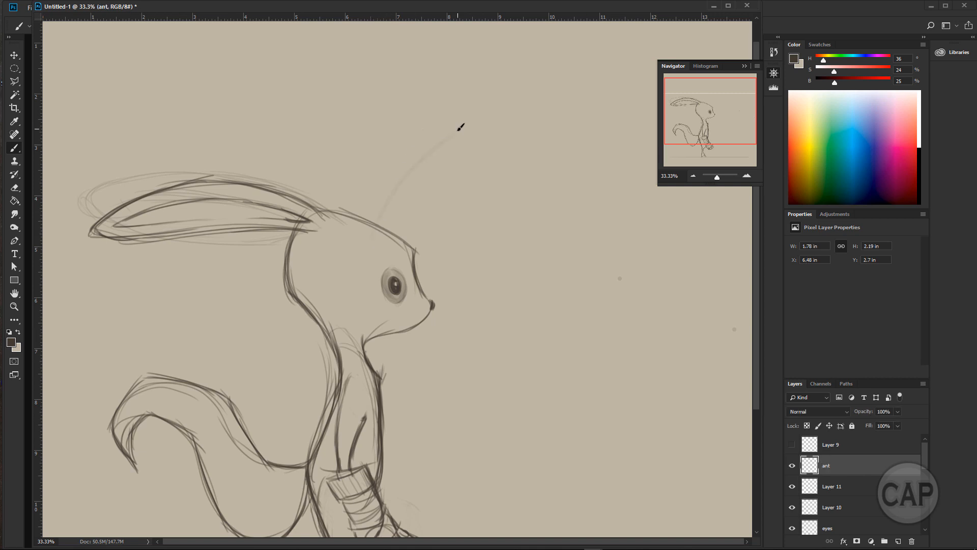
left_click_drag(377, 238, 324, 106)
left_click_drag(377, 224, 379, 97)
Show the History, revert to the layer's name change to remove the antler lines, and shrink the history list.
left_click(741, 65)
left_click_drag(169, 8, 165, 48)
left_click(194, 9)
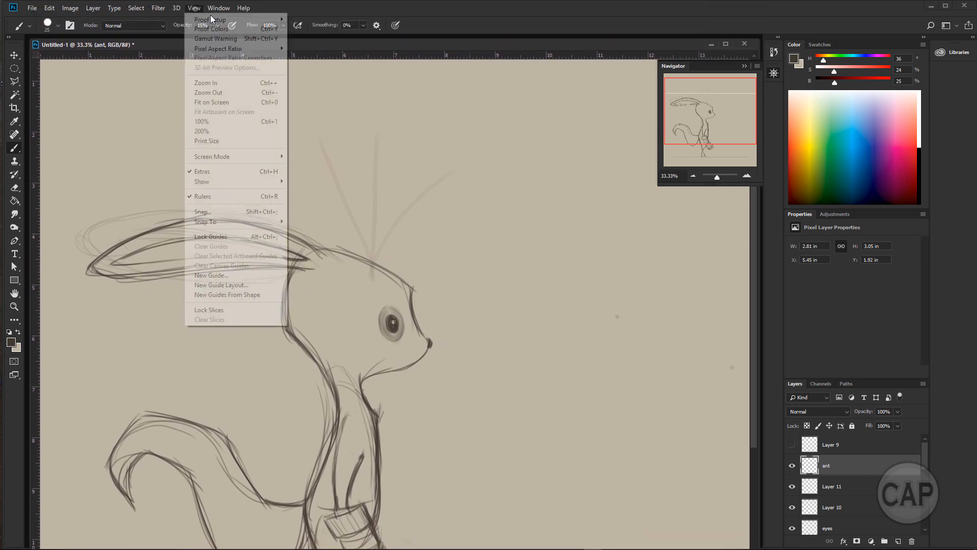
mouse_move(219, 8)
left_click(246, 185)
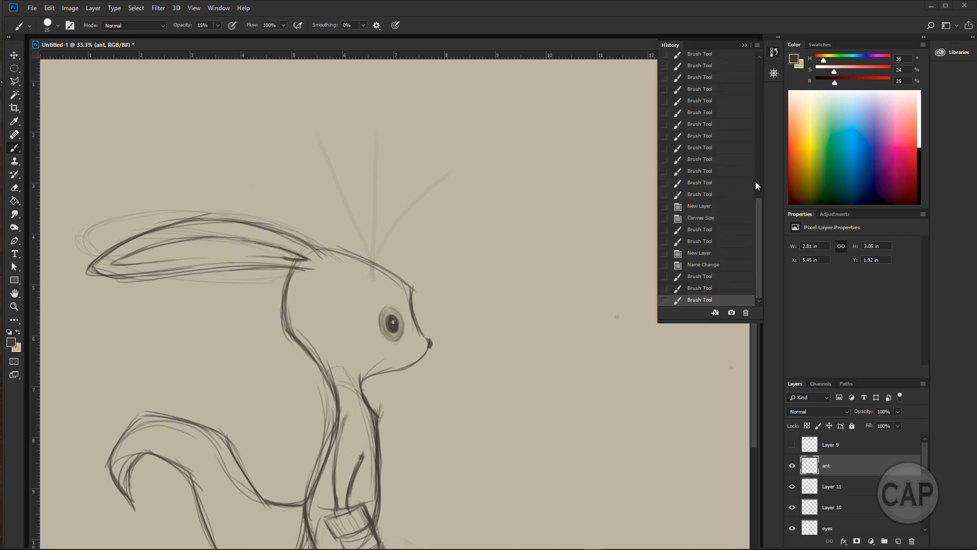
left_click(709, 289)
left_click(706, 266)
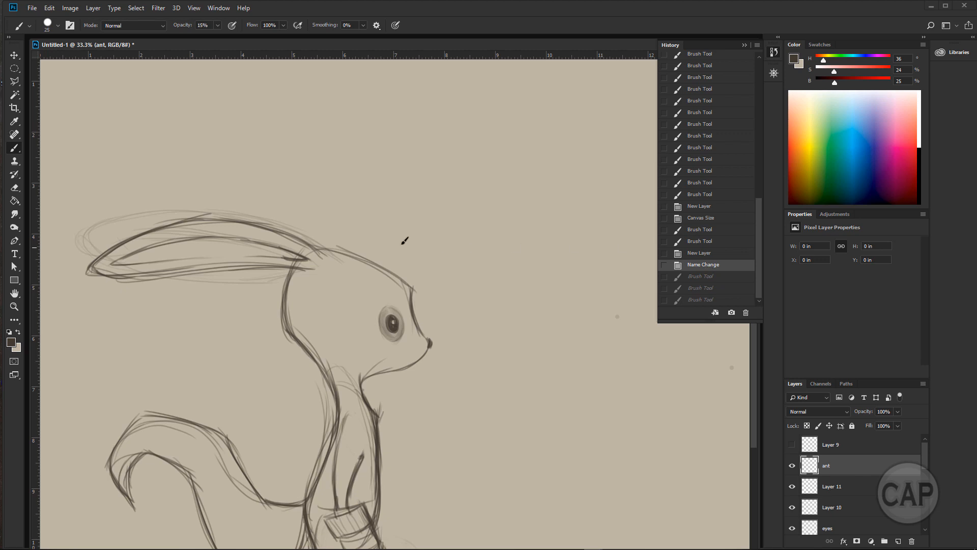
left_click_drag(699, 319, 699, 122)
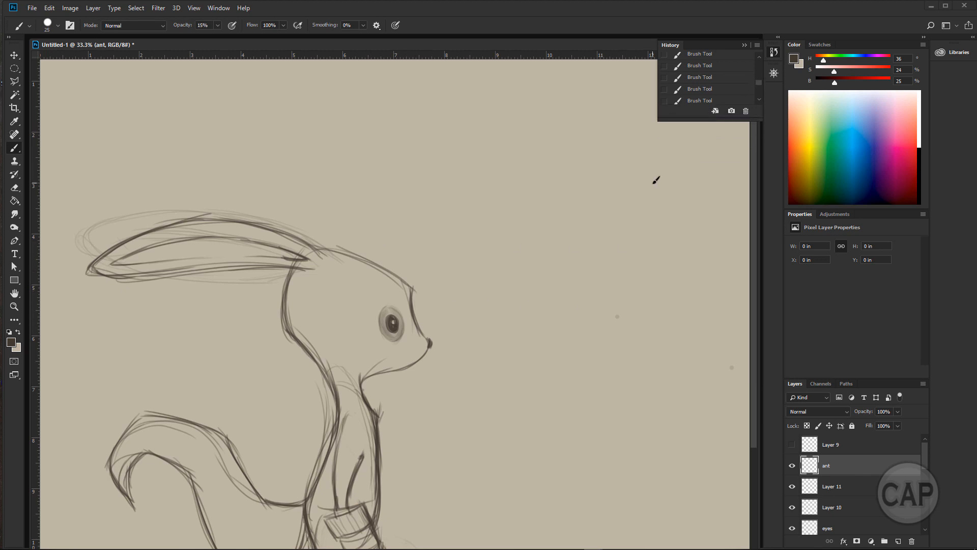
Sketch a faint front-view head to the right of the character, with a round outline, two antler stems and eyes.
left_click_drag(654, 184, 633, 178)
mouse_move(661, 181)
left_mouse_down()
mouse_move(611, 247)
mouse_move(674, 217)
mouse_move(608, 204)
mouse_move(662, 266)
left_mouse_up()
mouse_move(659, 179)
left_mouse_down()
mouse_move(608, 205)
mouse_move(627, 183)
mouse_move(659, 180)
mouse_move(626, 179)
left_mouse_up()
left_click_drag(620, 190, 586, 133)
left_click_drag(714, 146, 681, 201)
left_click_drag(713, 126, 678, 202)
mouse_move(588, 133)
left_mouse_down()
mouse_move(625, 197)
mouse_move(632, 231)
mouse_move(676, 227)
left_mouse_up()
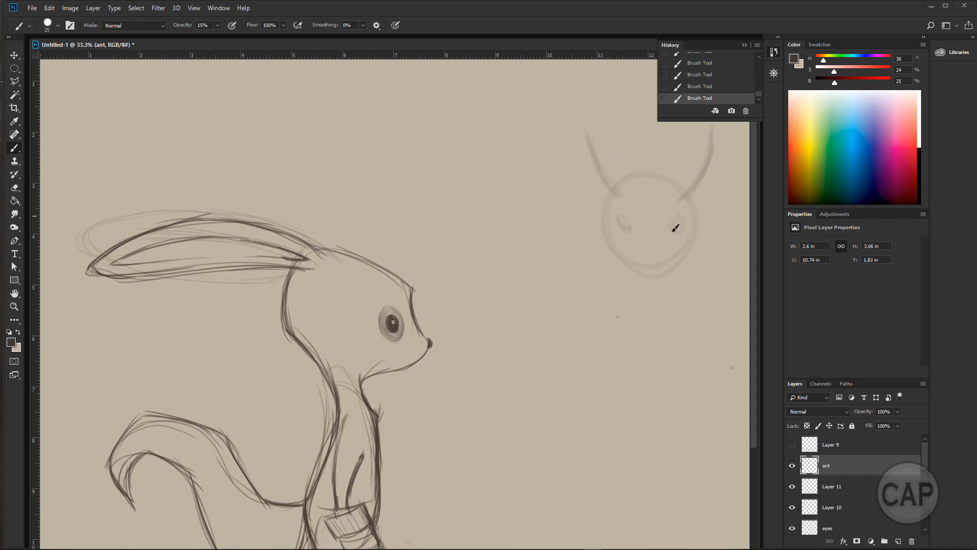
mouse_move(622, 215)
left_mouse_down()
mouse_move(627, 228)
mouse_move(680, 226)
left_mouse_up()
Add short branching tines to both antlers of the front-view head.
left_click_drag(588, 135, 617, 195)
mouse_move(579, 155)
left_mouse_down()
mouse_move(611, 183)
mouse_move(602, 138)
left_mouse_up()
mouse_move(698, 177)
left_mouse_down()
mouse_move(690, 153)
mouse_move(710, 158)
mouse_move(694, 193)
mouse_move(729, 172)
mouse_move(718, 166)
mouse_move(725, 149)
mouse_move(689, 161)
left_mouse_up()
mouse_move(604, 176)
left_mouse_down()
mouse_move(581, 159)
mouse_move(601, 183)
left_mouse_up()
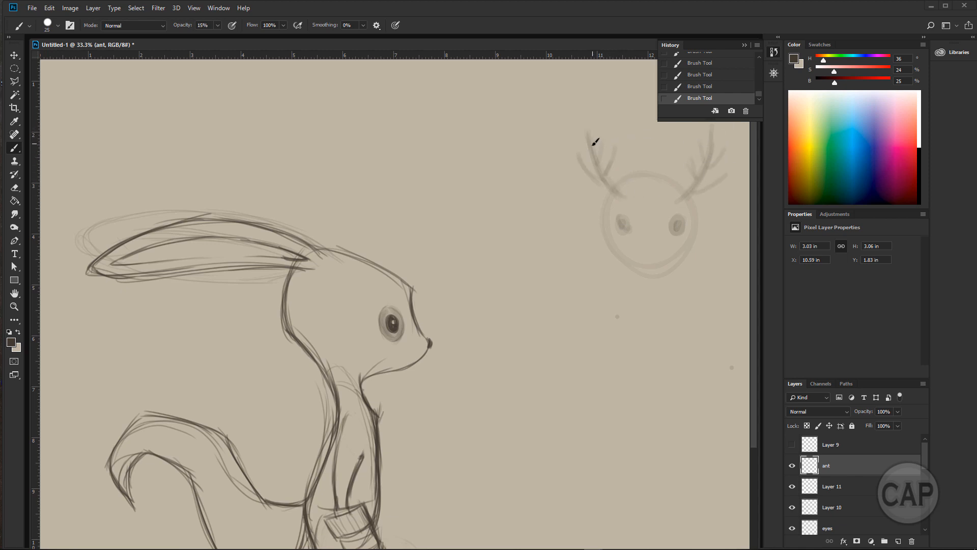
left_click_drag(592, 144, 589, 109)
left_click_drag(590, 145, 575, 127)
Sketch long drooping ears on both sides of the front-view head and add its curved forehead line and small nose.
mouse_move(622, 182)
left_mouse_down()
mouse_move(550, 240)
mouse_move(591, 197)
mouse_move(565, 211)
mouse_move(573, 208)
mouse_move(567, 235)
mouse_move(591, 214)
left_mouse_up()
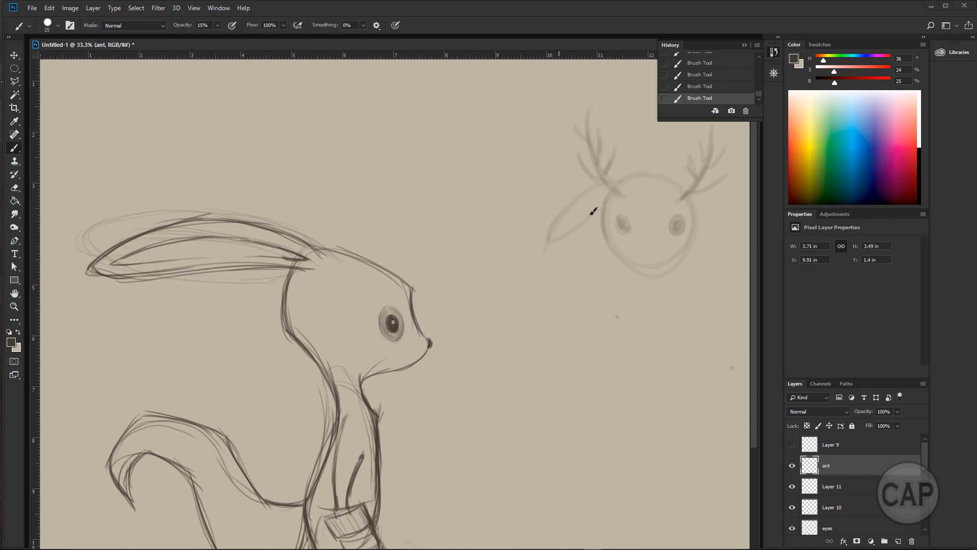
mouse_move(688, 188)
left_mouse_down()
mouse_move(713, 202)
mouse_move(736, 241)
left_mouse_up()
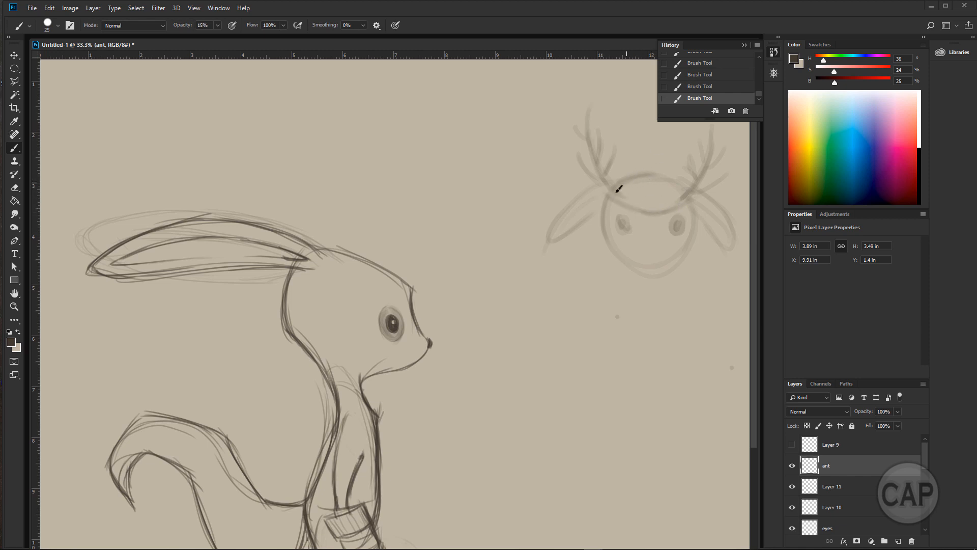
mouse_move(649, 180)
left_mouse_down()
mouse_move(673, 185)
mouse_move(654, 206)
mouse_move(686, 202)
mouse_move(679, 207)
mouse_move(695, 193)
left_mouse_up()
left_click_drag(649, 248, 650, 249)
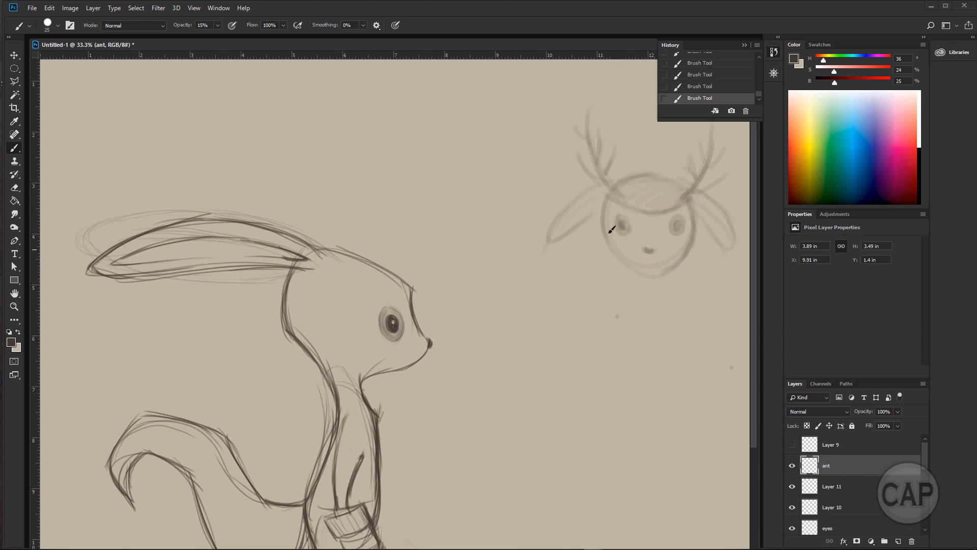
Darken the round outline and the eyes of the front-view head.
mouse_move(611, 193)
left_mouse_down()
mouse_move(611, 244)
mouse_move(612, 202)
mouse_move(642, 252)
mouse_move(604, 230)
mouse_move(664, 272)
mouse_move(688, 245)
mouse_move(645, 272)
left_mouse_up()
left_click_drag(602, 238, 635, 266)
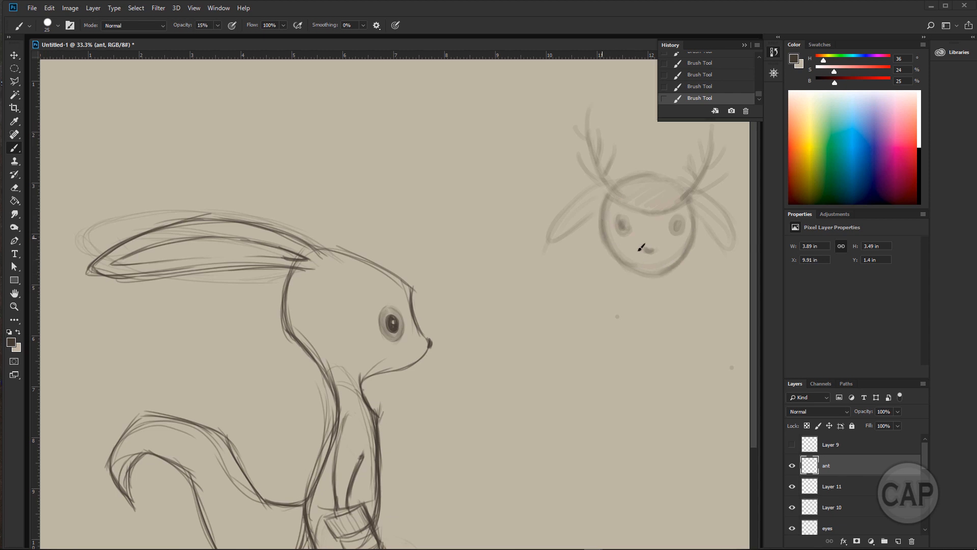
left_click_drag(676, 219, 677, 230)
Strengthen the outlines of both drooping ears on the front-view head and extend the right one to a lower tip.
left_click_drag(580, 219, 551, 253)
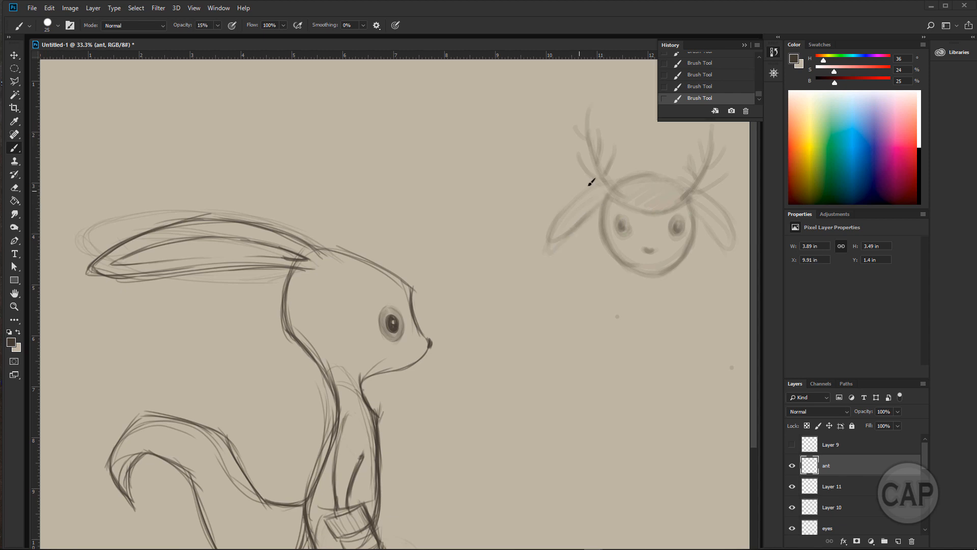
left_click_drag(588, 185, 550, 252)
left_click_drag(565, 209, 605, 182)
left_click_drag(690, 185, 739, 254)
left_click_drag(704, 216, 740, 264)
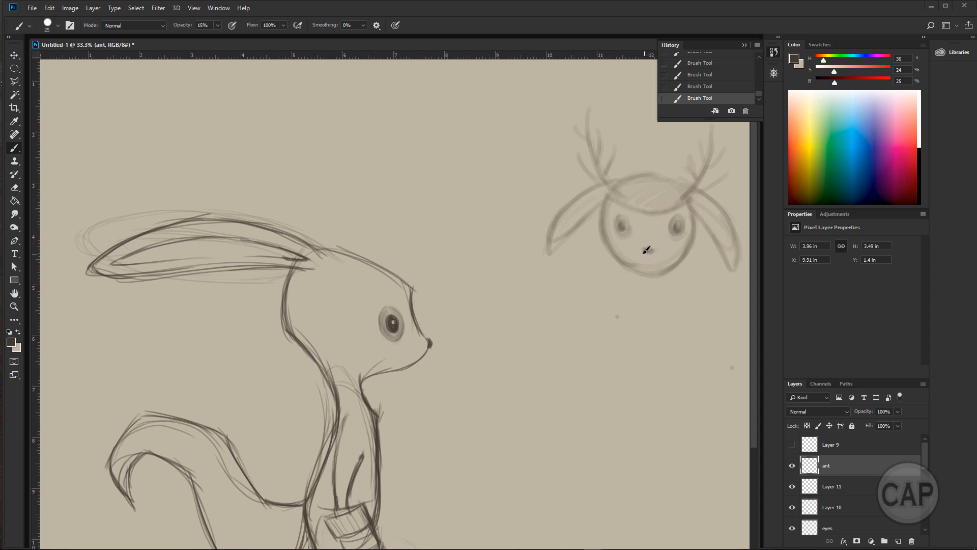
Draw a round muzzle around the nose of the front-view head and a faint matching muzzle curve on the side view.
mouse_move(654, 270)
left_mouse_down()
mouse_move(657, 247)
mouse_move(635, 252)
mouse_move(656, 271)
left_mouse_up()
left_click_drag(402, 369, 424, 329)
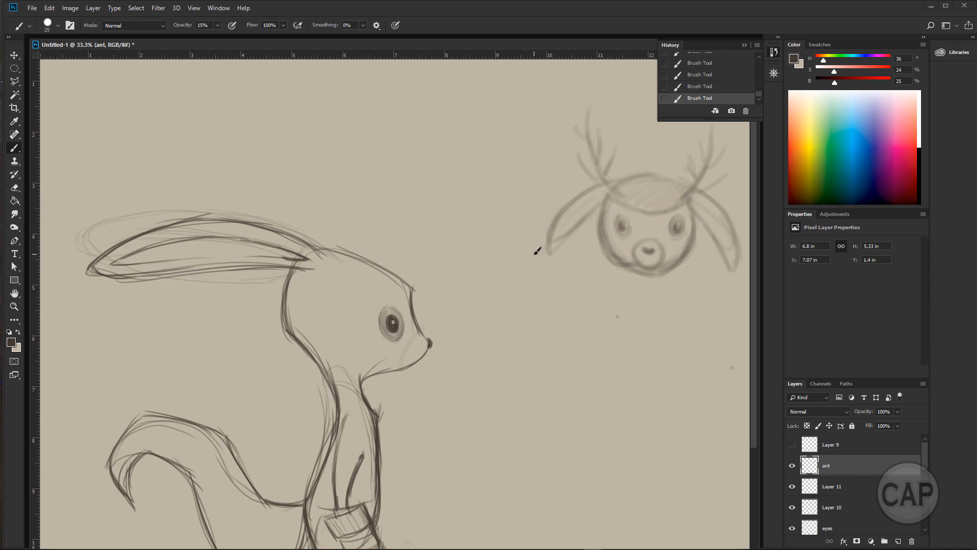
Set the brush to size 6 px and 100% opacity.
key("bracketleft")
key("bracketleft")
key("bracketleft")
left_click(58, 26)
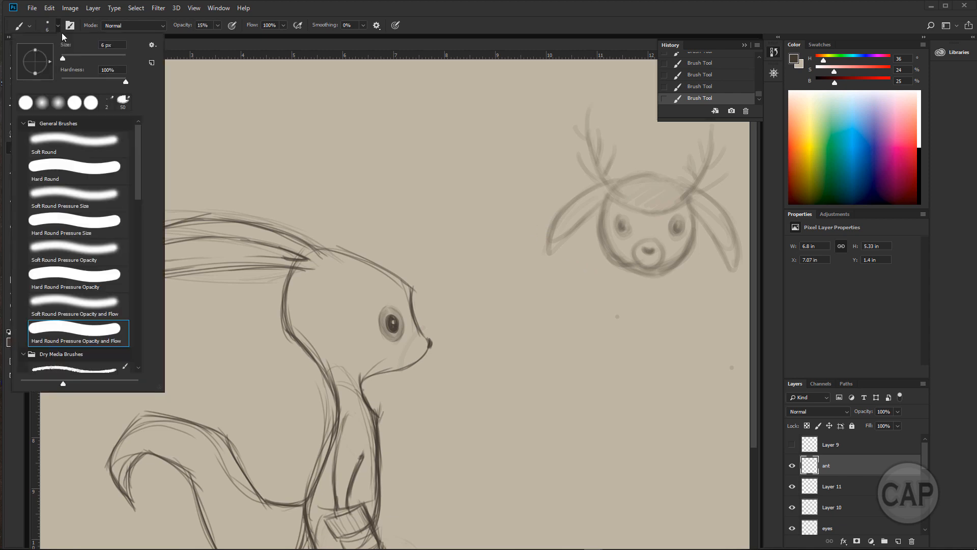
left_click(218, 26)
left_click_drag(217, 36, 262, 36)
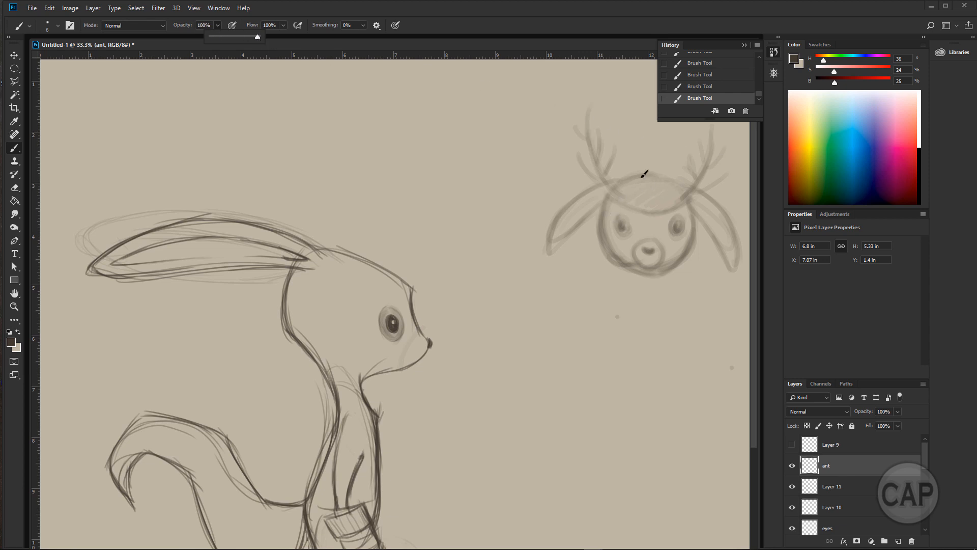
Draw a detailed wooden antler with a thick base, twigs, buds and leaves over the right antler of the front-view head.
left_click(685, 193)
mouse_move(679, 198)
left_mouse_down()
mouse_move(698, 179)
mouse_move(696, 144)
mouse_move(694, 183)
mouse_move(678, 155)
mouse_move(693, 167)
mouse_move(687, 142)
mouse_move(697, 178)
mouse_move(706, 165)
mouse_move(687, 134)
mouse_move(705, 153)
mouse_move(708, 124)
left_mouse_up()
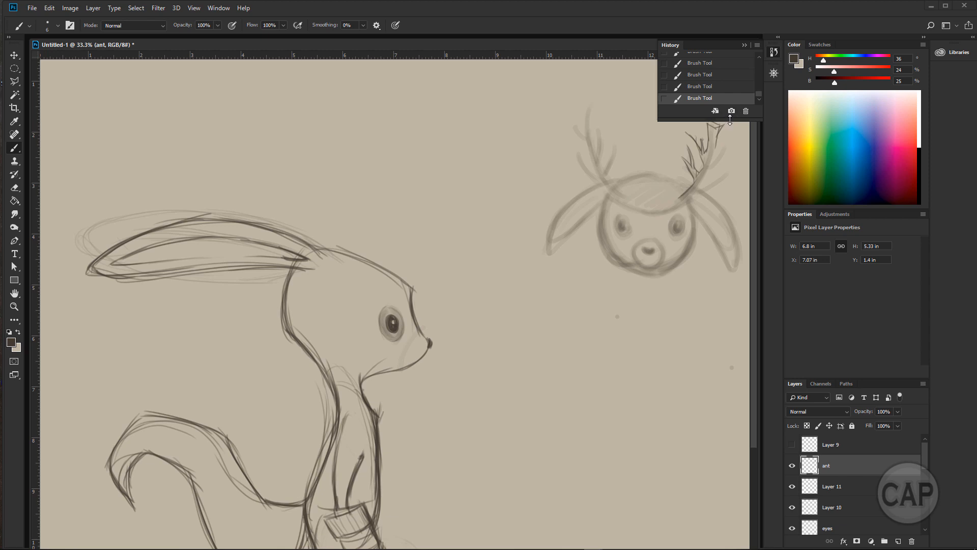
mouse_move(730, 120)
left_mouse_down()
mouse_move(729, 108)
mouse_move(707, 121)
left_mouse_up()
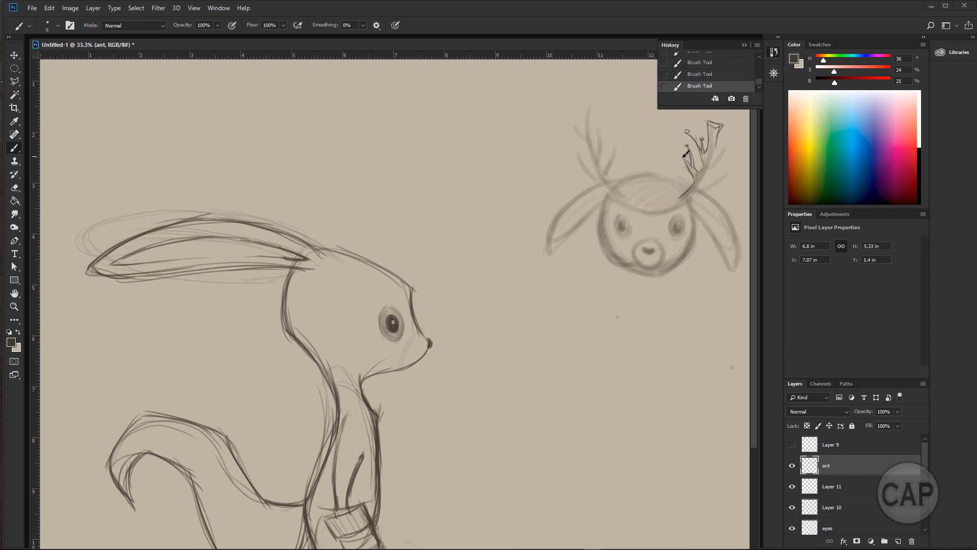
mouse_move(683, 157)
left_mouse_down()
mouse_move(685, 147)
mouse_move(692, 162)
mouse_move(672, 165)
mouse_move(684, 168)
left_mouse_up()
mouse_move(698, 122)
left_mouse_down()
mouse_move(715, 125)
mouse_move(710, 162)
mouse_move(729, 127)
mouse_move(727, 147)
mouse_move(737, 142)
mouse_move(725, 158)
left_mouse_up()
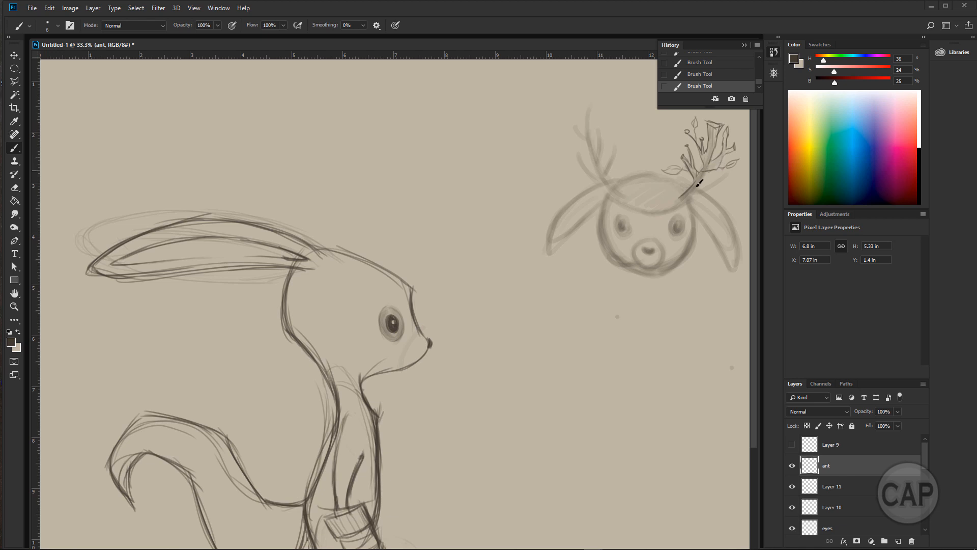
mouse_move(703, 188)
left_mouse_down()
mouse_move(686, 194)
mouse_move(699, 193)
left_mouse_up()
mouse_move(699, 194)
left_mouse_down()
mouse_move(727, 192)
mouse_move(721, 173)
mouse_move(732, 195)
left_mouse_up()
Select the detailed antler with the Elliptical Marquee and move it onto the forehead of the side-view head.
left_click(14, 68)
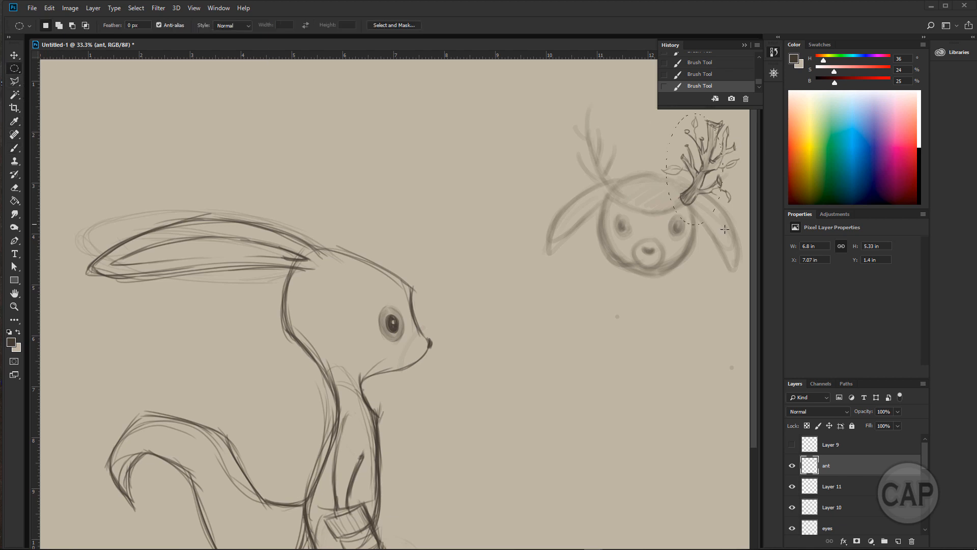
left_click_drag(725, 230, 737, 232)
left_click_drag(745, 221, 745, 222)
left_click_drag(654, 161, 676, 182)
key("shift")
left_click_drag(710, 207, 390, 276)
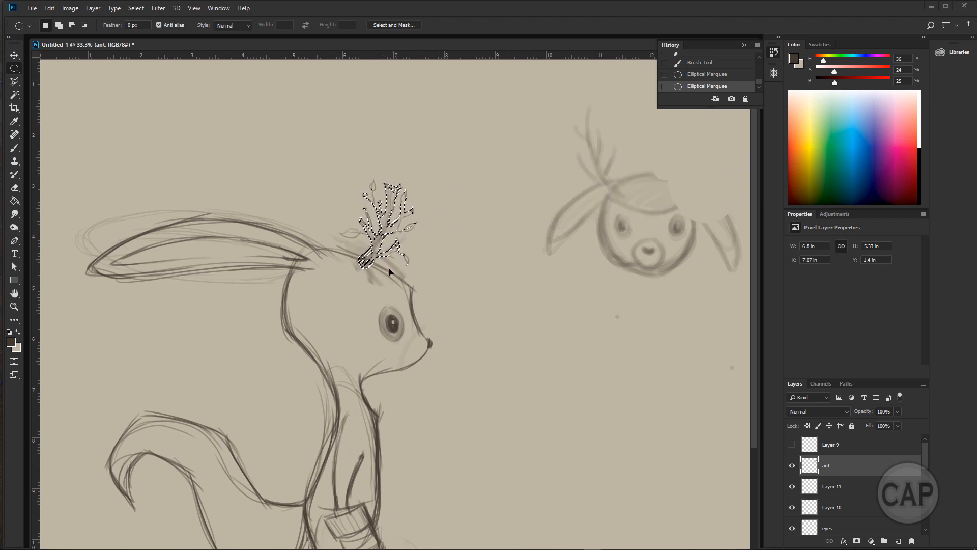
Scale the moved antler to about 108%, rotate it about 14° clockwise, nudge it down and right onto the forehead, and deselect.
key("ctrl+t")
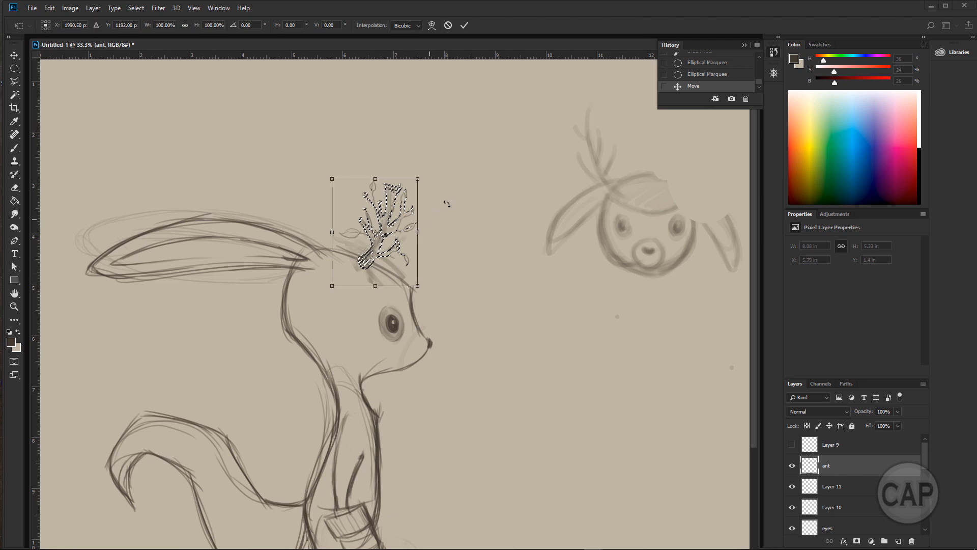
left_click_drag(438, 173, 456, 182)
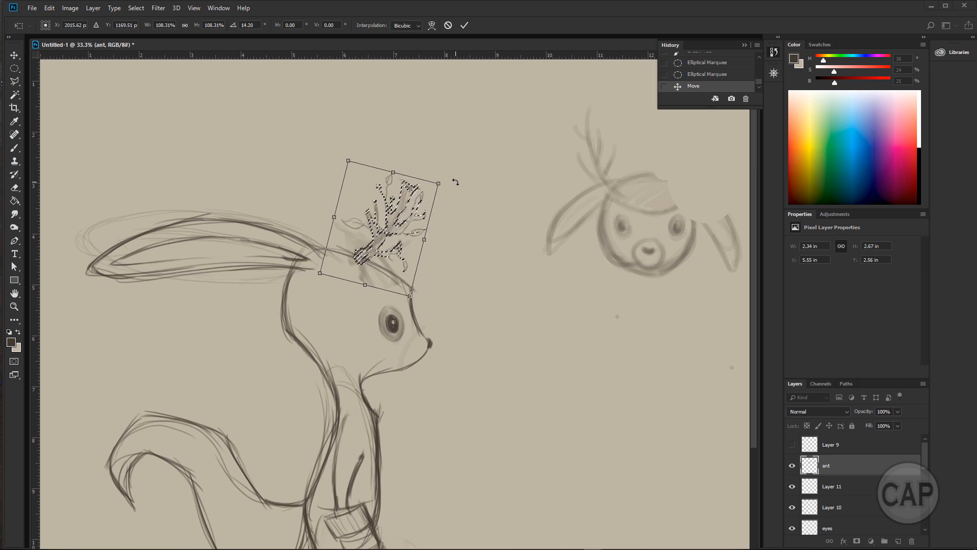
key("Return")
key("m")
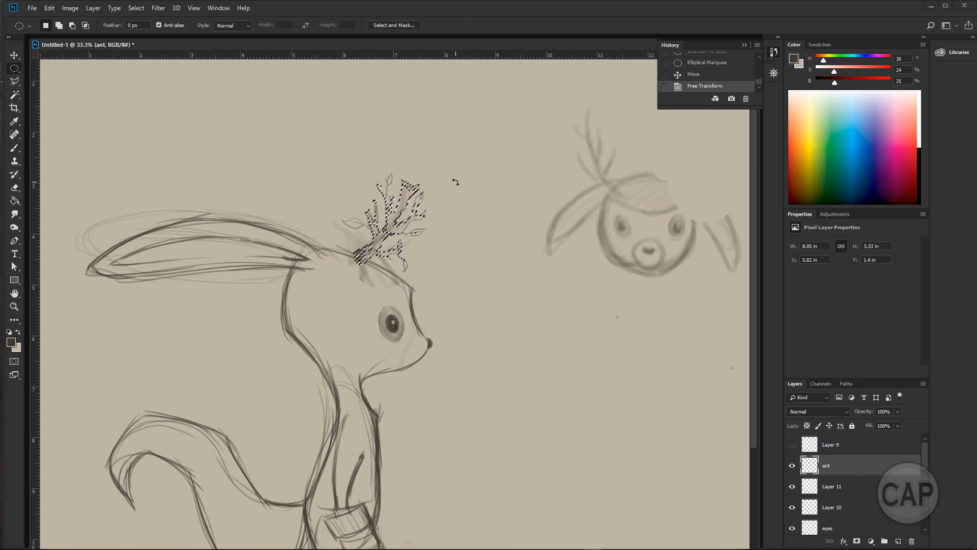
key("ctrl+shift+Down")
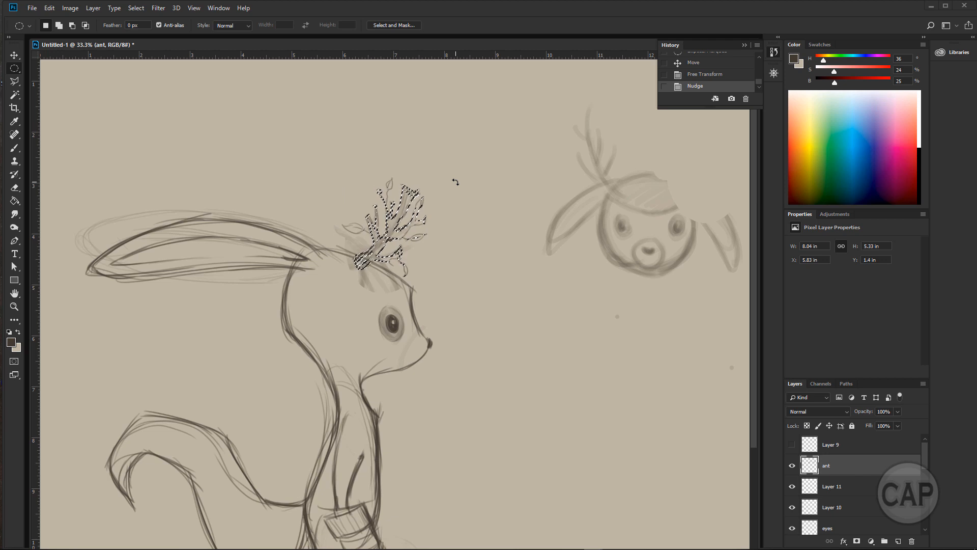
key("ctrl+shift+Right")
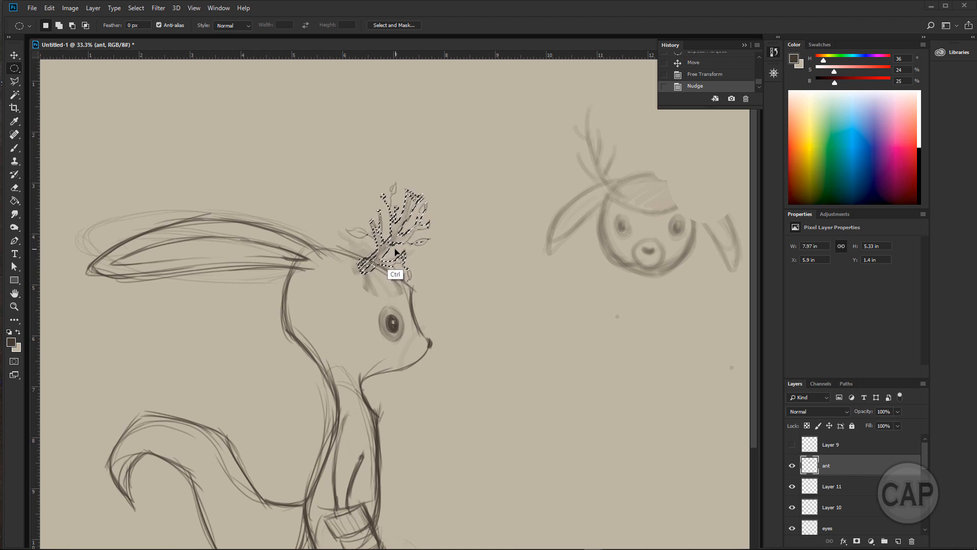
mouse_move(395, 251)
left_mouse_down()
mouse_move(431, 253)
mouse_move(391, 255)
left_mouse_up()
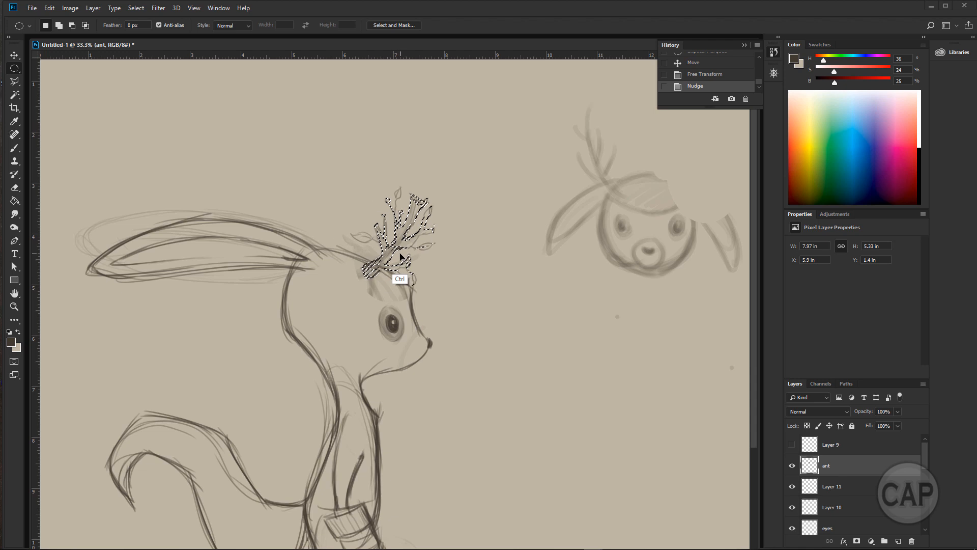
key("ctrl+d")
Erase the leftover sketch smudges around the antler's base on the side-view head.
key("b")
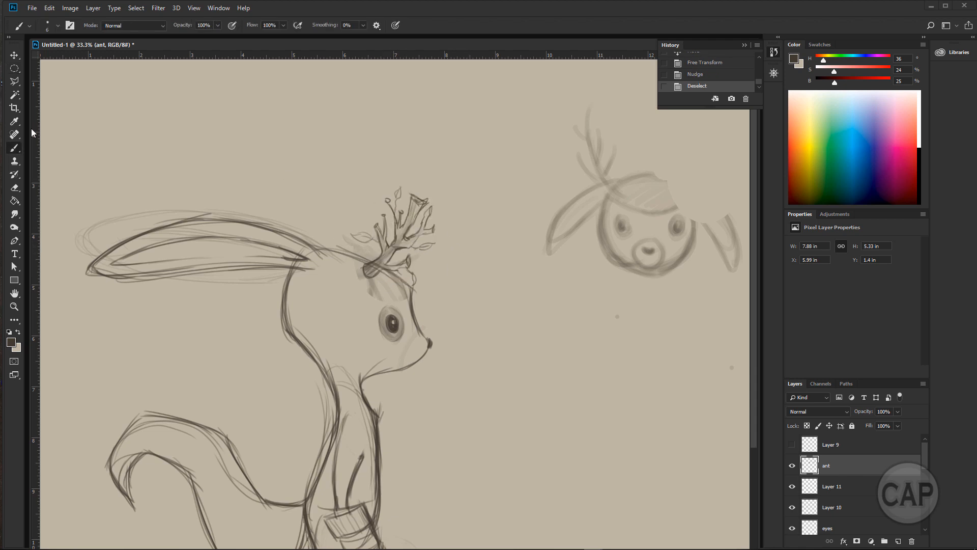
left_click(23, 190)
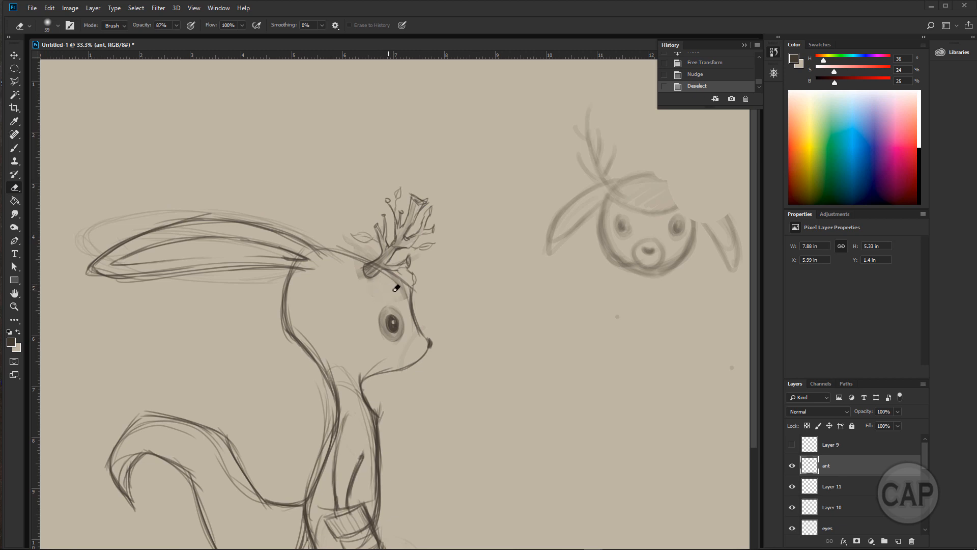
left_click(356, 259)
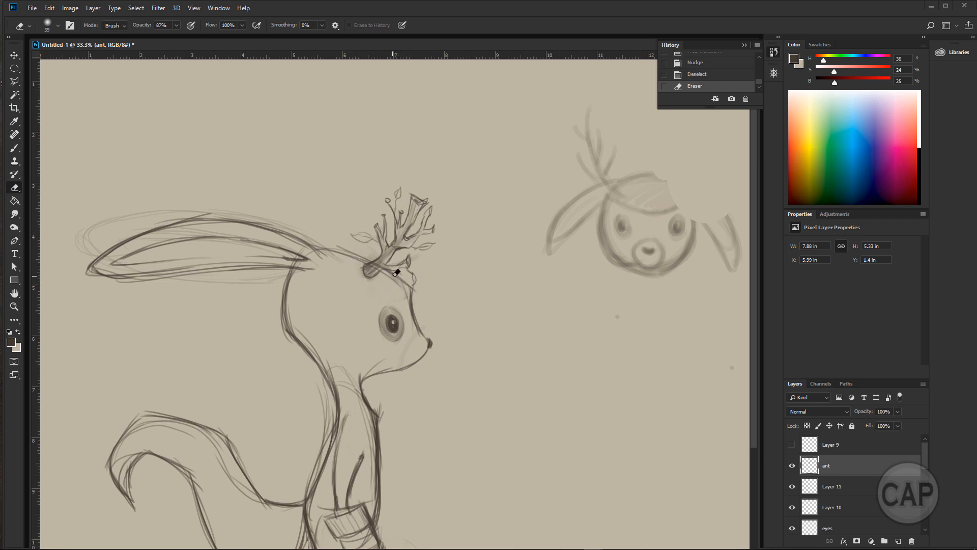
mouse_move(371, 284)
left_mouse_down()
mouse_move(400, 279)
mouse_move(414, 258)
left_mouse_up()
Nudge the ant layer in small increments until the antler sits slightly farther right and lower on the side-view forehead.
key("ctrl+Left")
key("ctrl+Left")
key("ctrl+Left")
key("ctrl+Left")
key("ctrl+Left")
key("ctrl+Left")
key("ctrl+Left")
key("ctrl+Left")
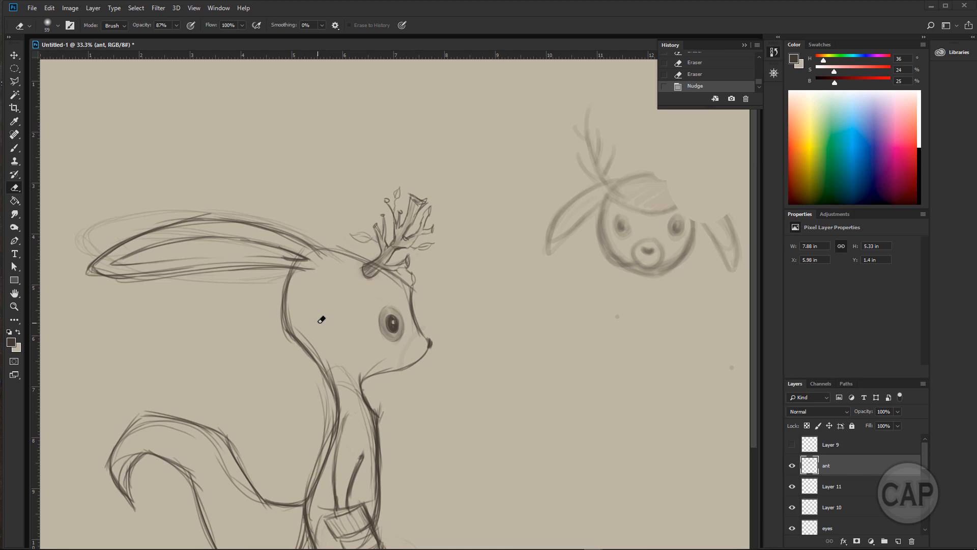
key("ctrl+Up")
key("ctrl+Up")
key("ctrl+Up")
key("ctrl+Up")
key("ctrl+Right")
key("ctrl+Right")
key("ctrl+Right")
key("ctrl+Right")
key("ctrl+Right")
key("ctrl+Up")
key("ctrl+Up")
key("ctrl+Up")
key("ctrl+Up")
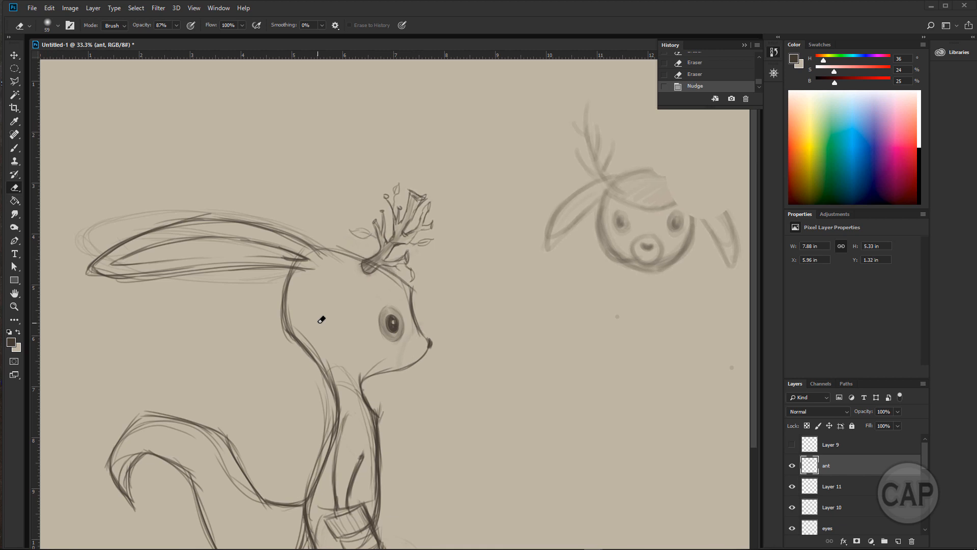
key("ctrl+Up")
key("ctrl+Up")
key("ctrl+Up")
key("ctrl+Up")
key("ctrl+Up")
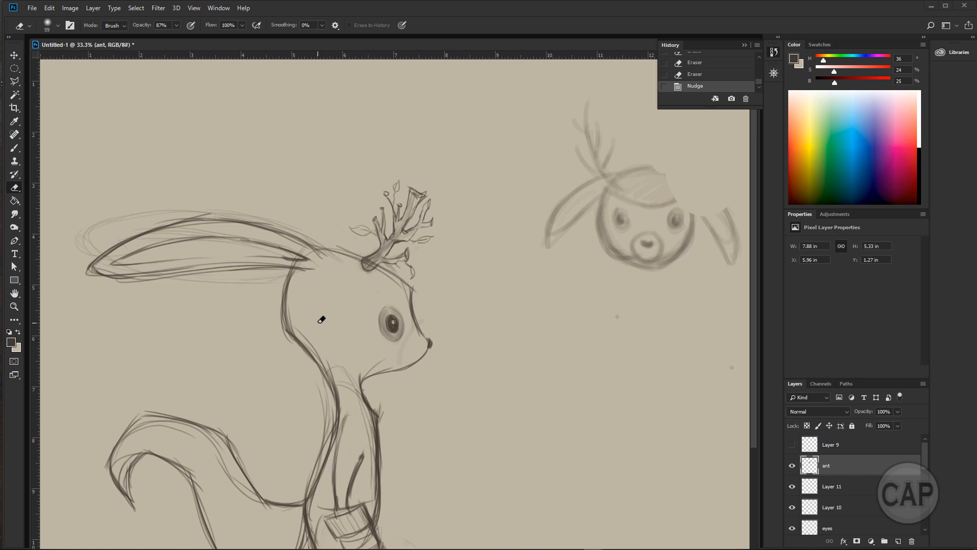
key("ctrl+Right")
key("ctrl+Right")
key("ctrl+Down")
key("ctrl+Down")
key("ctrl+Down")
key("ctrl+Down")
key("ctrl+Down")
key("ctrl+Down")
key("ctrl+Down")
key("ctrl+Down")
key("ctrl+Down")
key("ctrl+Down")
key("ctrl+Down")
key("ctrl+Down")
key("ctrl+Down")
key("ctrl+Down")
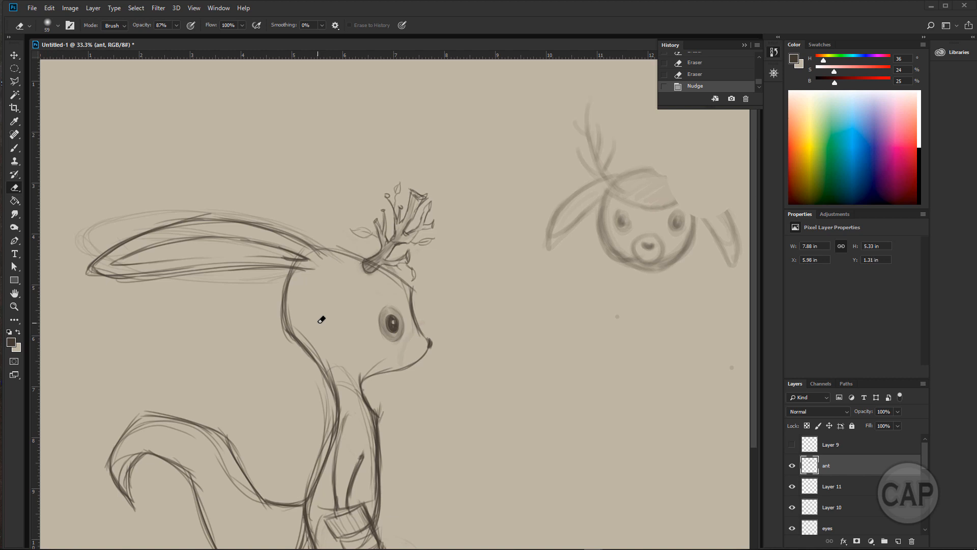
key("ctrl+Right")
key("ctrl+Right")
key("ctrl+Right")
key("ctrl+Right")
key("ctrl+Right")
key("ctrl+Right")
key("ctrl+Right")
key("ctrl+Right")
key("ctrl+Right")
key("ctrl+Right")
key("ctrl+Right")
key("ctrl+Right")
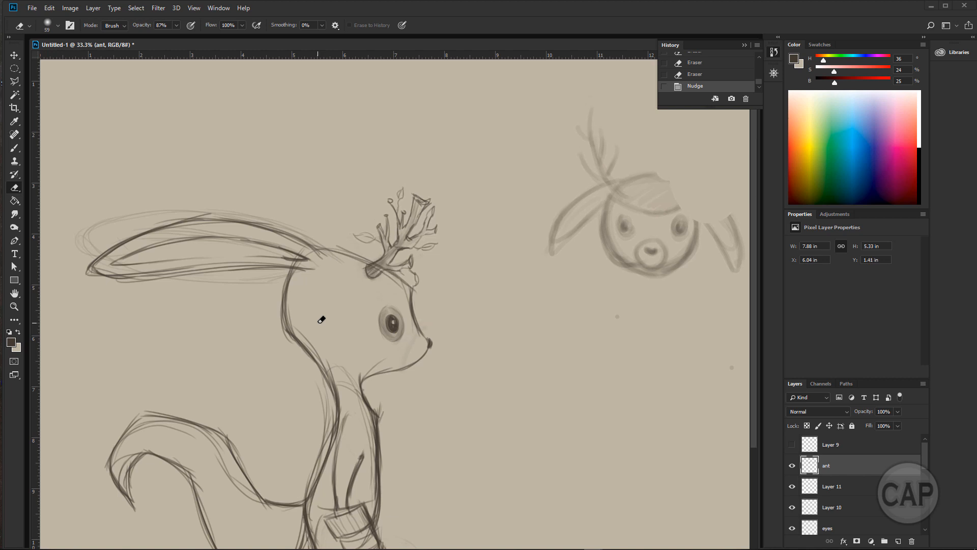
key("ctrl+Down")
key("ctrl+Down")
key("ctrl+Down")
key("ctrl+Down")
key("ctrl+Down")
key("ctrl+Down")
key("ctrl+Down")
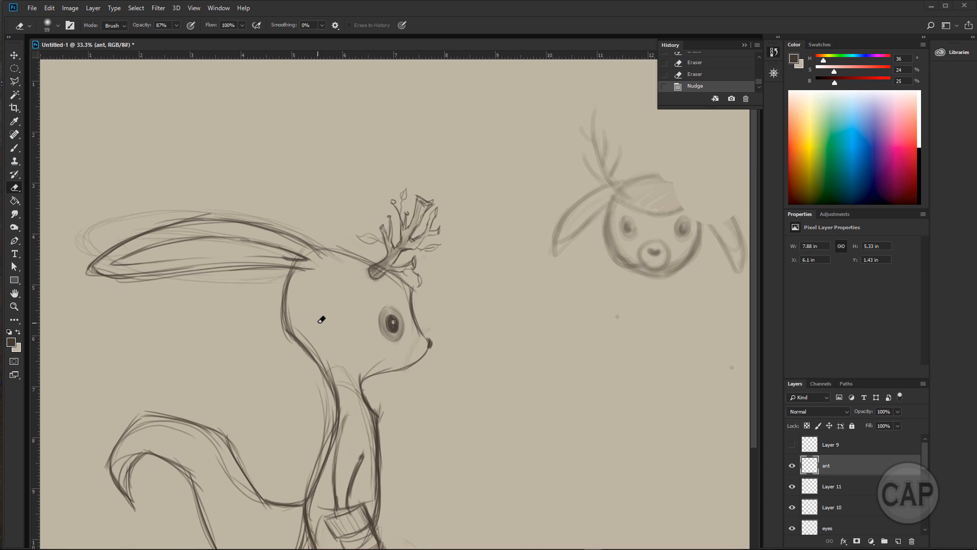
key("ctrl+Down")
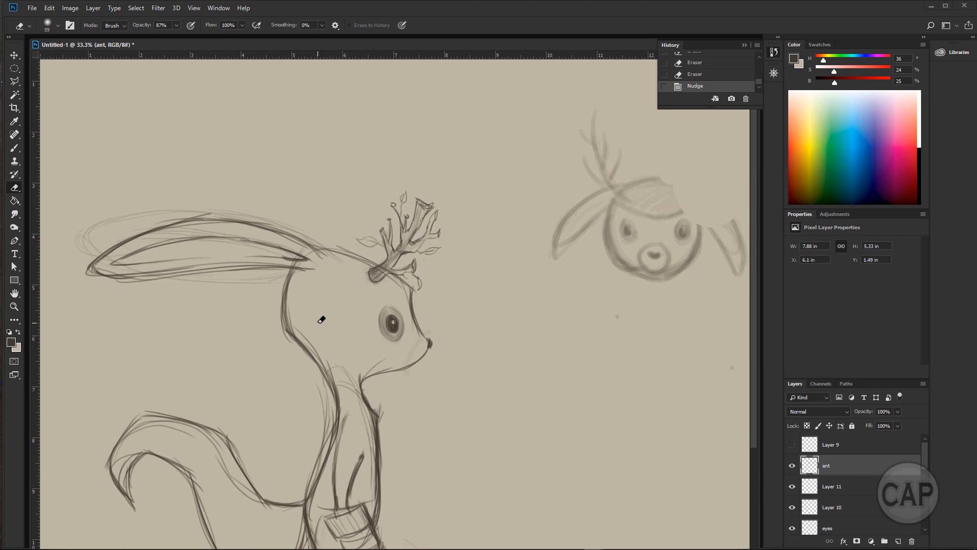
key("ctrl+Right")
key("ctrl+Right")
key("ctrl+Right")
key("ctrl+Right")
key("ctrl+Right")
key("ctrl+Right")
key("ctrl+Down")
key("ctrl+Down")
key("ctrl+Down")
key("ctrl+Down")
key("ctrl+Down")
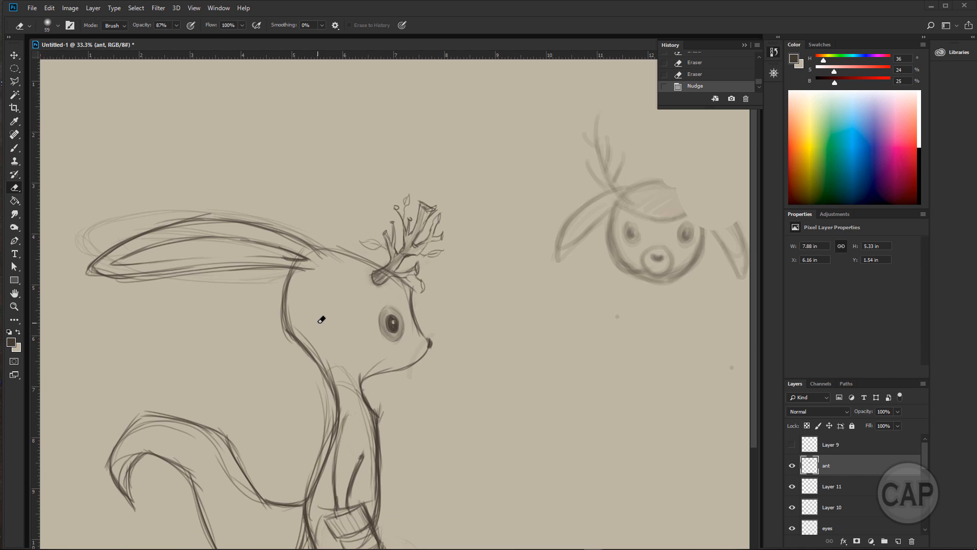
Cut the front-view head out of the ant layer, paste it in place on a new layer, and hide that layer.
key("ctrl+minus")
key("ctrl+minus")
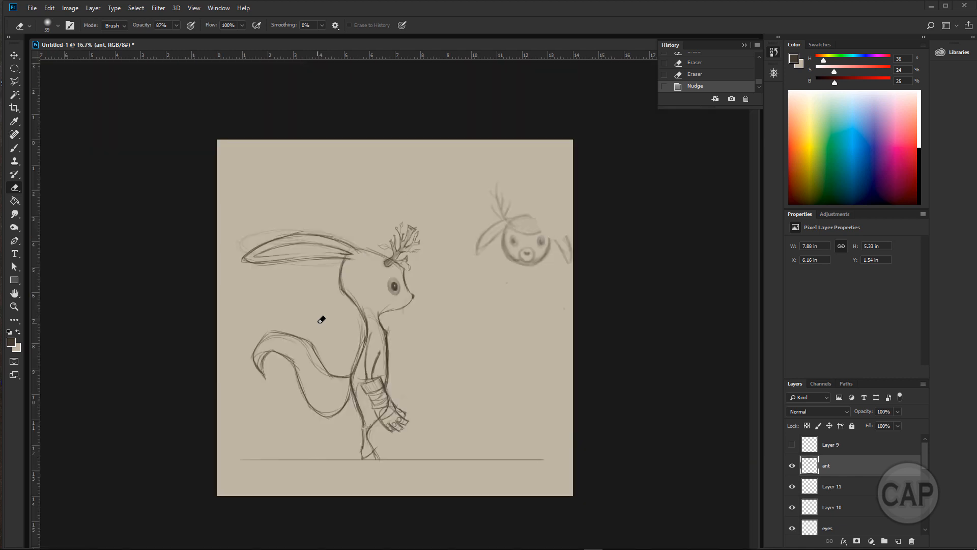
key("ctrl+plus")
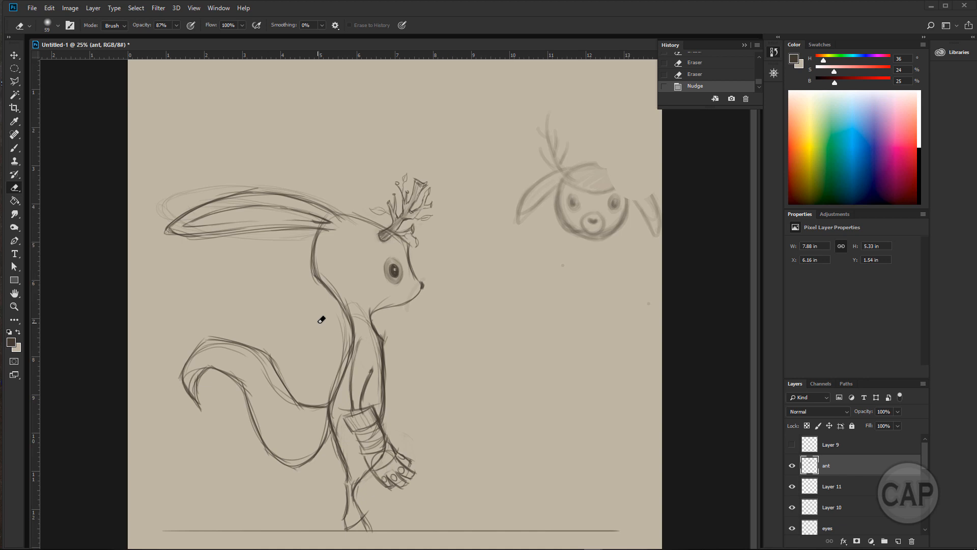
left_click(15, 68)
left_click_drag(499, 96, 688, 295)
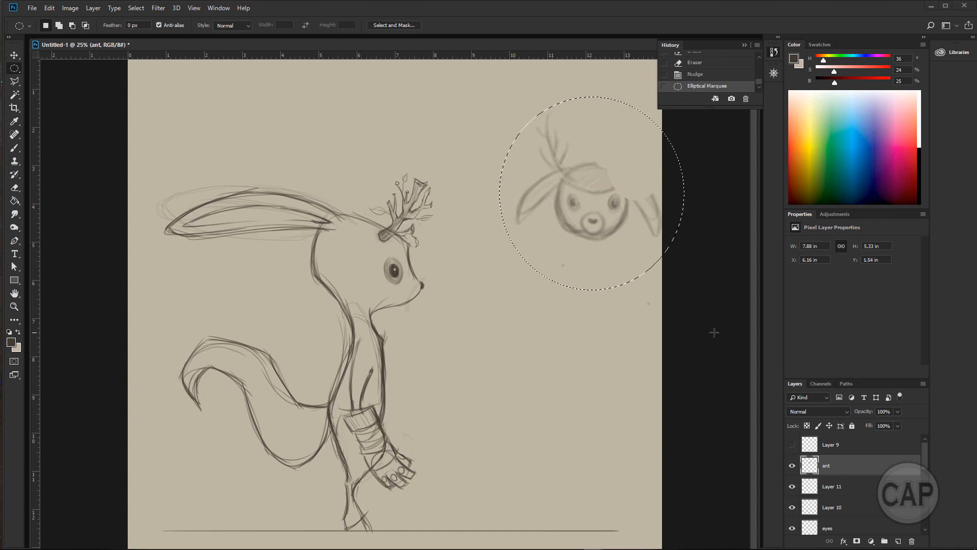
key("ctrl+x")
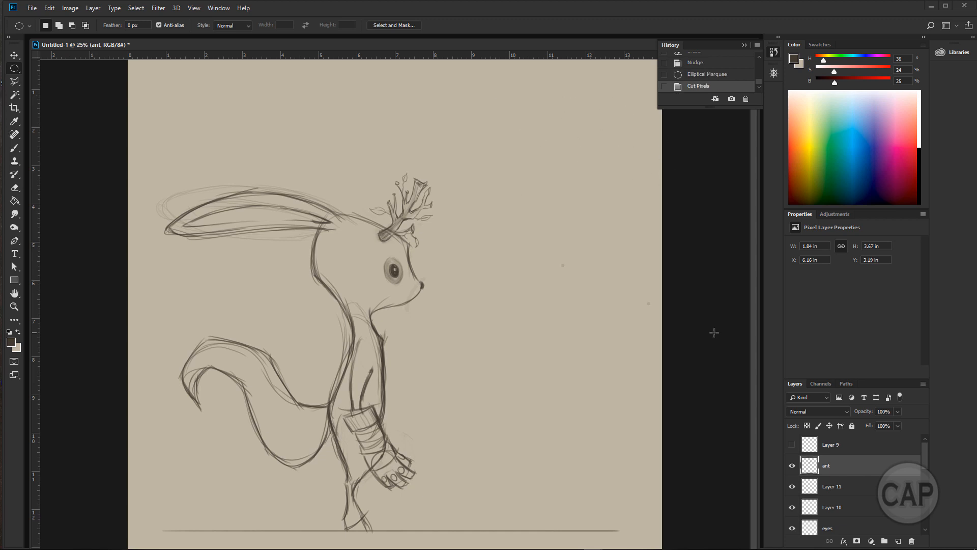
key("ctrl+shift+v")
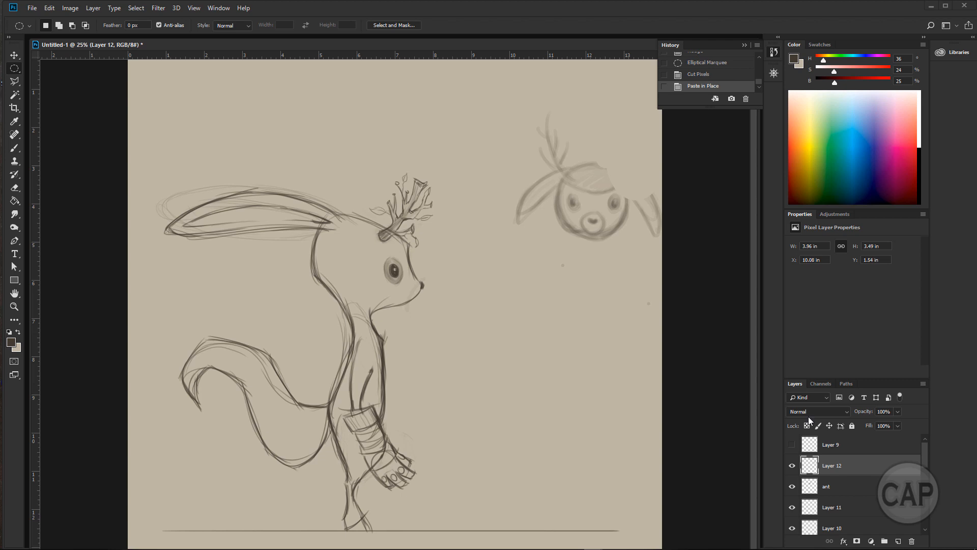
left_click(792, 465)
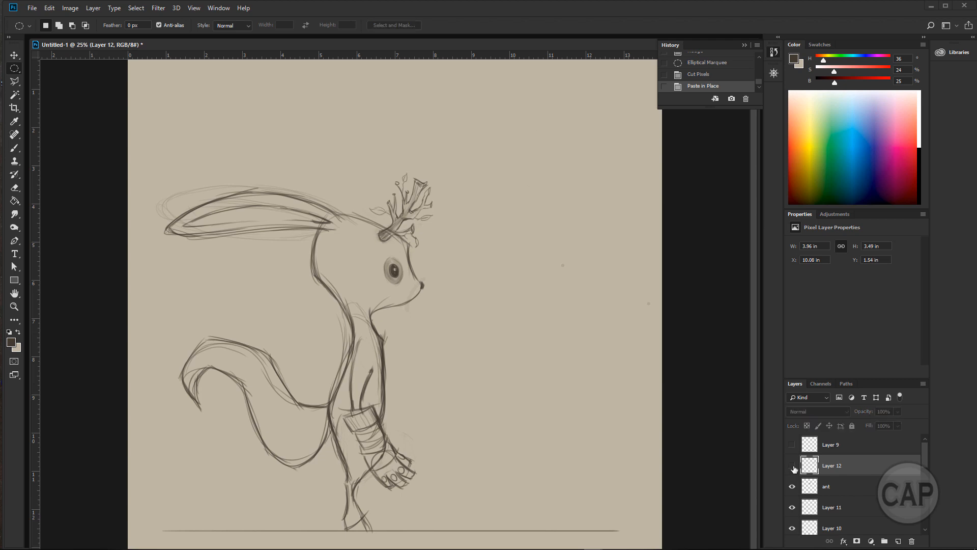